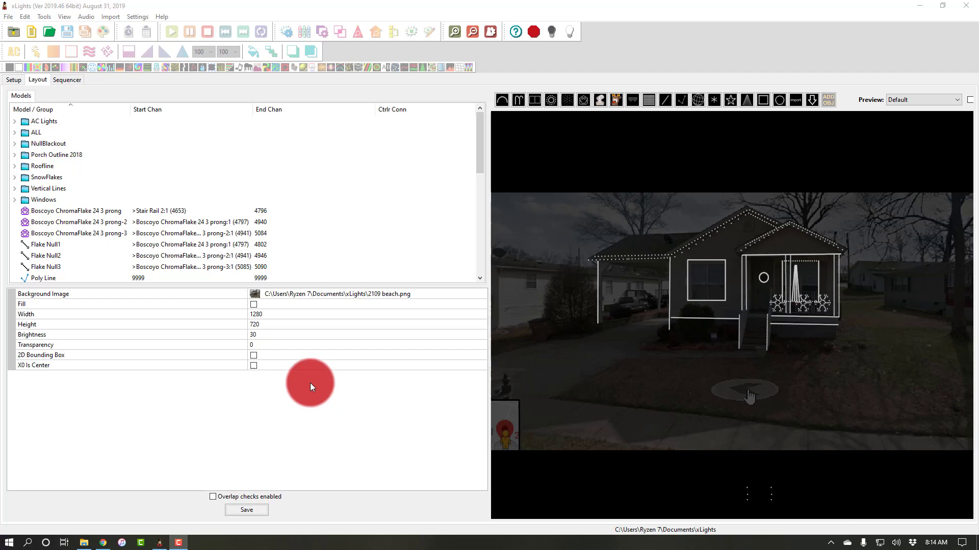
# Switch to the sequencer and start a new musical sequence
pyautogui.click(174, 7)
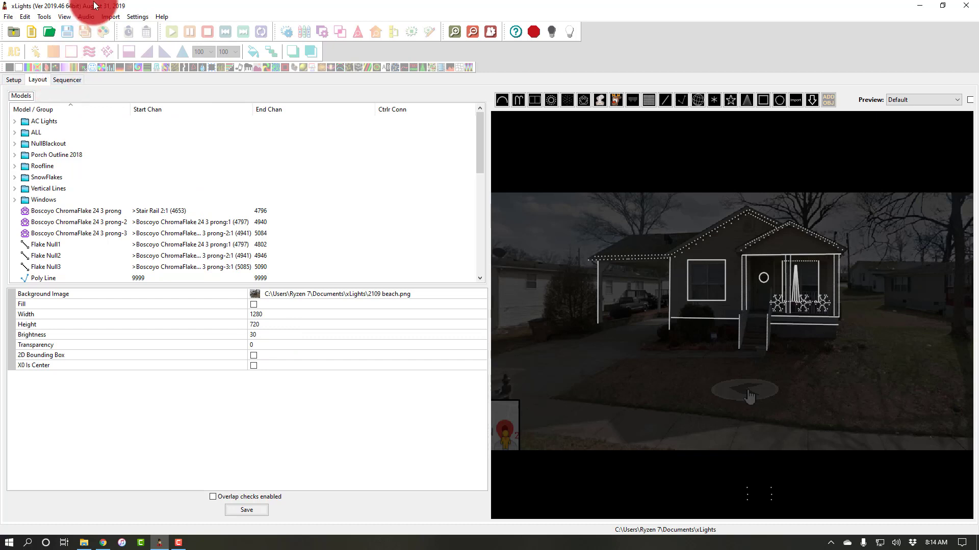
pyautogui.click(60, 81)
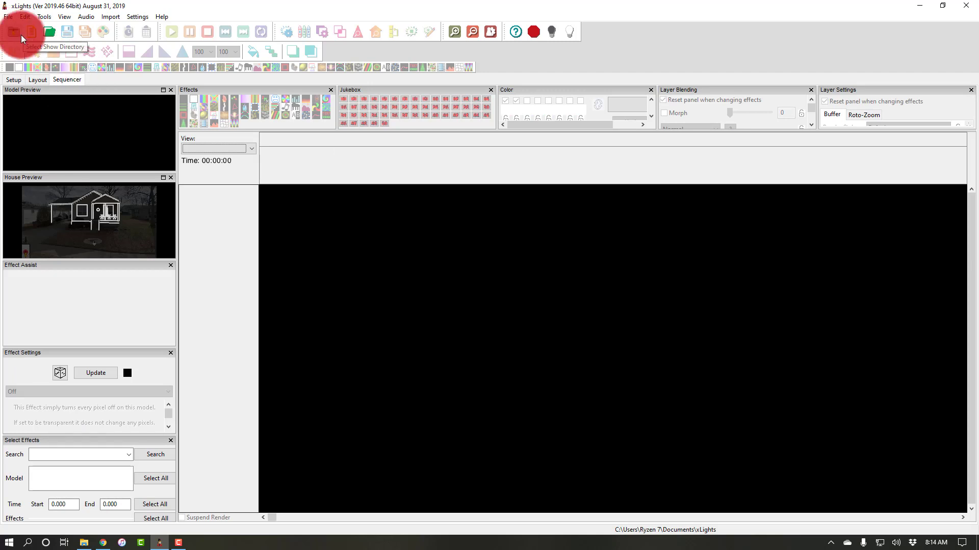
pyautogui.click(50, 82)
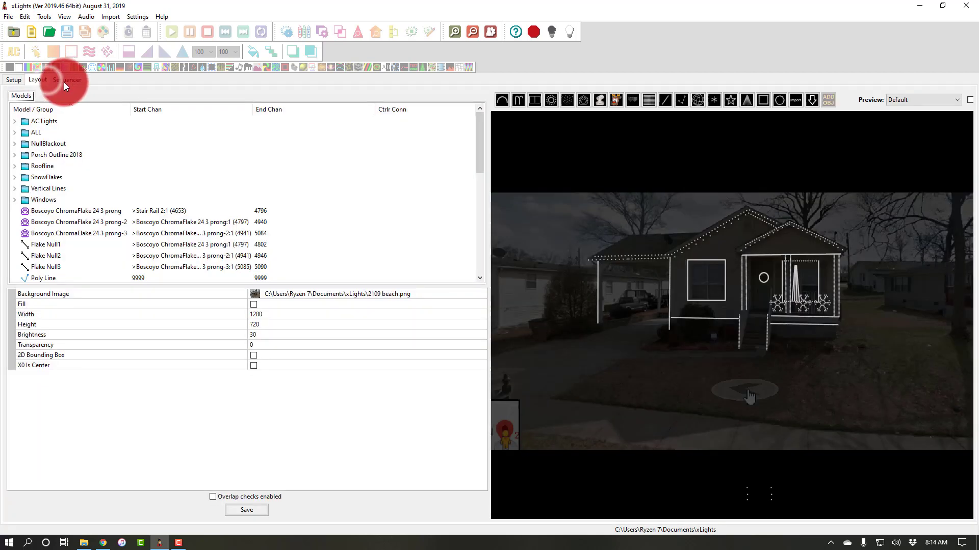
pyautogui.click(63, 82)
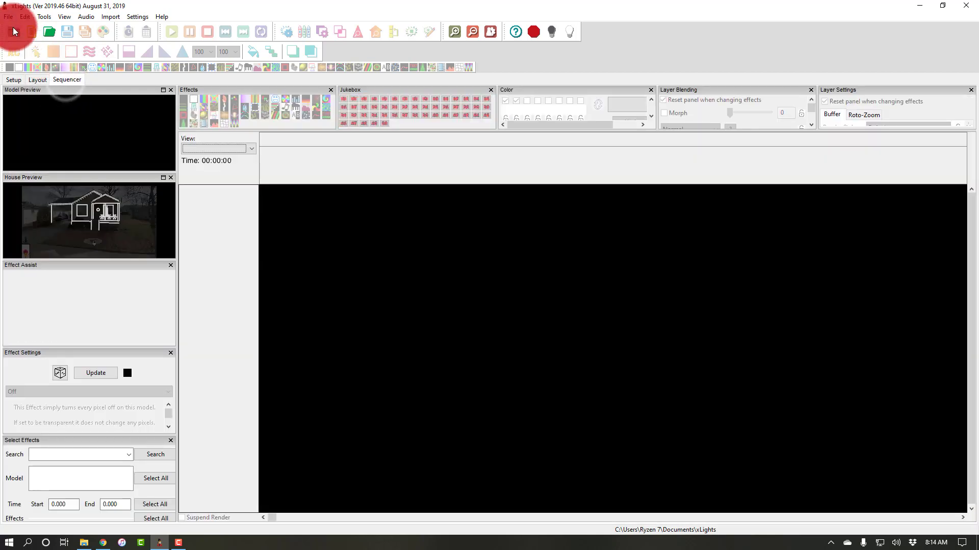
pyautogui.click(37, 34)
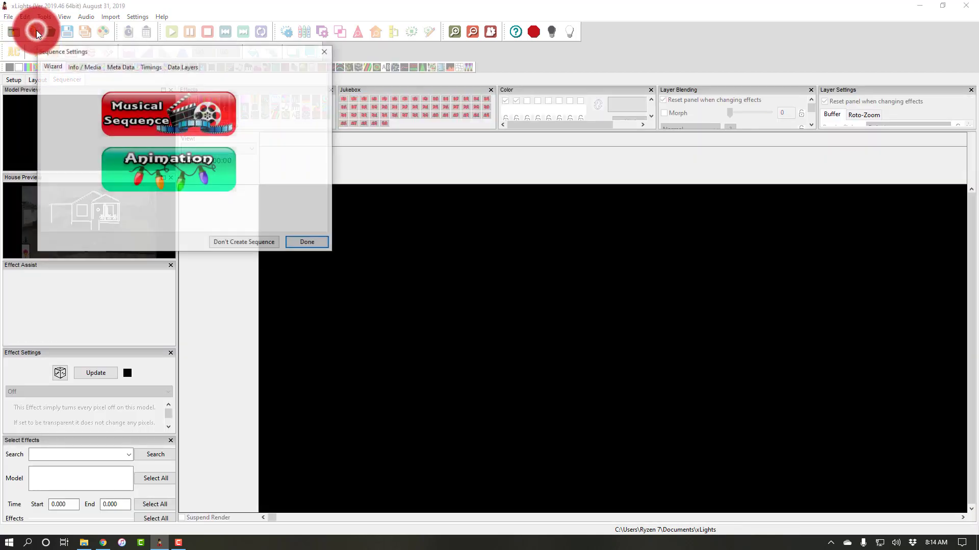
pyautogui.click(184, 115)
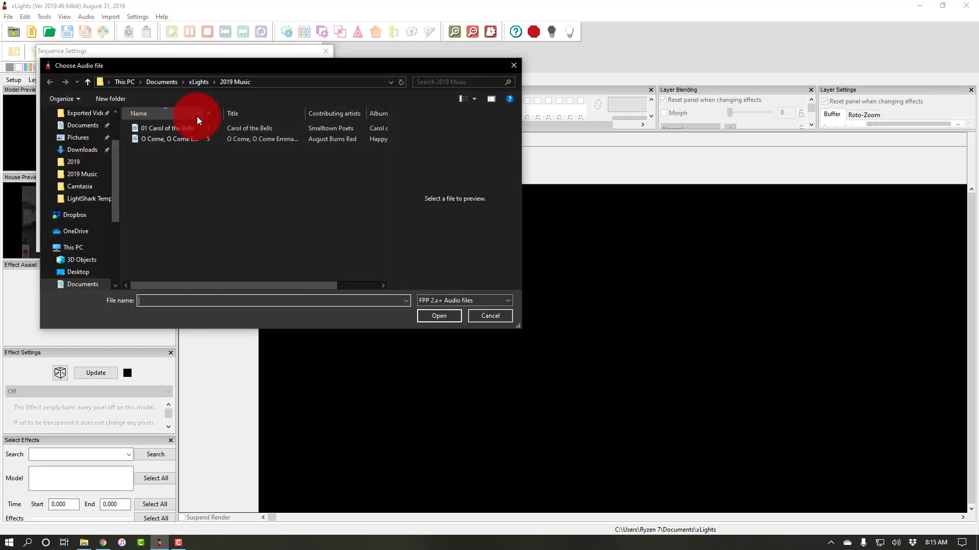
# Load the audio file "O Come, O Come Emmanuel - August Burns Red - Normalized" and create the sequence at 20fps (50ms) with Quick Start
pyautogui.moveTo(203, 113); pyautogui.dragTo(231, 123)
pyautogui.click(198, 138)
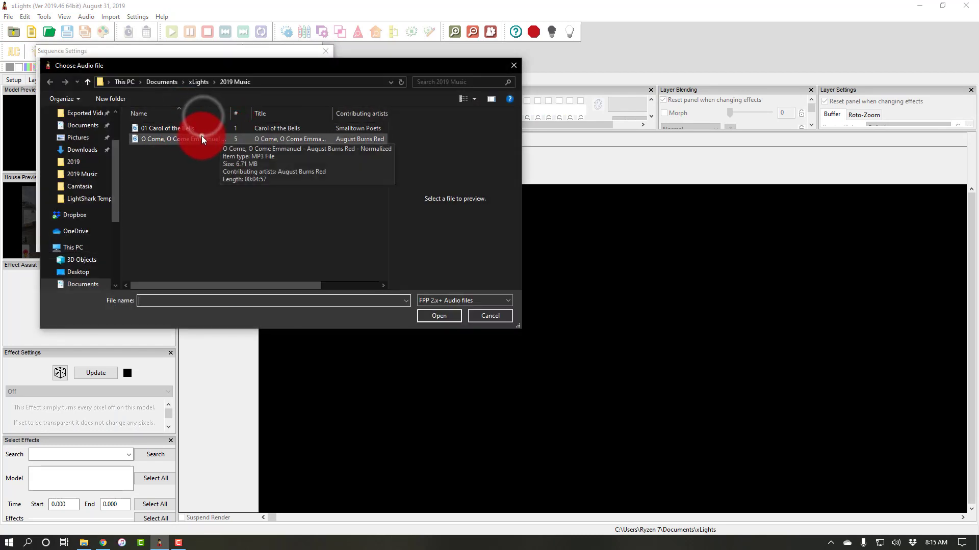
pyautogui.click(432, 321)
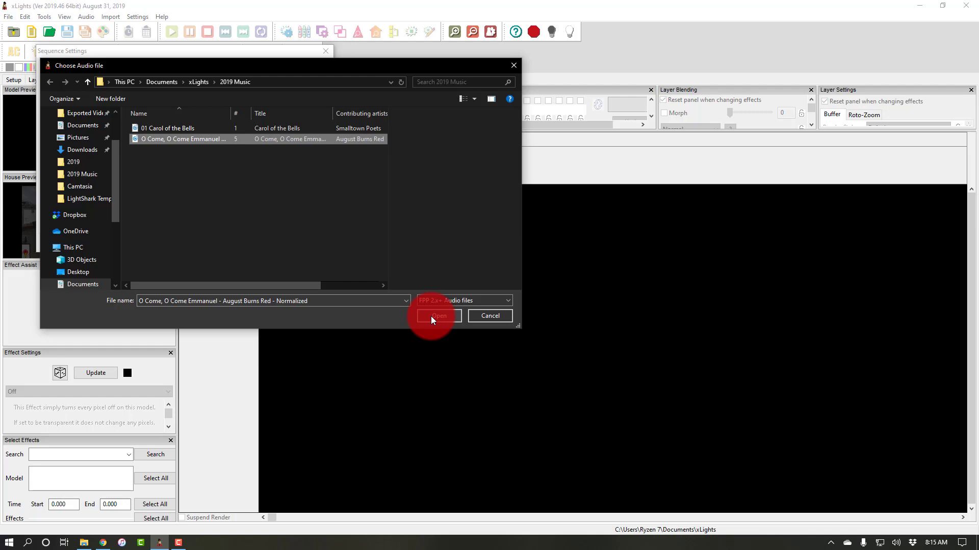
pyautogui.click(432, 319)
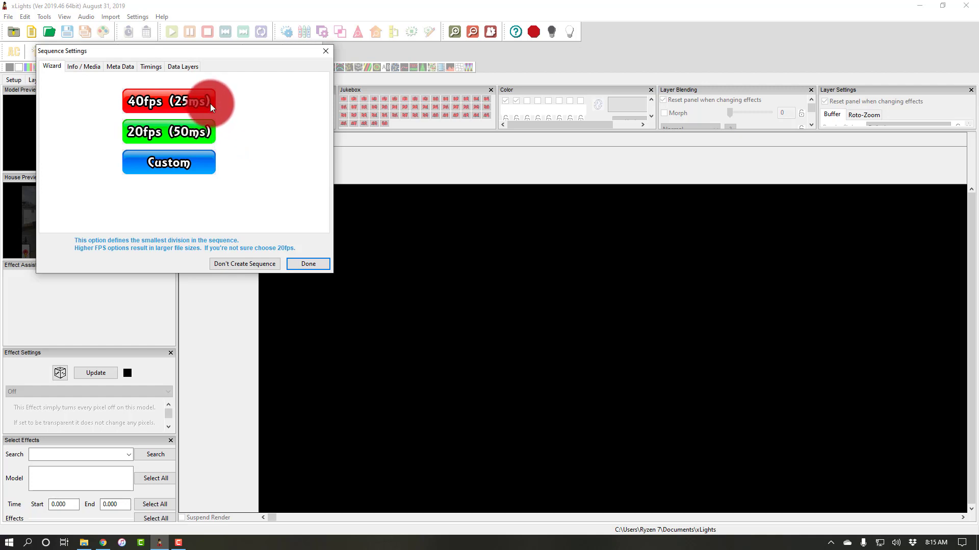
pyautogui.click(179, 145)
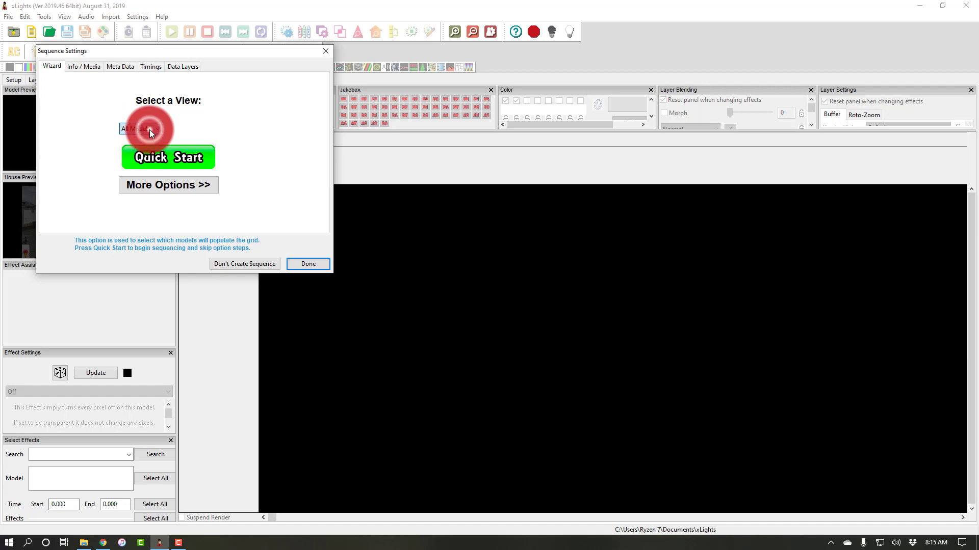
pyautogui.click(169, 153)
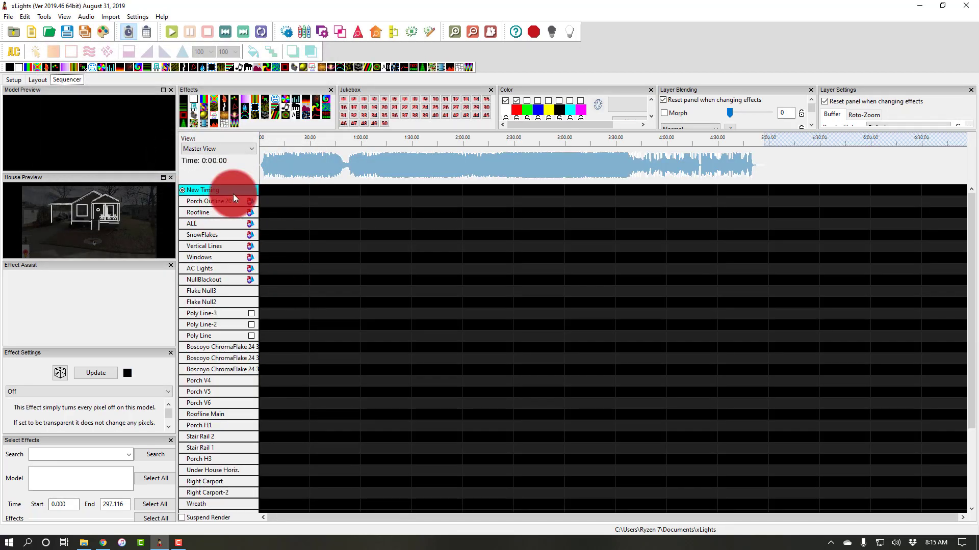
# Look through the group and model rows of the sequence grid and check the order in the Display Elements list
pyautogui.click(233, 201)
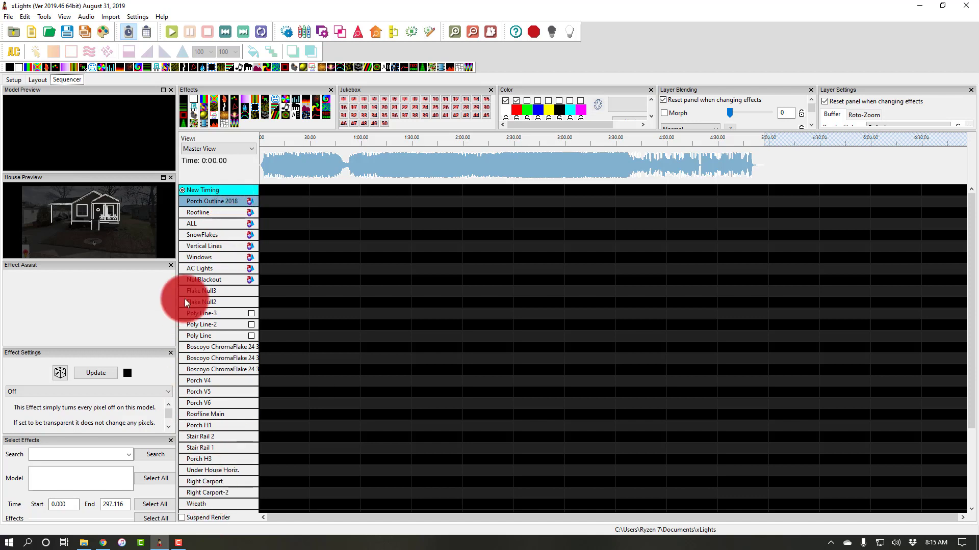
pyautogui.scroll(-3, 185, 301)
pyautogui.scroll(3, 184, 300)
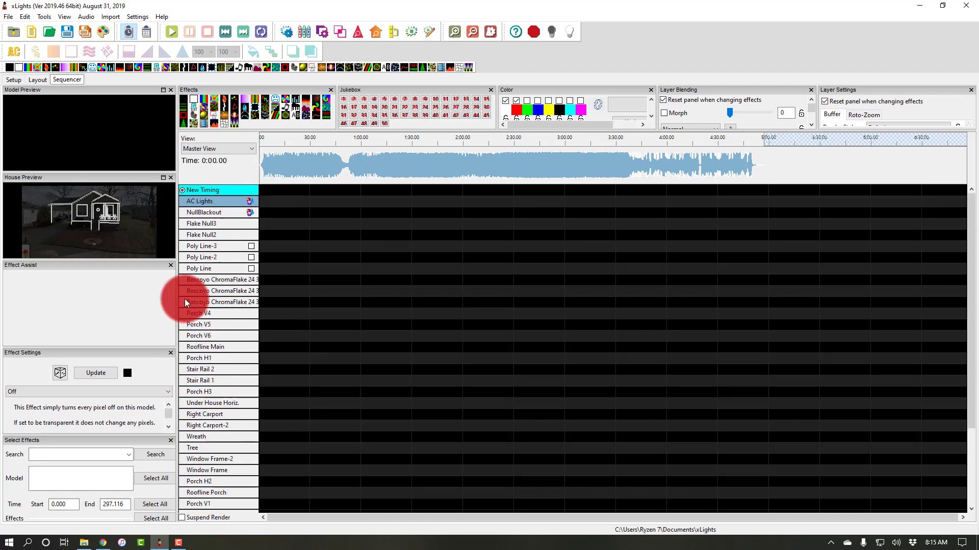
pyautogui.click(196, 289)
pyautogui.click(191, 279)
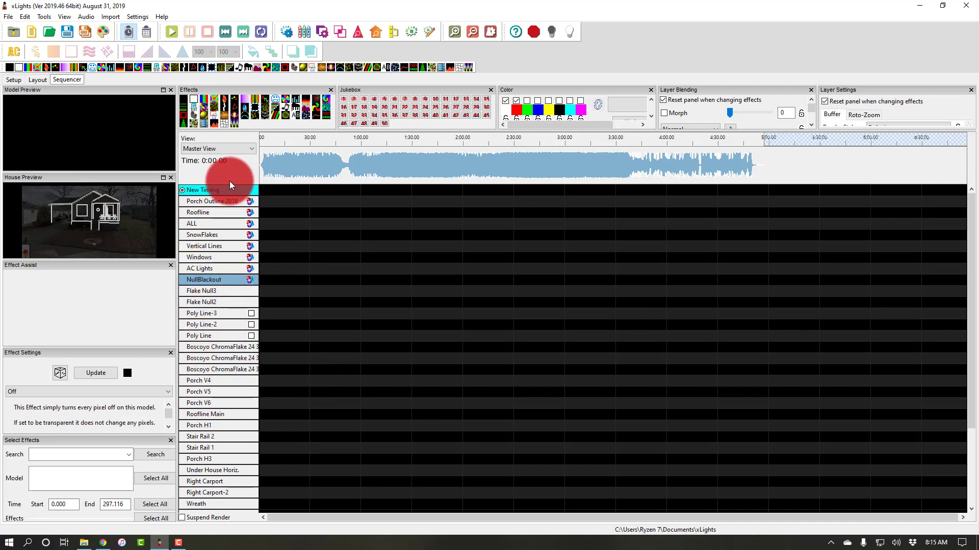
pyautogui.rightClick(209, 272)
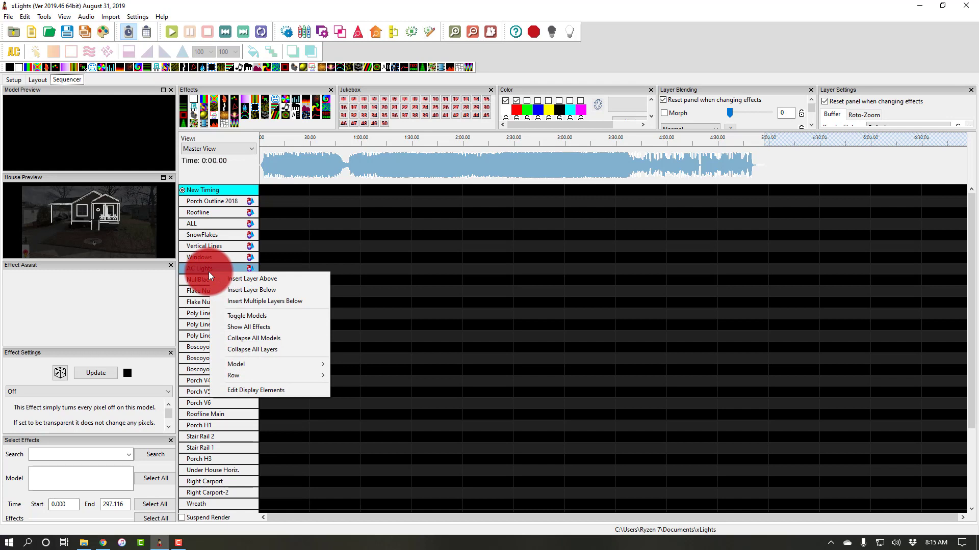
pyautogui.click(242, 390)
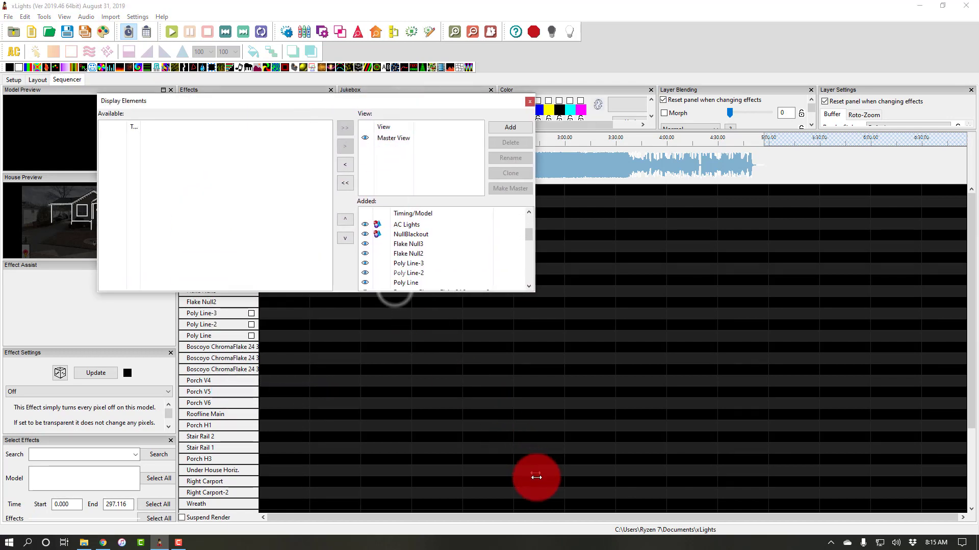
pyautogui.click(538, 96)
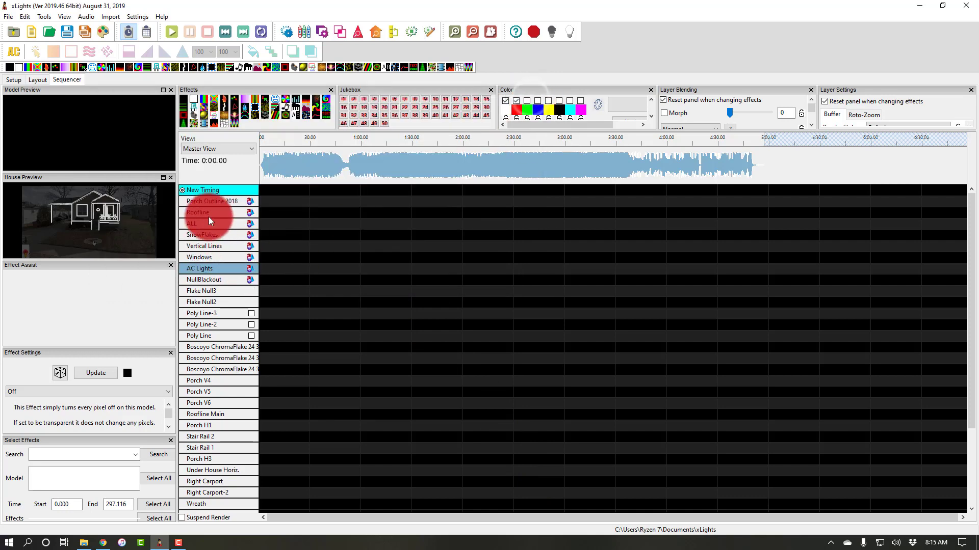
pyautogui.click(209, 234)
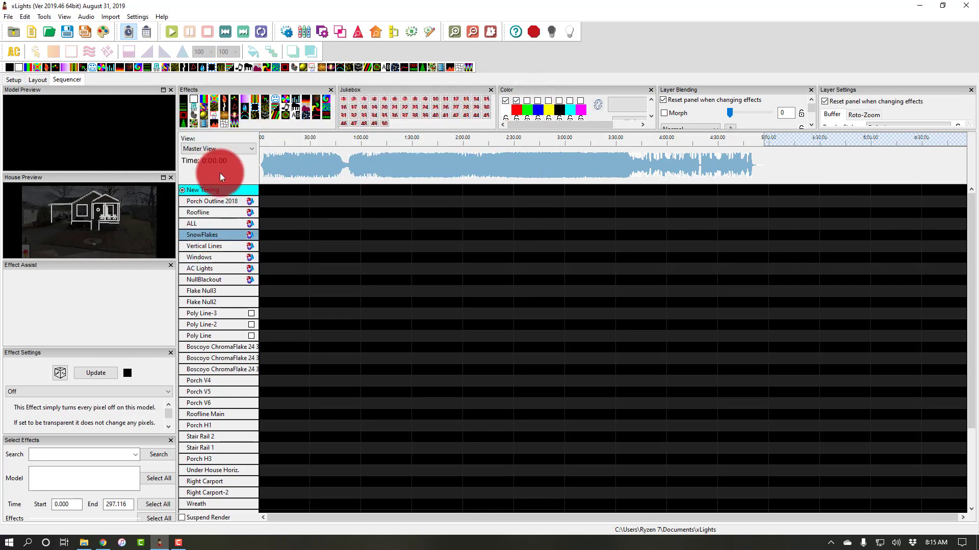
# In the Display Elements of the Master View, move the ALL group directly beneath New Timing, above Porch Outline 2018
pyautogui.rightClick(201, 291)
pyautogui.click(253, 434)
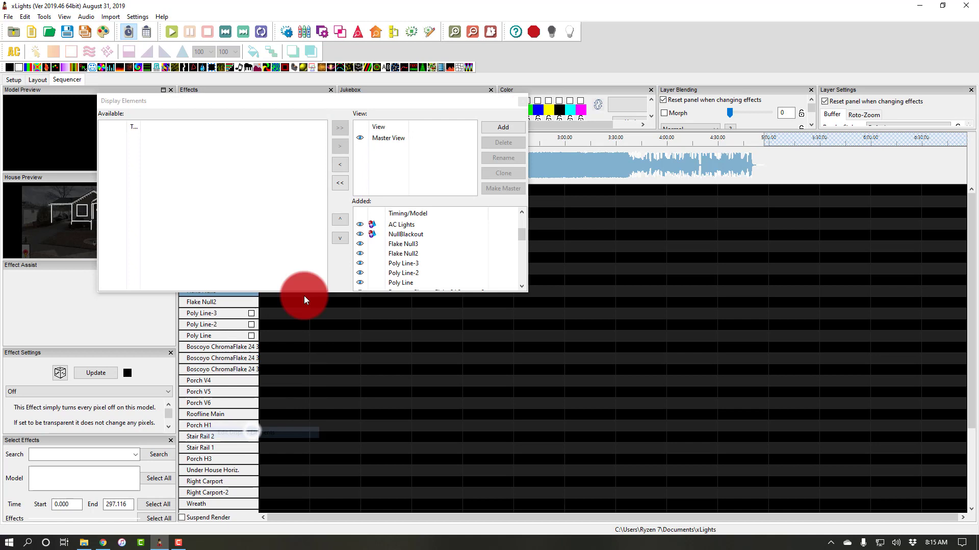
pyautogui.click(384, 143)
pyautogui.click(448, 251)
pyautogui.scroll(-3, 449, 251)
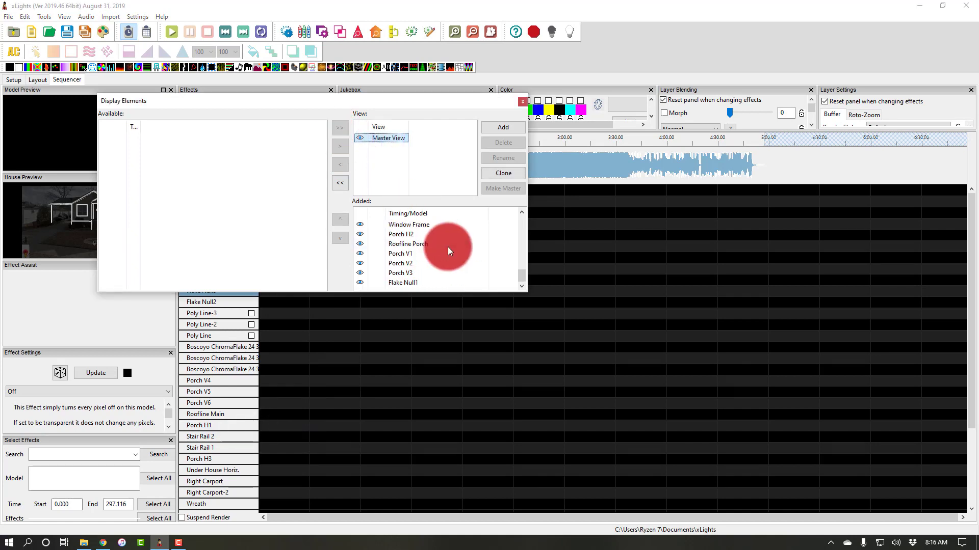
pyautogui.scroll(5, 449, 251)
pyautogui.moveTo(424, 246); pyautogui.dragTo(406, 227)
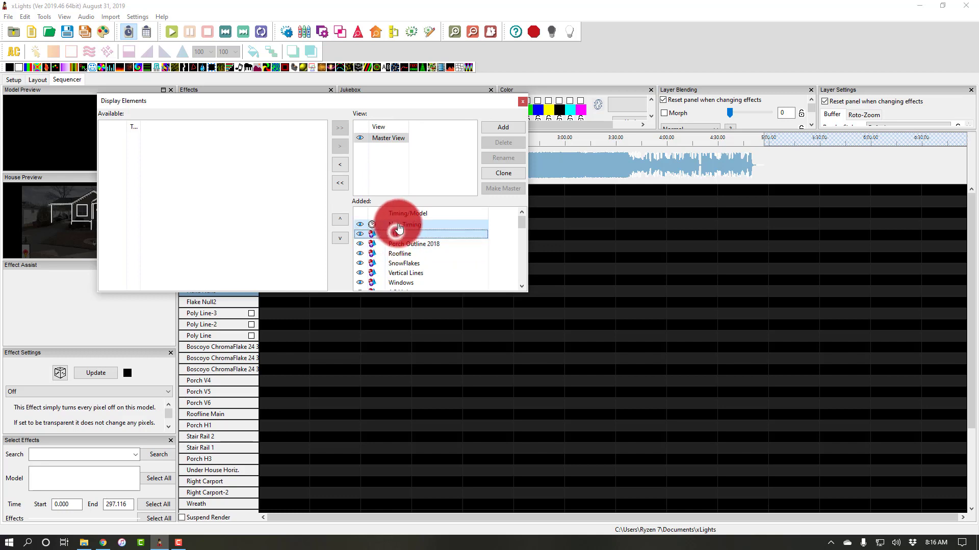
# Move the AC Lights group directly beneath ALL in the Master View order and close Display Elements
pyautogui.scroll(-1, 401, 232)
pyautogui.scroll(1, 402, 234)
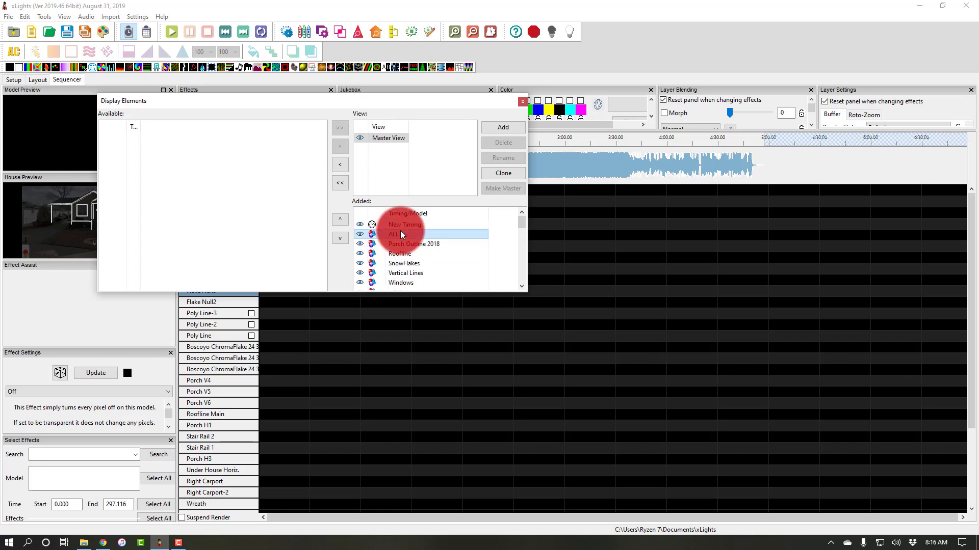
pyautogui.moveTo(401, 234)
pyautogui.mouseDown()
pyautogui.moveTo(400, 225)
pyautogui.moveTo(406, 315)
pyautogui.moveTo(398, 207)
pyautogui.moveTo(410, 243)
pyautogui.moveTo(409, 235)
pyautogui.mouseUp()
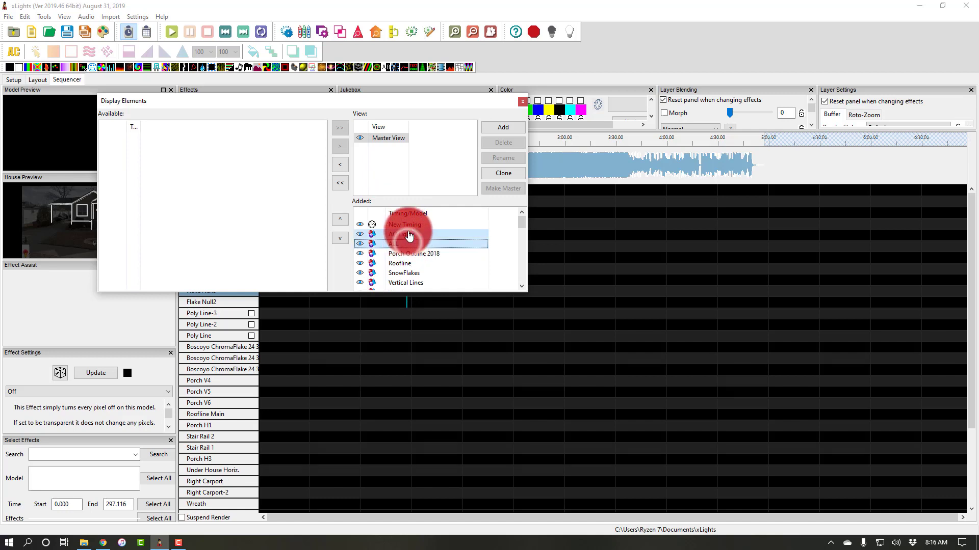
pyautogui.click(523, 101)
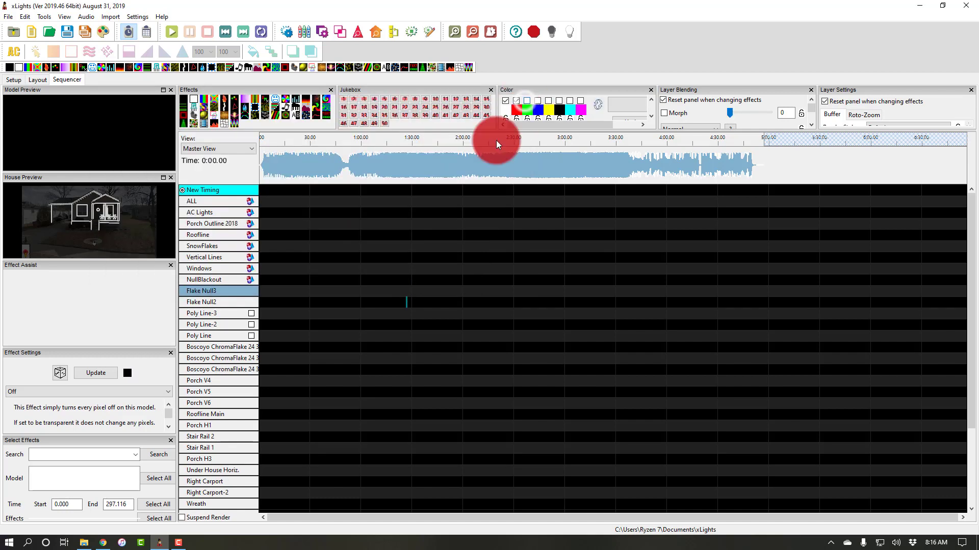
pyautogui.click(212, 200)
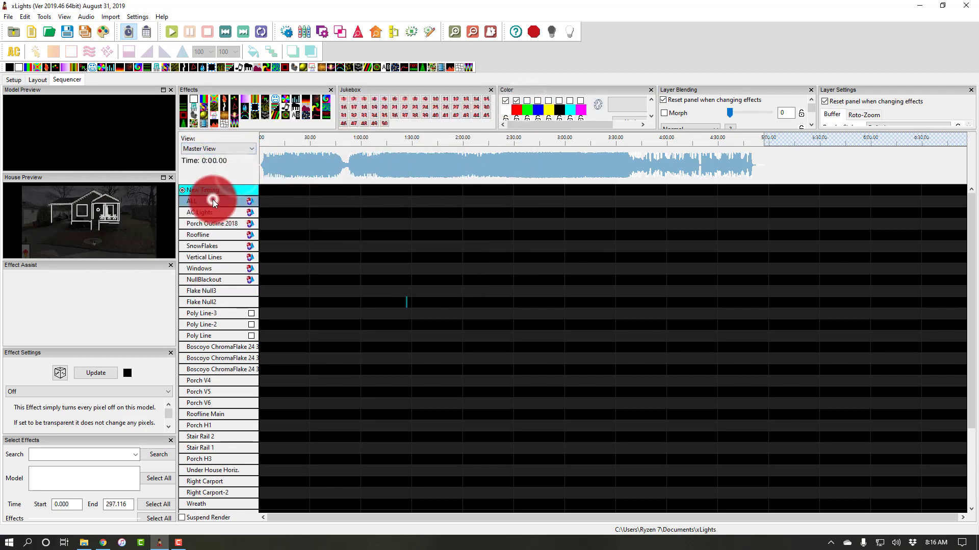
pyautogui.click(361, 294)
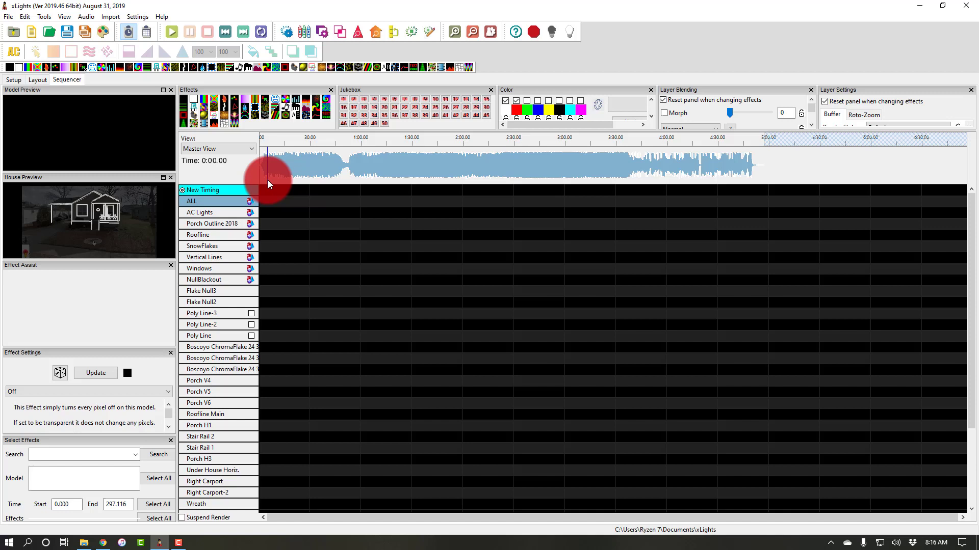
pyautogui.click(182, 190)
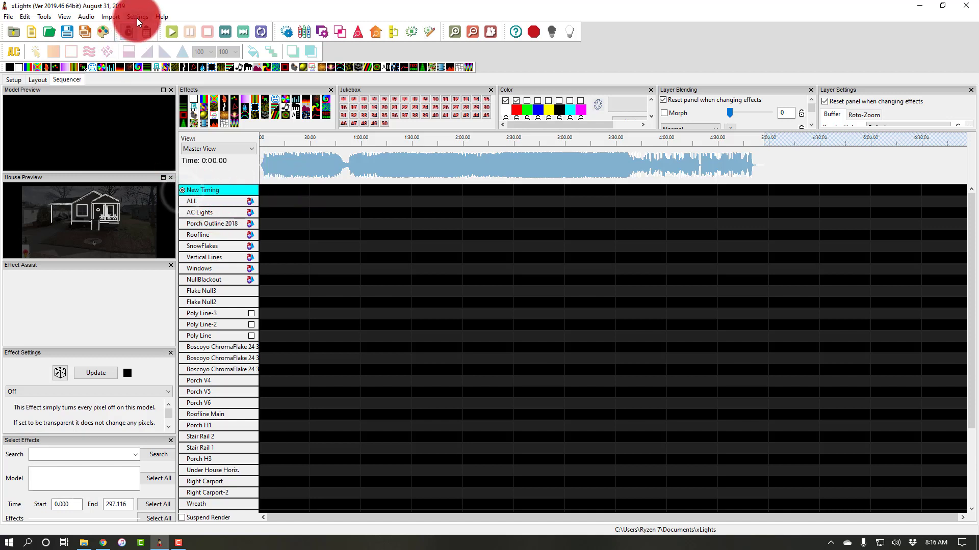
# Add a timing track with the Bar and Beat Tracker: Bars interval, named Bars, at 4.0 beats per bar
pyautogui.click(219, 190)
pyautogui.rightClick(221, 191)
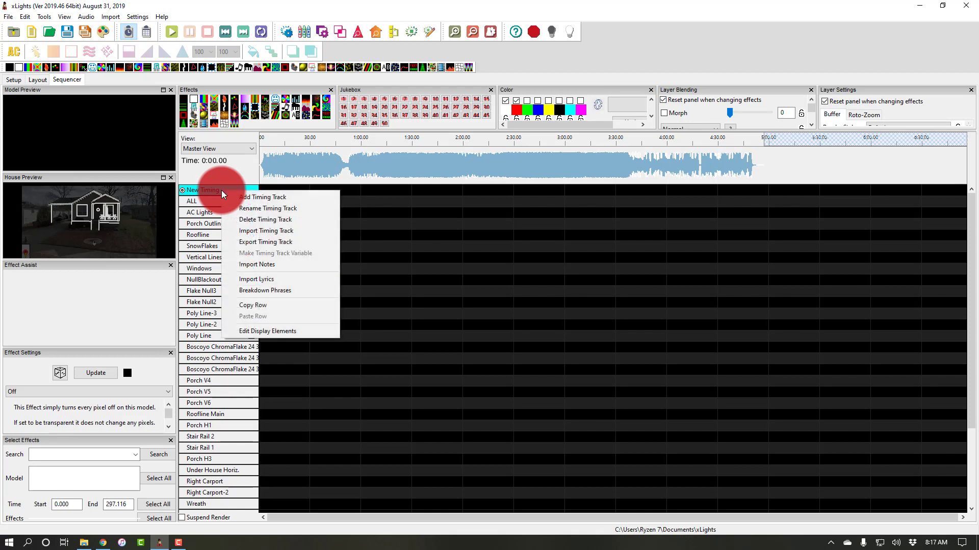
pyautogui.click(233, 197)
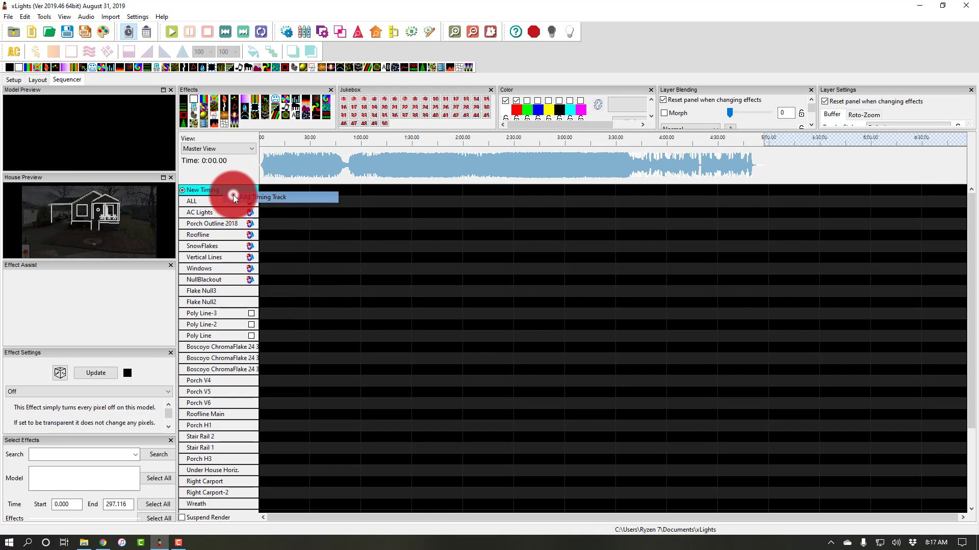
pyautogui.click(234, 199)
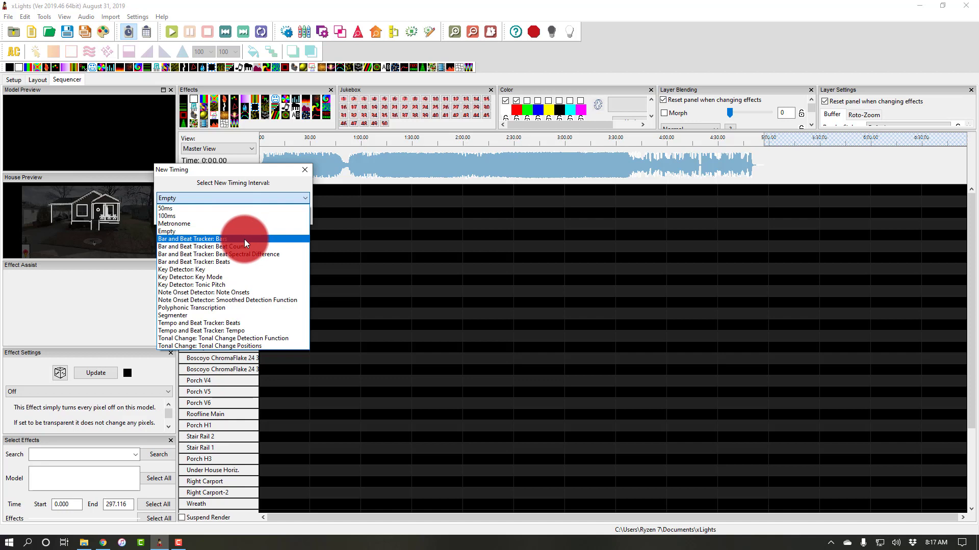
pyautogui.click(244, 240)
pyautogui.click(216, 220)
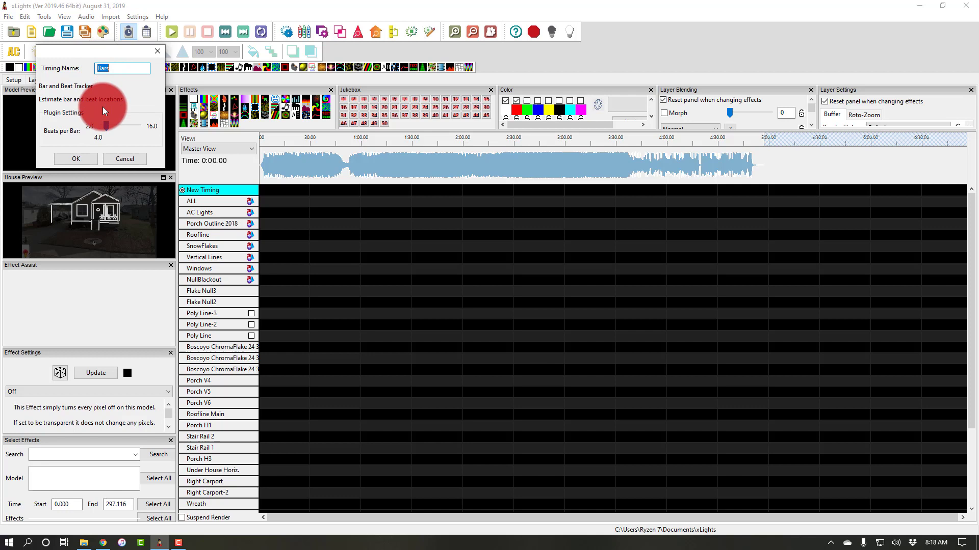
pyautogui.click(76, 159)
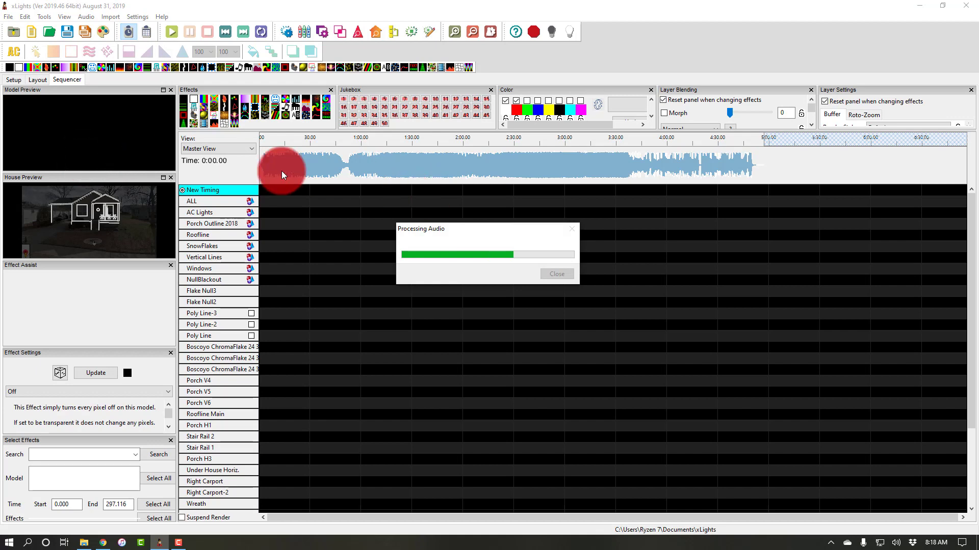
# Add a second timing track with the Bar and Beat Tracker: Beats interval, named Beats, at 4.0 beats per bar
pyautogui.rightClick(244, 193)
pyautogui.click(219, 194)
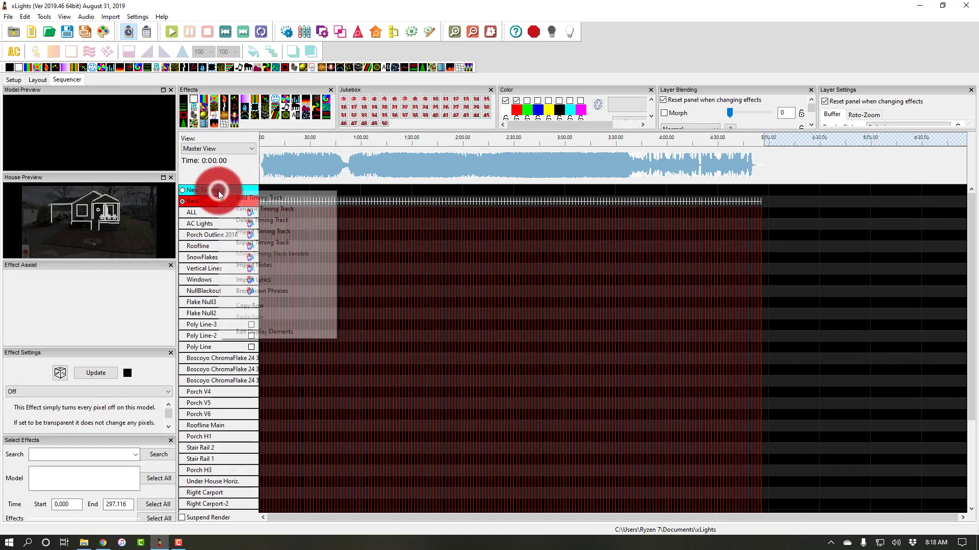
pyautogui.click(230, 196)
pyautogui.click(182, 202)
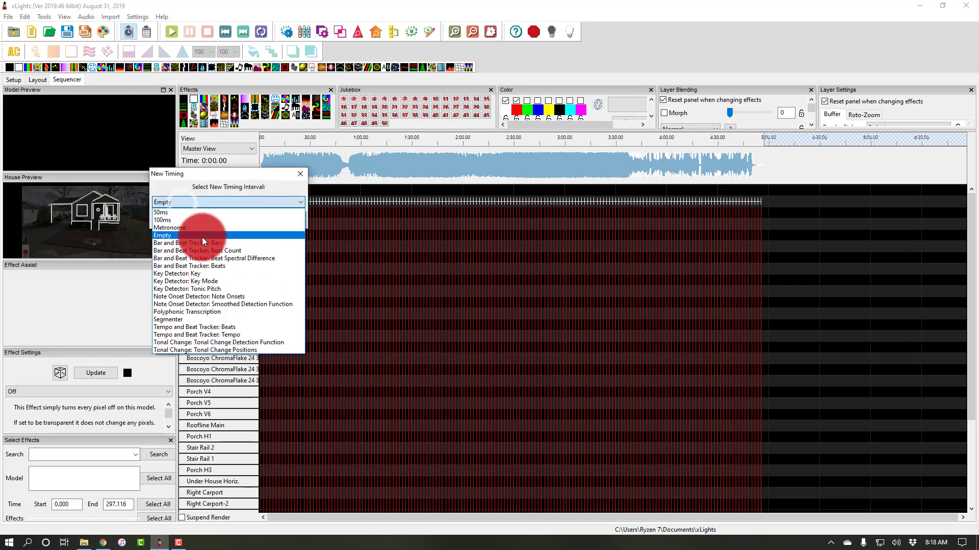
pyautogui.click(209, 265)
pyautogui.click(207, 222)
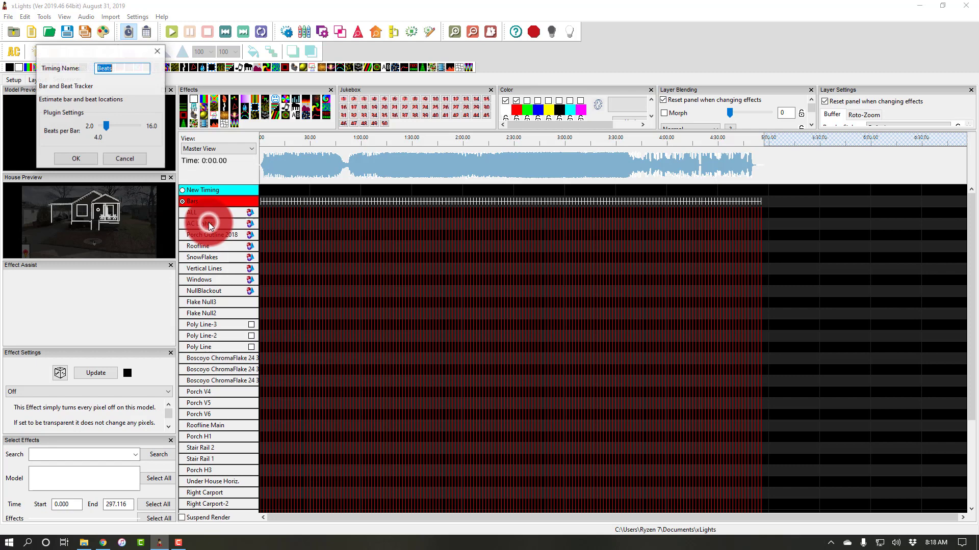
pyautogui.click(76, 159)
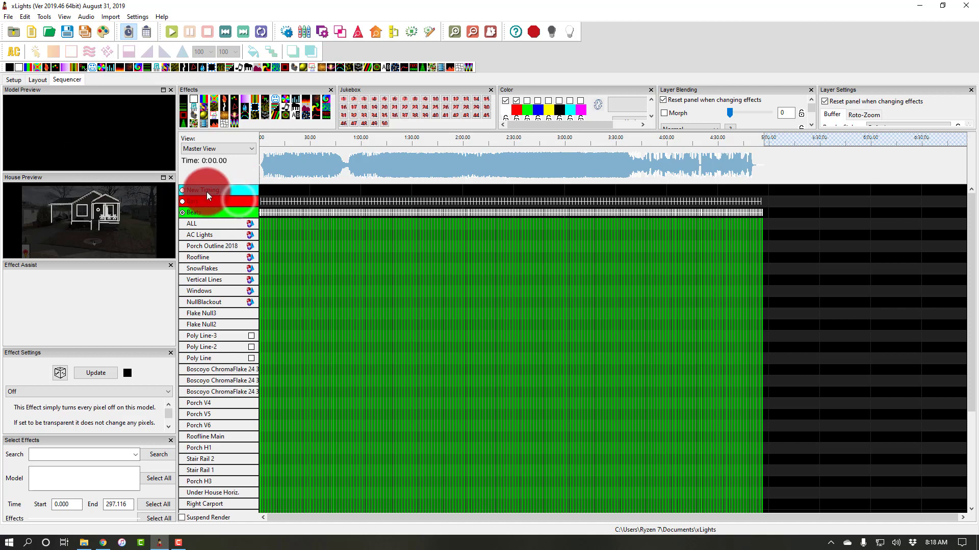
# Delete the empty New Timing track and confirm its deletion
pyautogui.rightClick(202, 195)
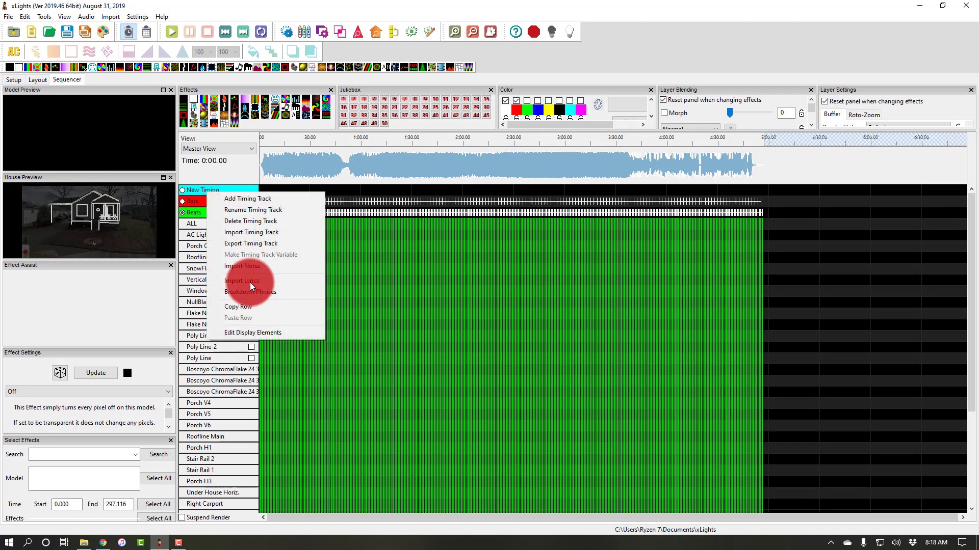
pyautogui.click(231, 220)
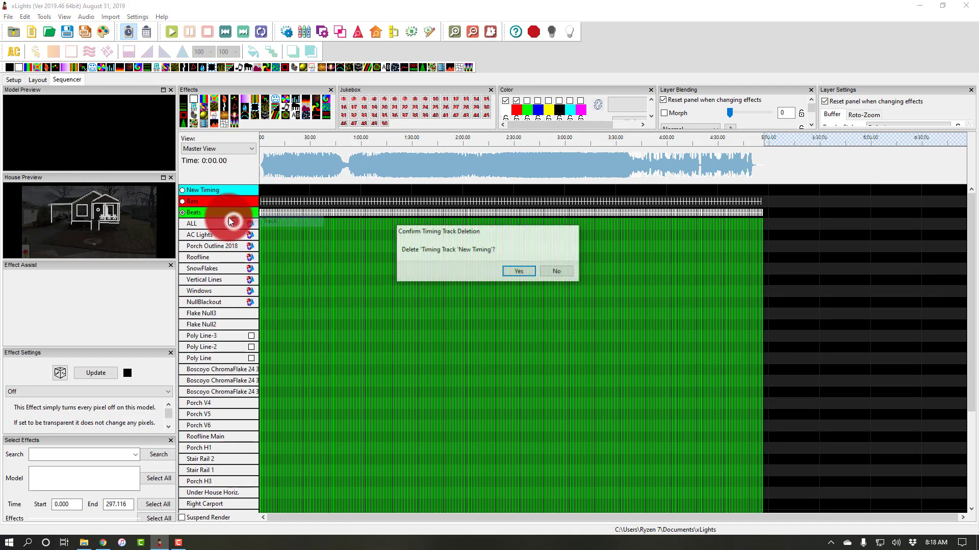
pyautogui.click(518, 270)
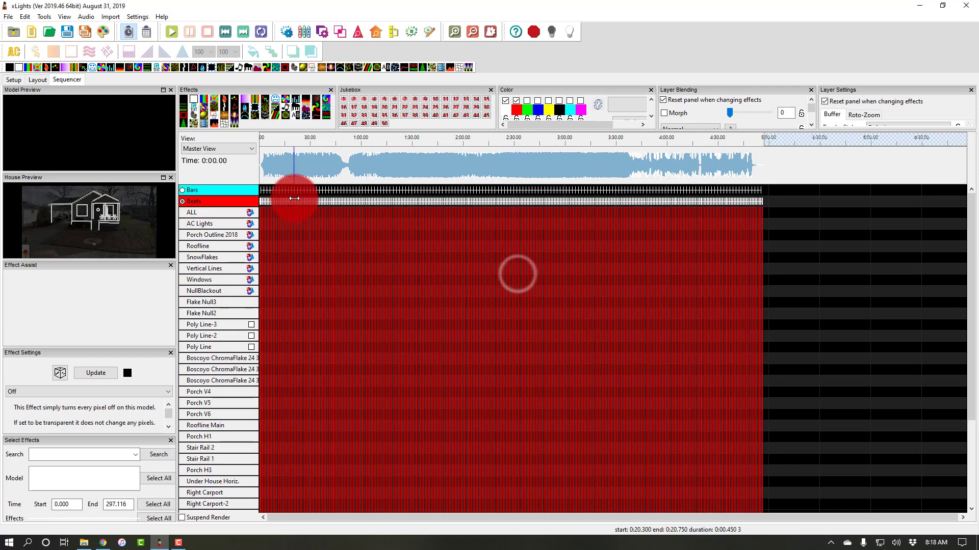
# Place the play position at about 0:12 on the timeline and play the song briefly
pyautogui.moveTo(294, 198); pyautogui.dragTo(288, 226)
pyautogui.click(259, 137)
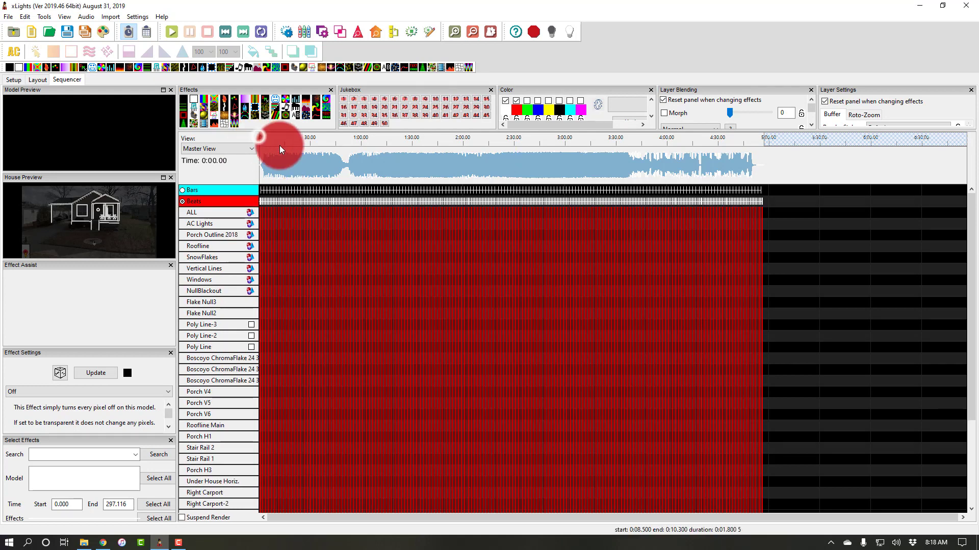
pyautogui.click(279, 142)
pyautogui.press('space')
pyautogui.click(280, 213)
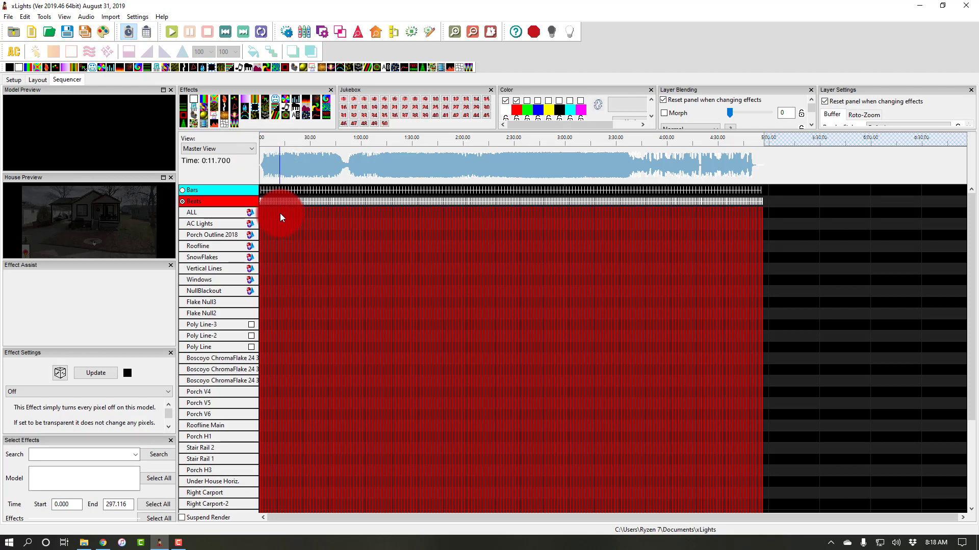
# Examine the Bars and Beats marks along the song at several zoom levels, ending at its beginning
pyautogui.scroll(6, 280, 213)
pyautogui.scroll(-3, 280, 213)
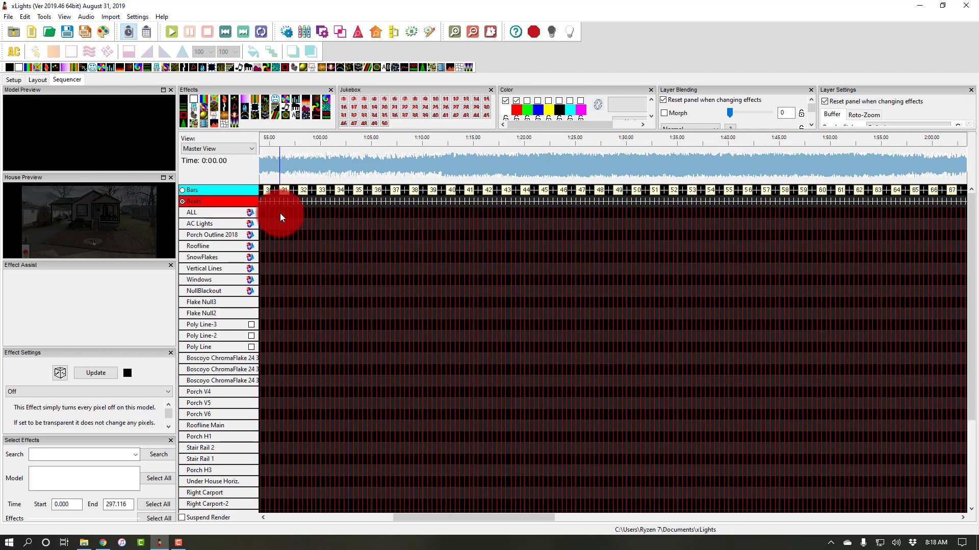
pyautogui.scroll(3, 279, 213)
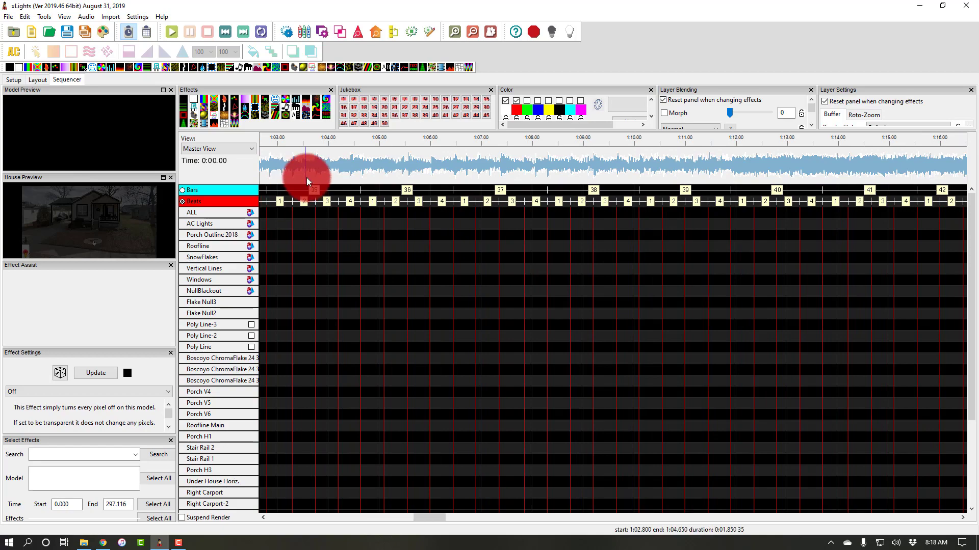
pyautogui.scroll(-15, 307, 177)
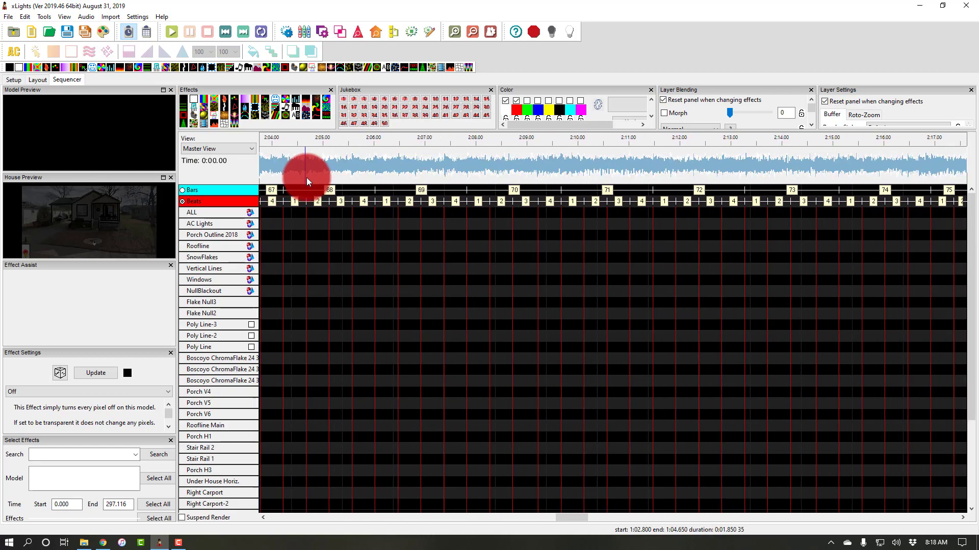
pyautogui.scroll(-10, 548, 428)
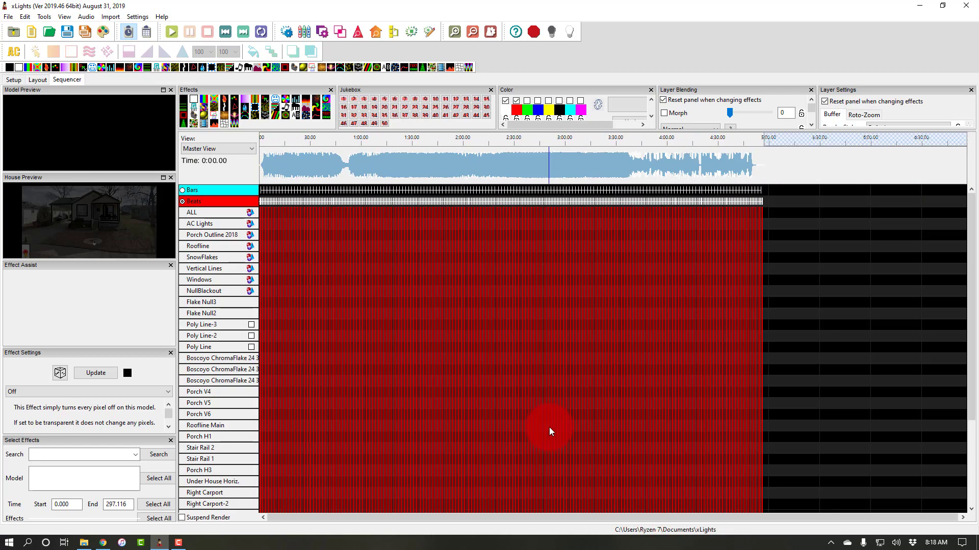
pyautogui.scroll(3, 549, 432)
pyautogui.moveTo(556, 516); pyautogui.dragTo(352, 509)
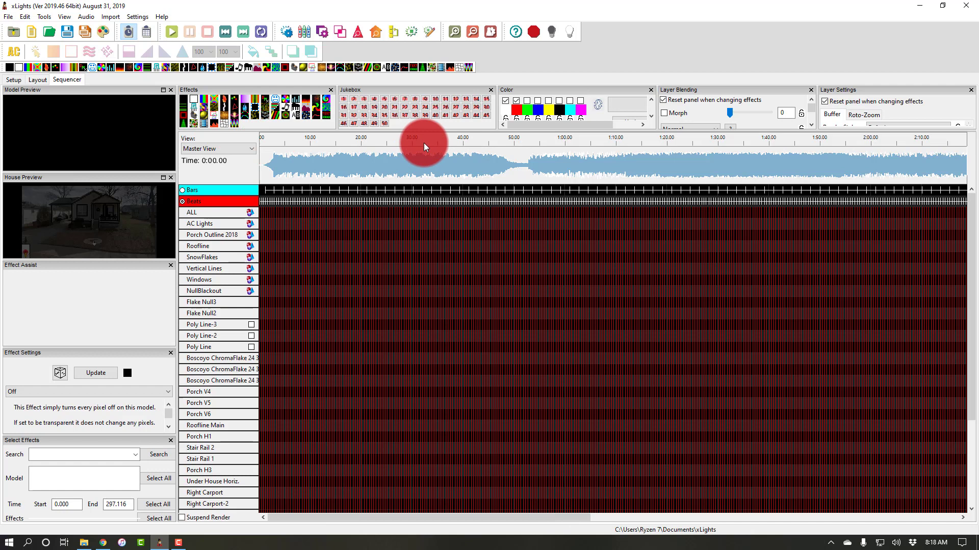
# Play the song from the beginning, jump ahead twice to about 0:26, and stop playback
pyautogui.click(262, 142)
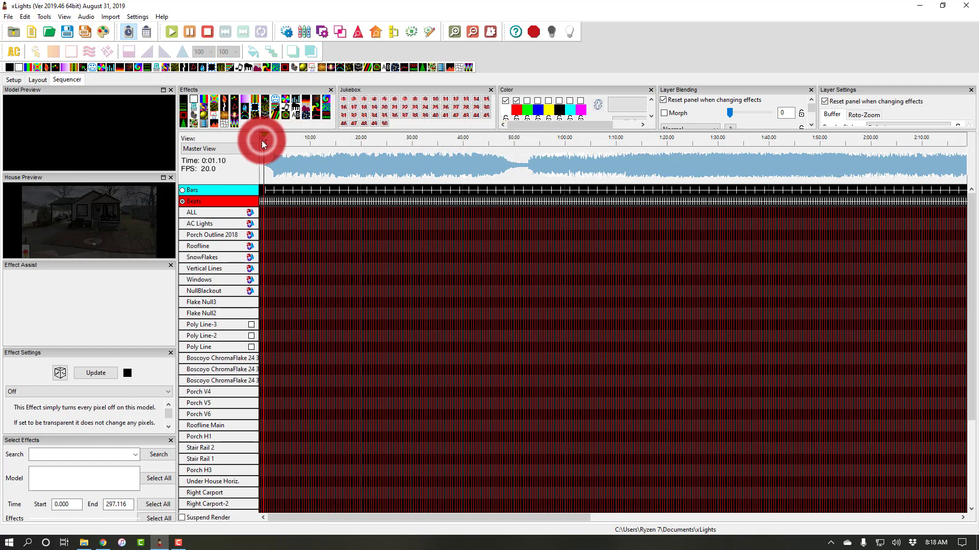
pyautogui.click(328, 140)
pyautogui.click(395, 140)
pyautogui.press('space')
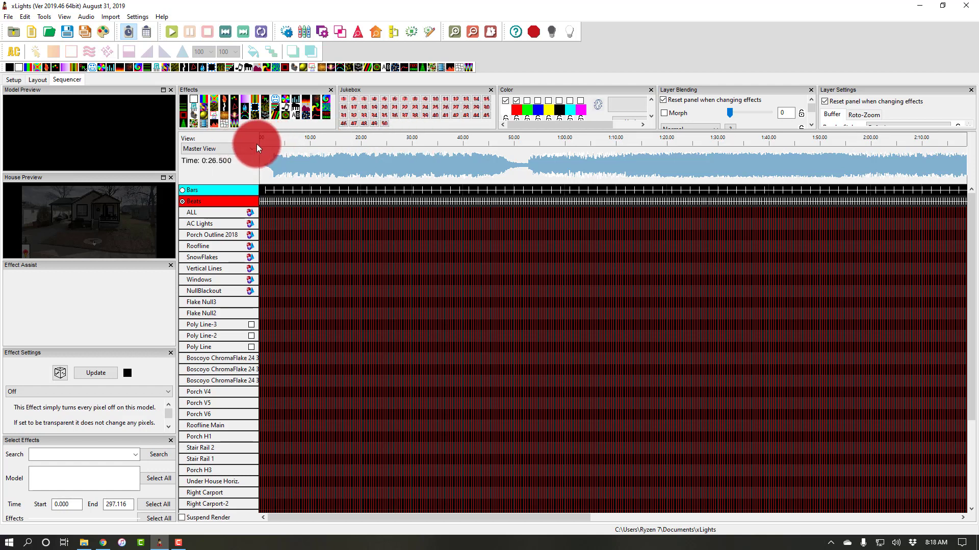
# Listen to the quiet passage around 0:50, playing a short selected range at the dip in the waveform
pyautogui.moveTo(260, 147); pyautogui.dragTo(524, 161)
pyautogui.press('space')
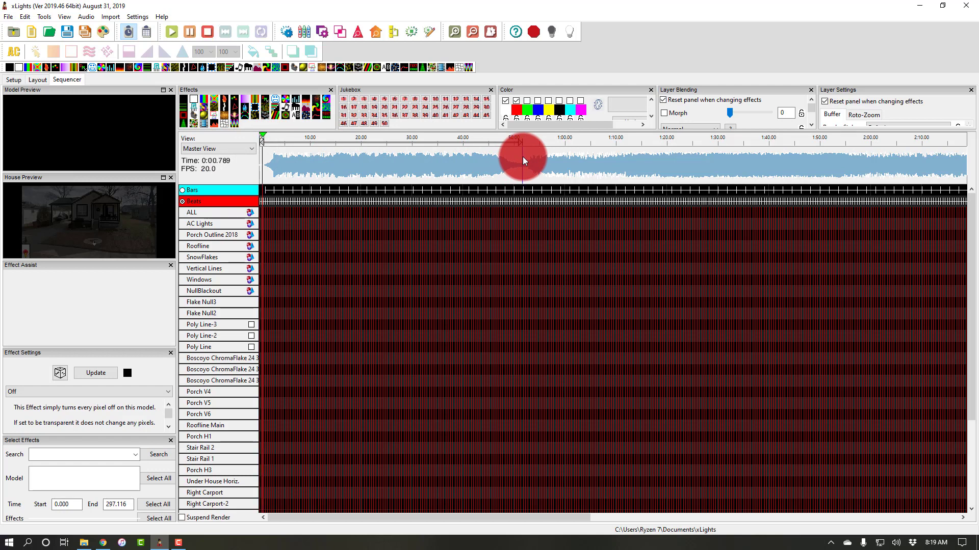
pyautogui.click(501, 142)
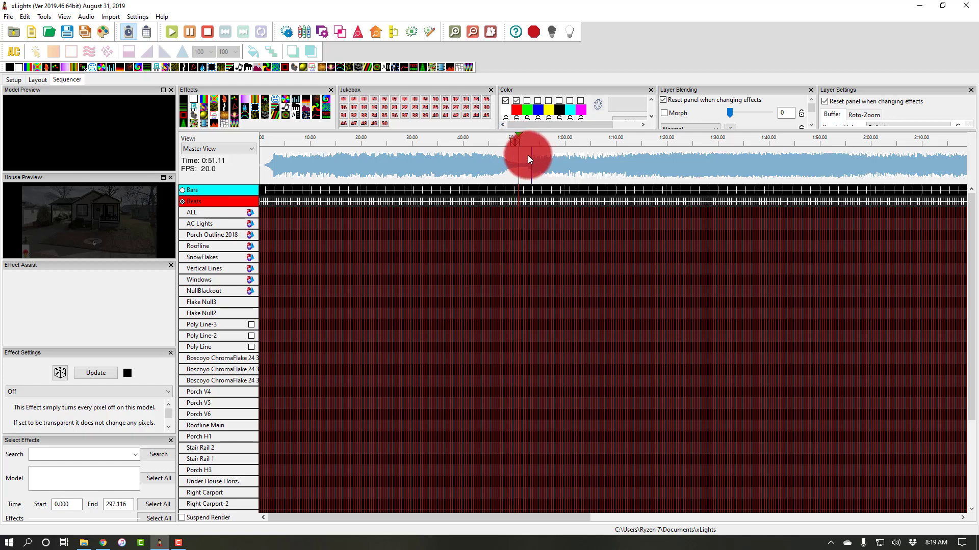
pyautogui.press('space')
pyautogui.moveTo(496, 144); pyautogui.dragTo(508, 144)
pyautogui.press('space')
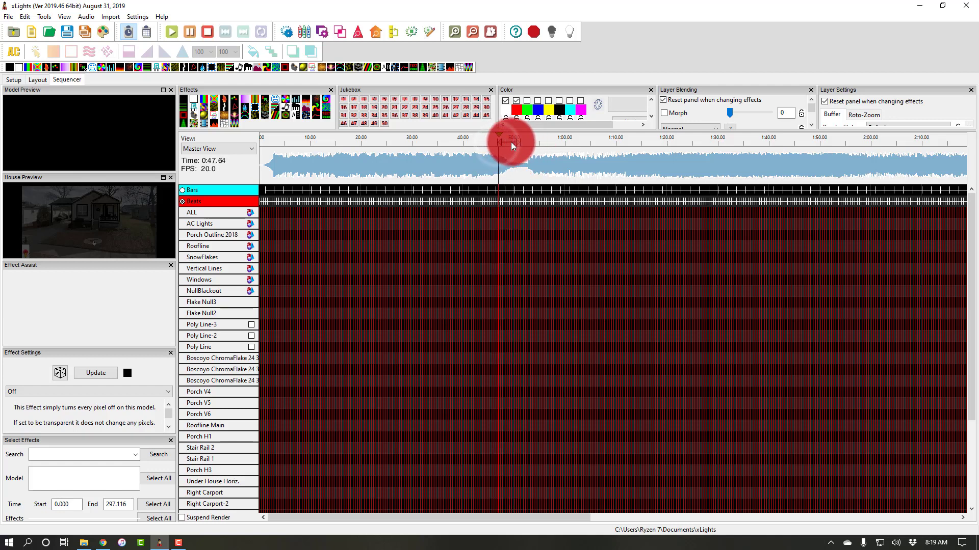
# Try out a timeline tag by placing tag 6 near 0:50 and deleting it again
pyautogui.rightClick(512, 147)
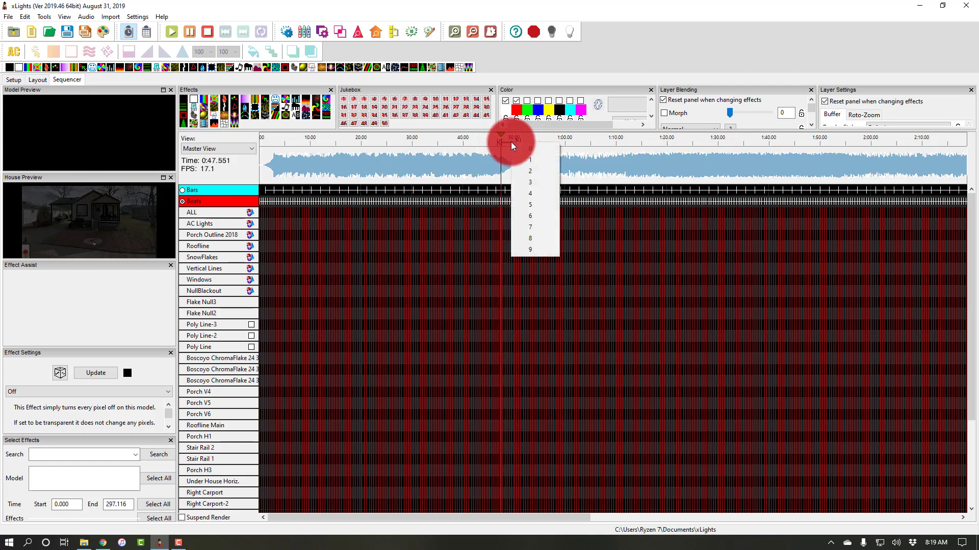
pyautogui.click(539, 216)
pyautogui.click(524, 149)
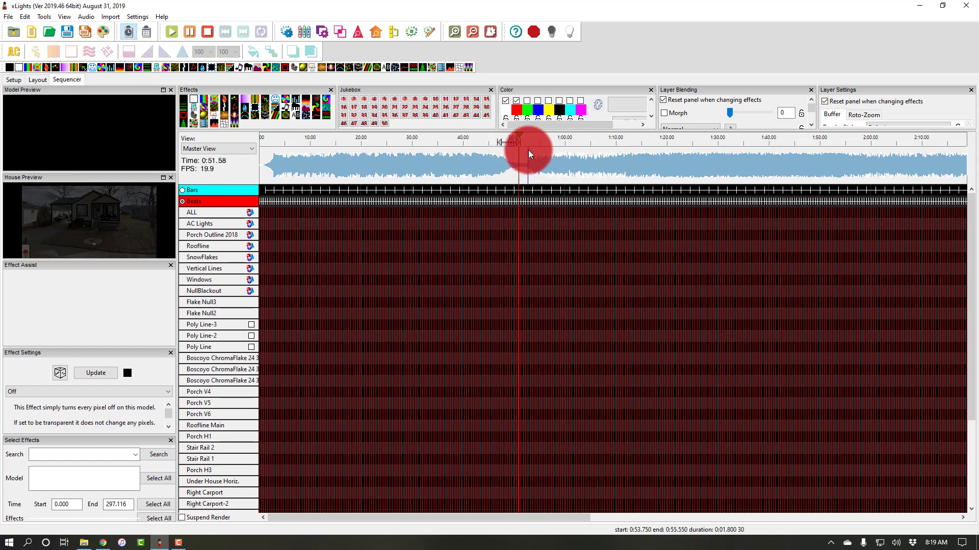
pyautogui.press('space')
pyautogui.rightClick(512, 146)
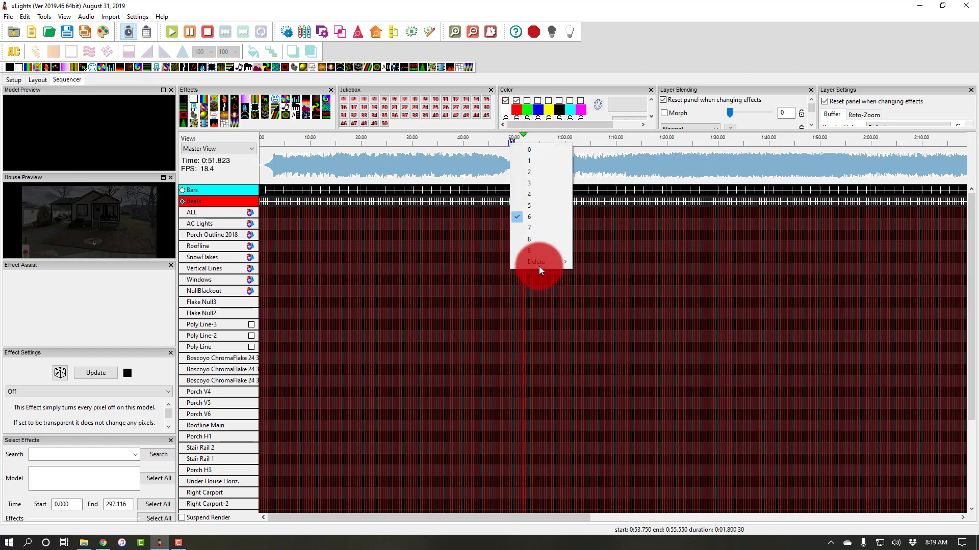
pyautogui.moveTo(535, 261)
pyautogui.click(579, 262)
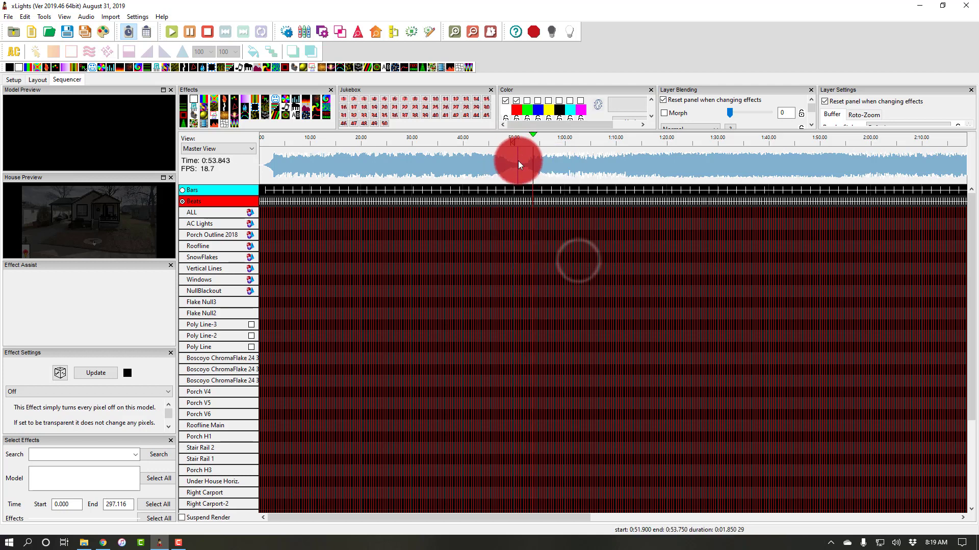
# Stop playback and set the position marker on the waveform just before the quiet passage
pyautogui.press('alt')
pyautogui.click(498, 156)
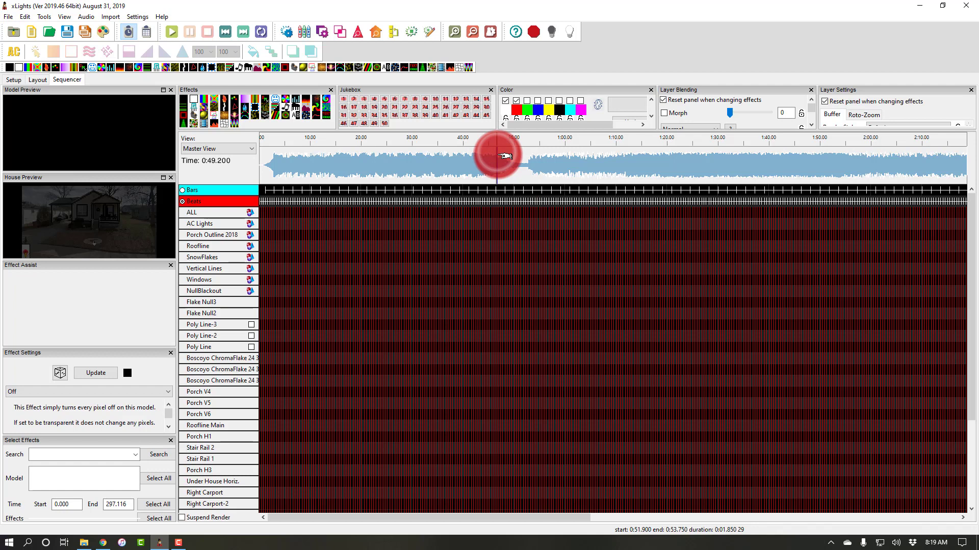
pyautogui.click(374, 243)
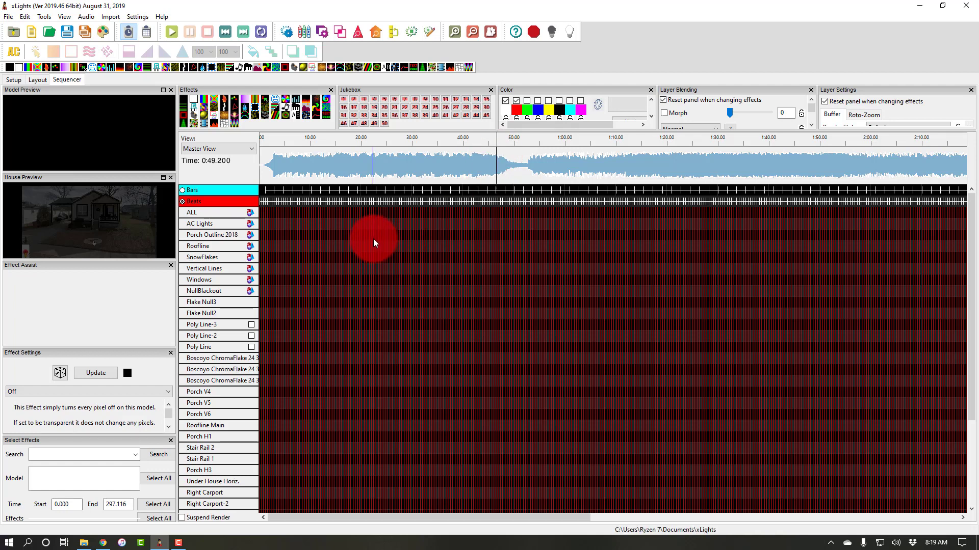
pyautogui.hotkey('alt', 'Tab')
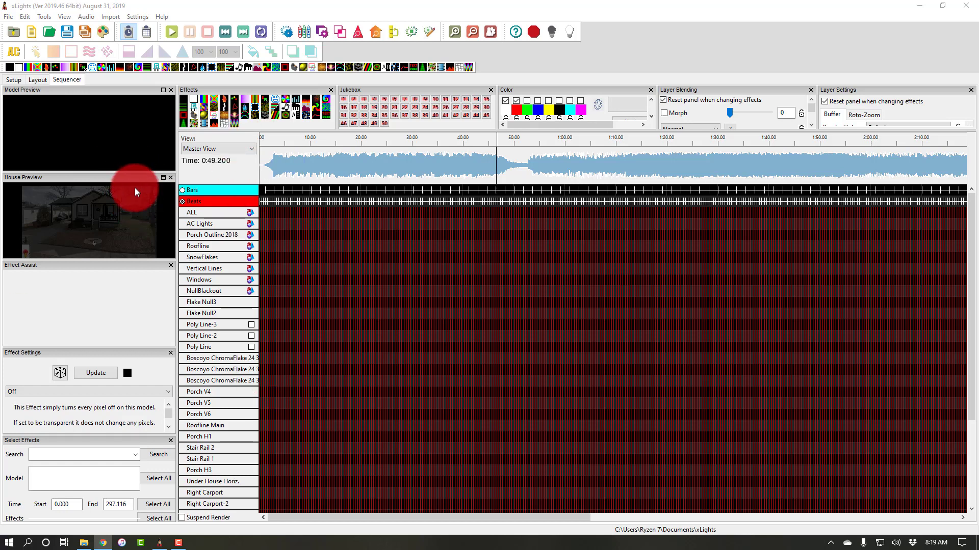
# Widen the preview column to about double its width and make the House Preview and Model Preview panes taller
pyautogui.moveTo(156, 260); pyautogui.dragTo(150, 301)
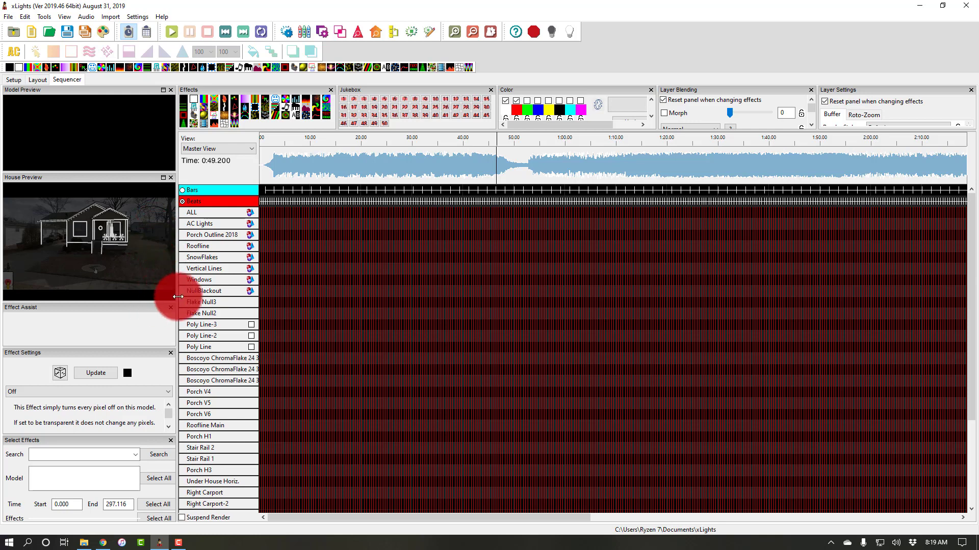
pyautogui.moveTo(177, 298); pyautogui.dragTo(359, 311)
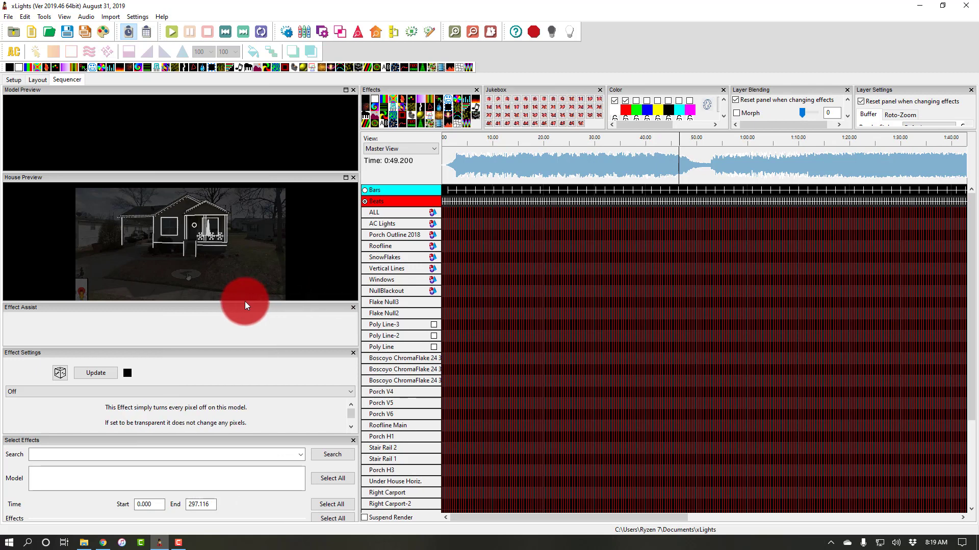
pyautogui.moveTo(245, 305); pyautogui.dragTo(245, 307)
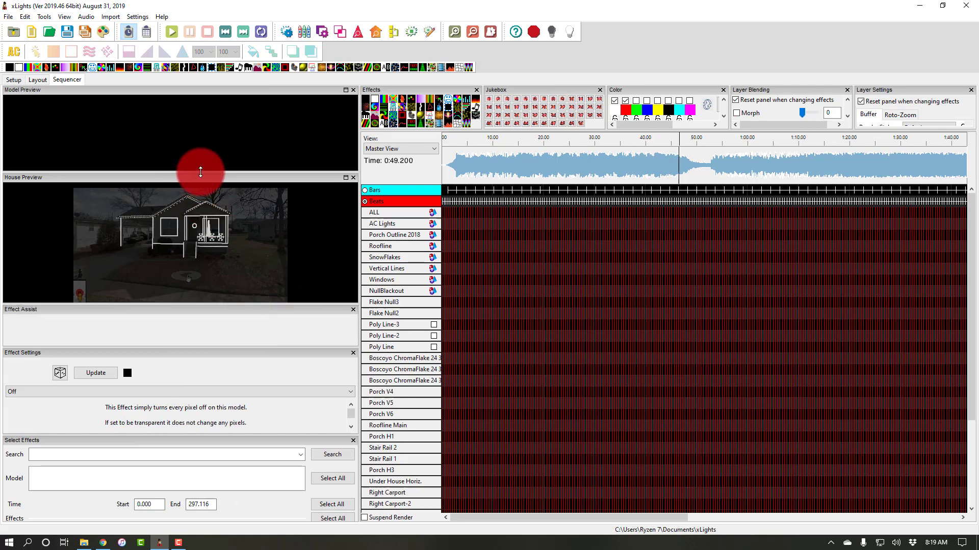
pyautogui.moveTo(201, 173); pyautogui.dragTo(200, 210)
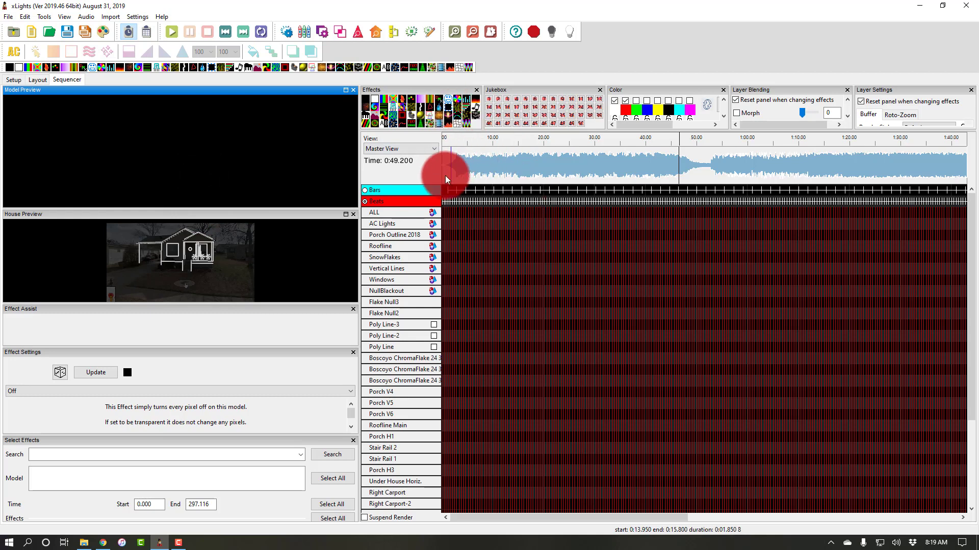
# Play the song's opening from the beginning with the ALL group selected, and check the bar marks around 0:16
pyautogui.click(442, 140)
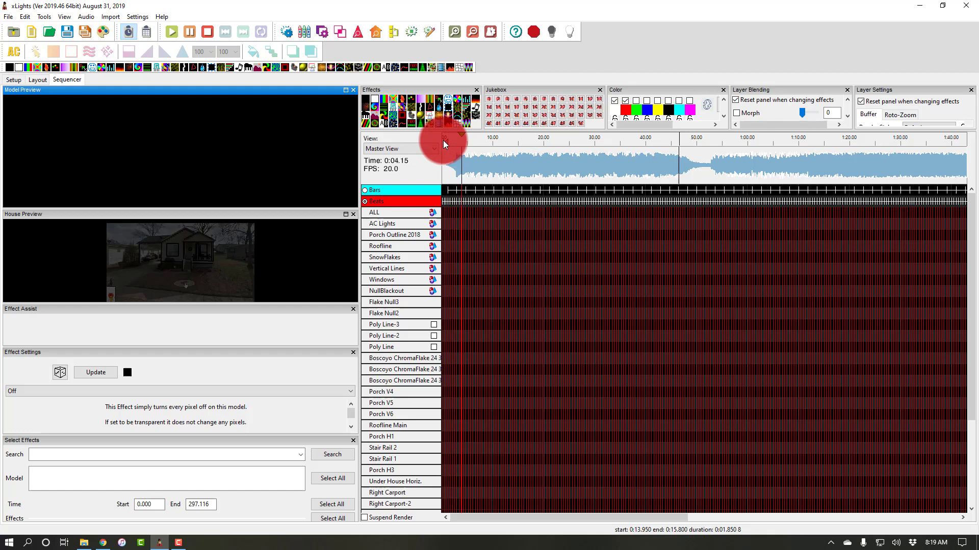
pyautogui.click(386, 213)
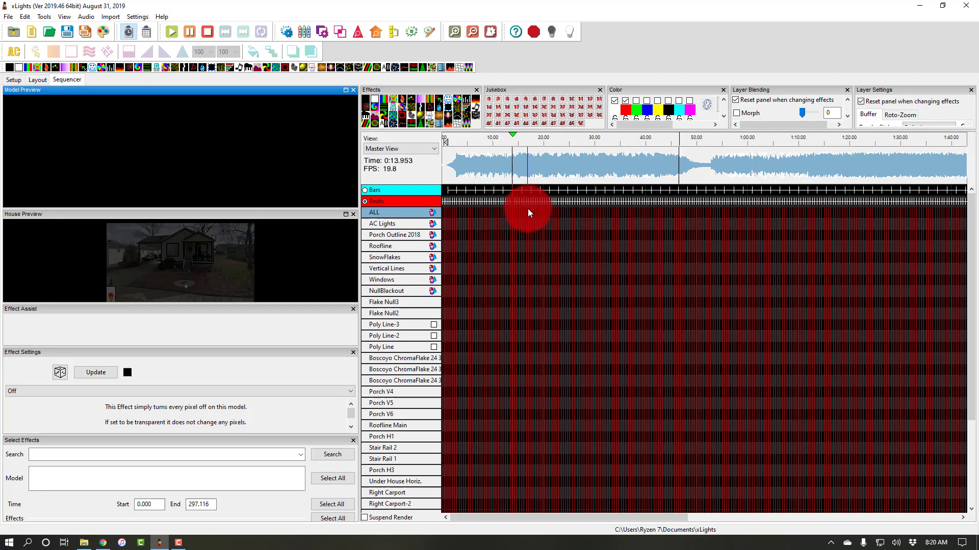
pyautogui.keyDown('ctrl'); pyautogui.scroll(3, 527, 207); pyautogui.keyUp('ctrl')
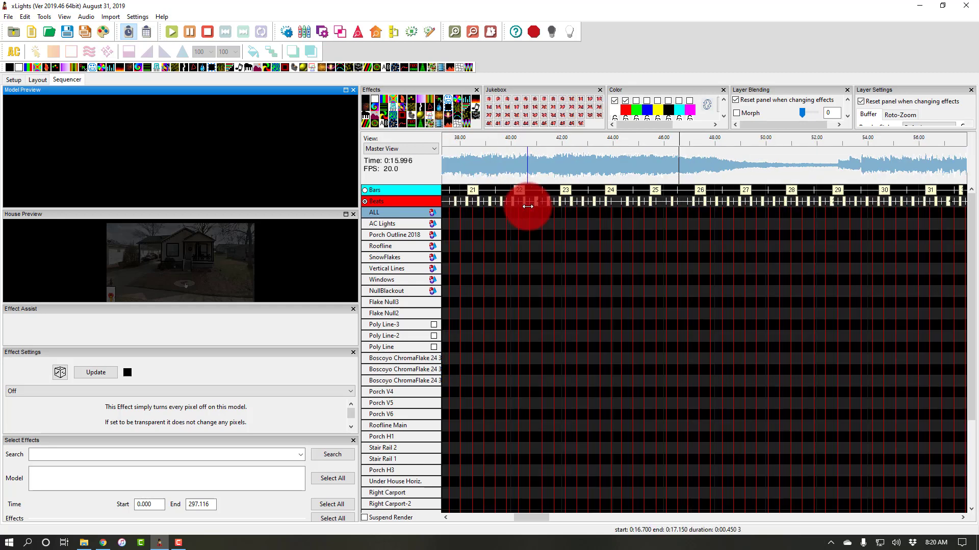
pyautogui.keyDown('ctrl'); pyautogui.scroll(-3, 564, 207); pyautogui.keyUp('ctrl')
pyautogui.press('space')
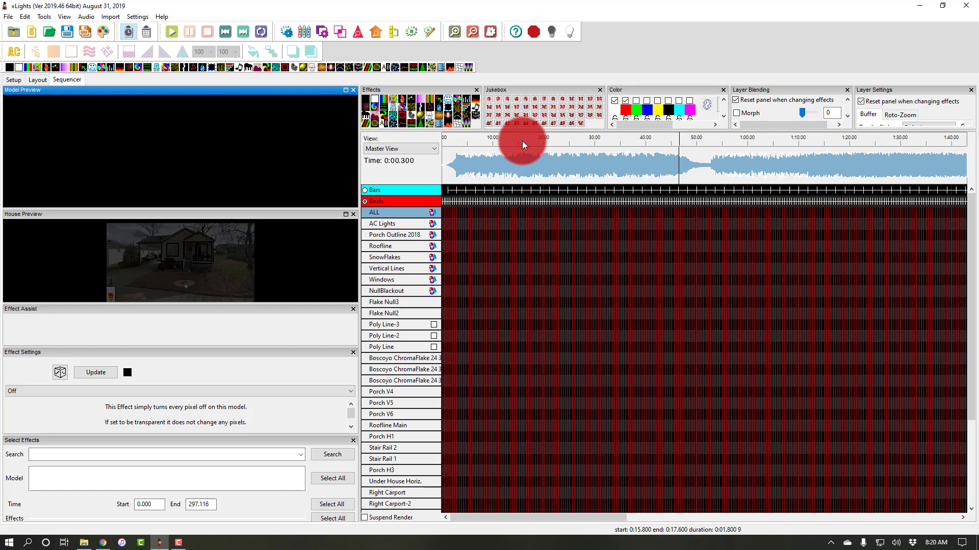
pyautogui.click(530, 140)
pyautogui.click(527, 145)
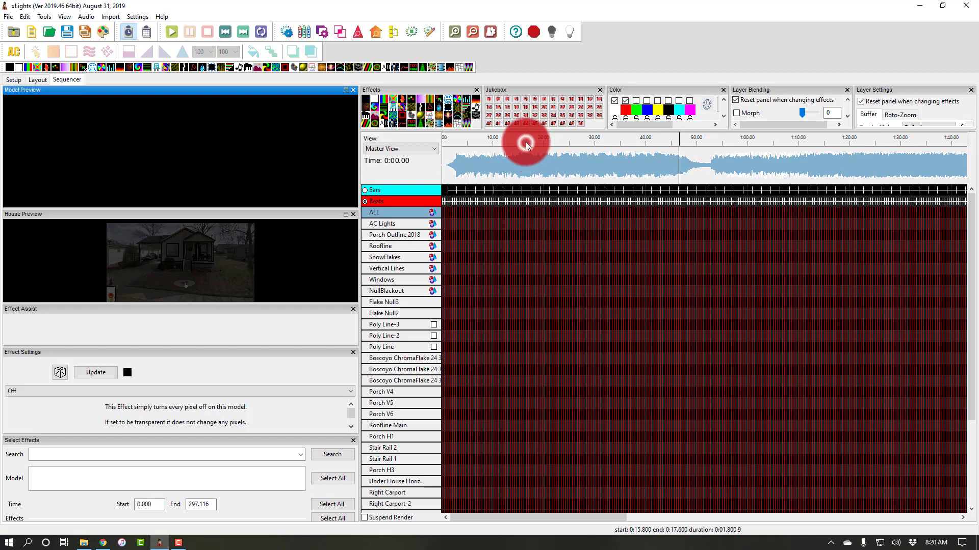
# Play the music from around 0:17 and mark out the ALL row from about 0:16 back to the song's start
pyautogui.click(525, 142)
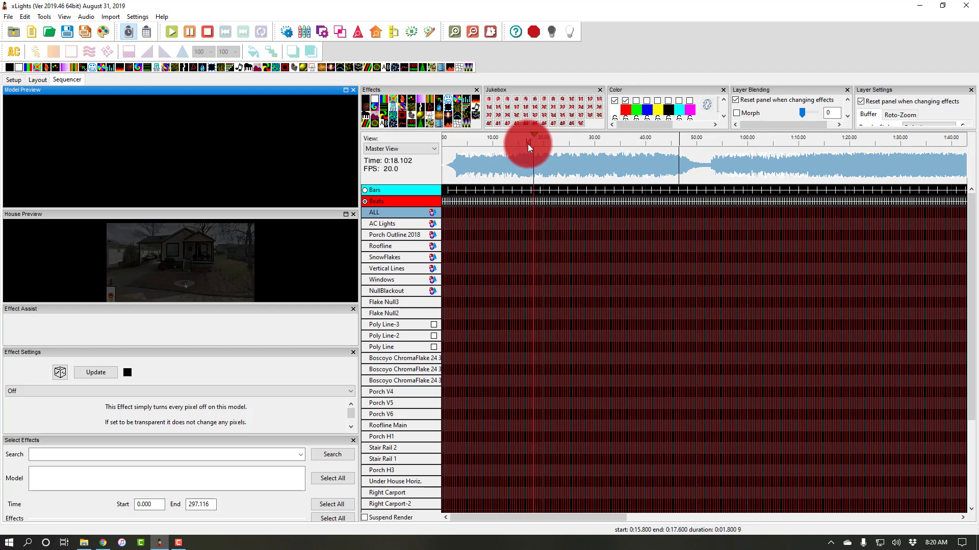
pyautogui.click(528, 144)
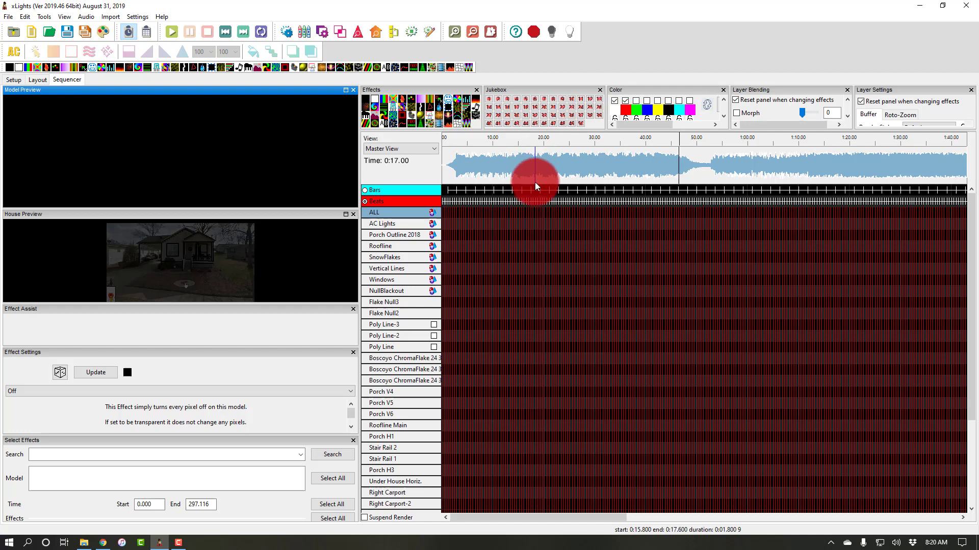
pyautogui.click(524, 210)
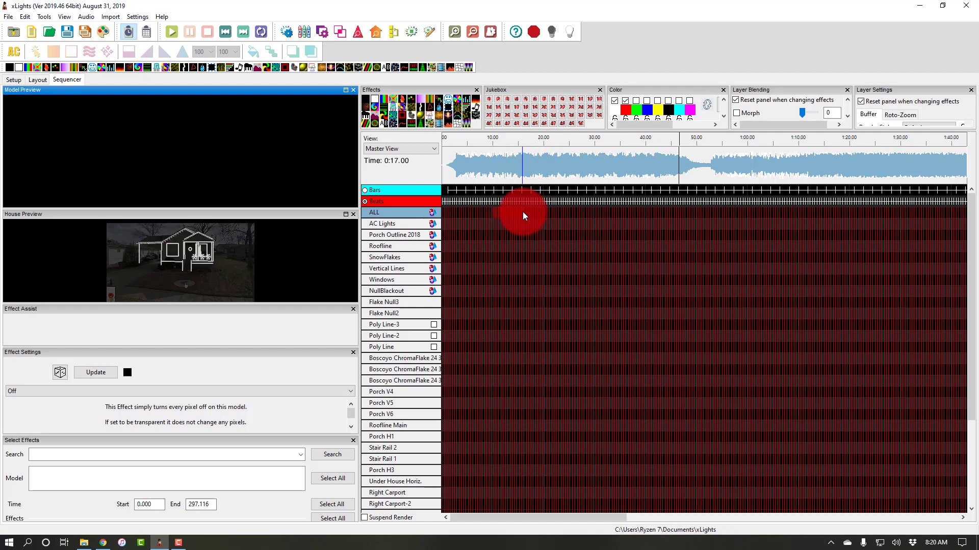
pyautogui.moveTo(522, 212); pyautogui.dragTo(436, 212)
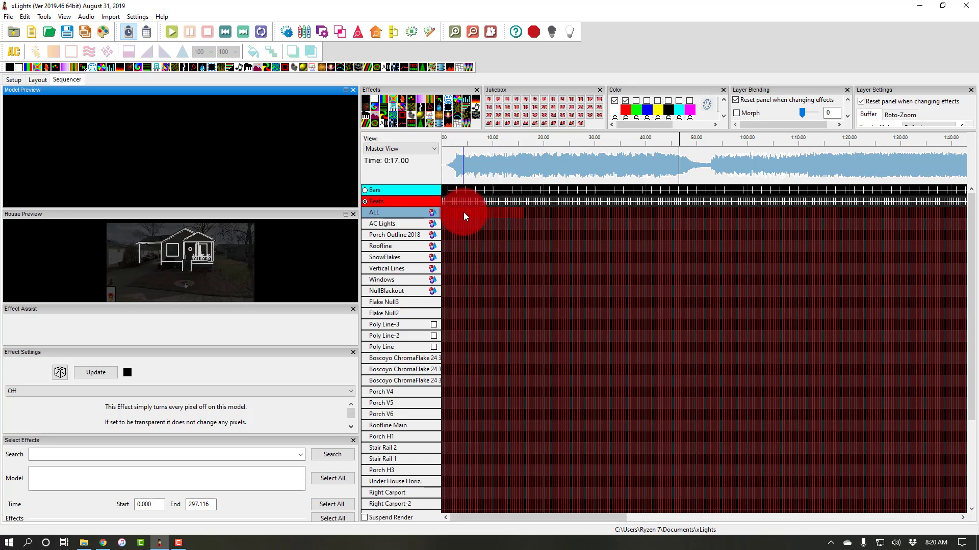
pyautogui.scroll(4, 464, 216)
pyautogui.scroll(-5, 486, 225)
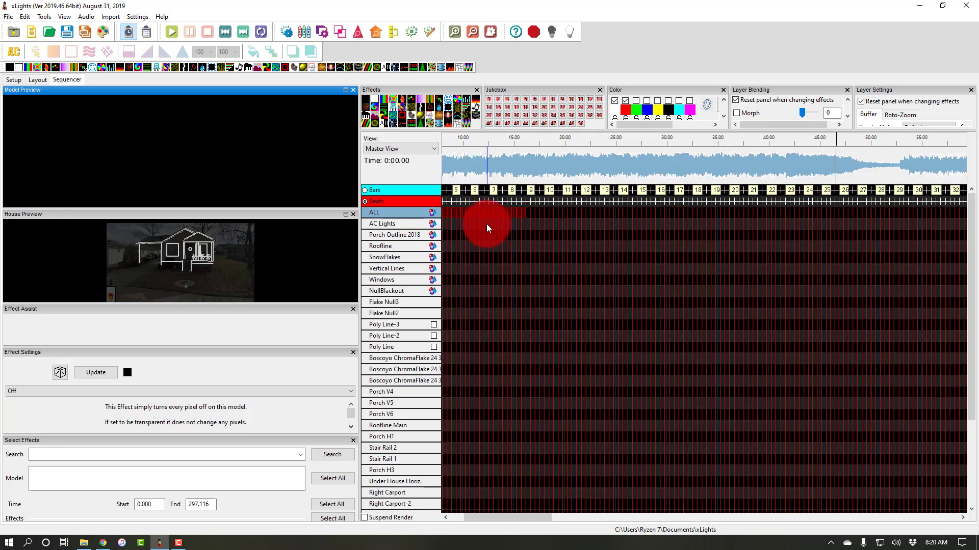
pyautogui.scroll(-3, 486, 225)
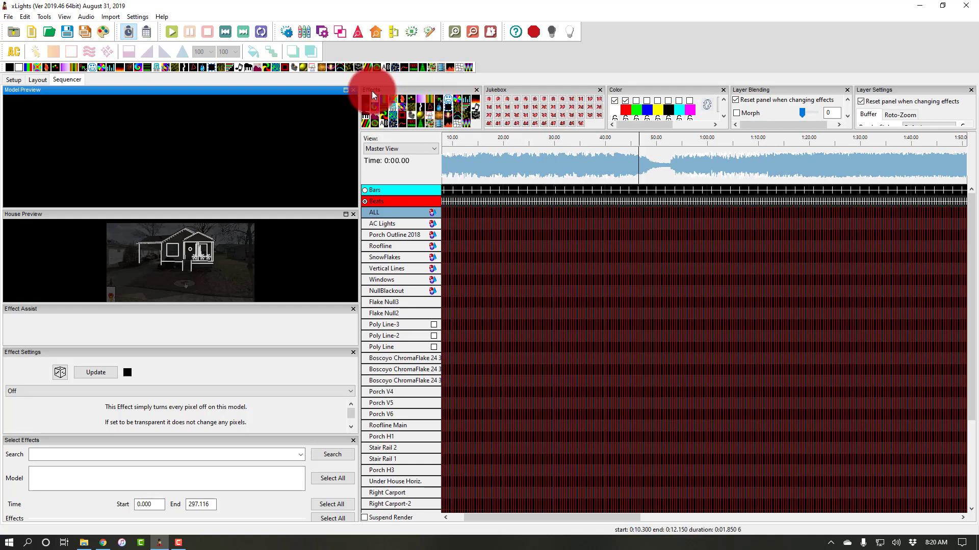
# Add an On effect to the ALL row and stretch it to span 0:00 to 0:08.5
pyautogui.moveTo(394, 124); pyautogui.dragTo(445, 214)
pyautogui.scroll(3, 445, 213)
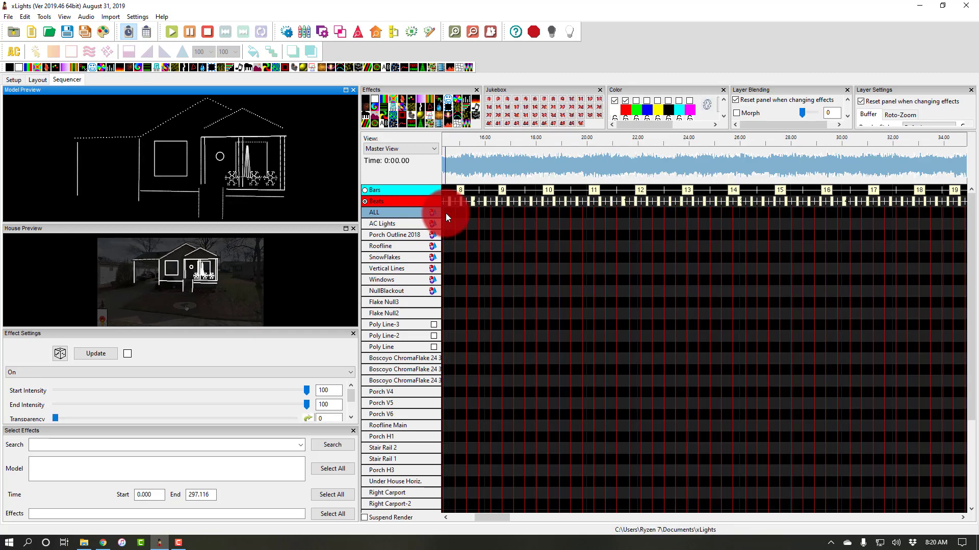
pyautogui.hscroll(-2, 449, 213)
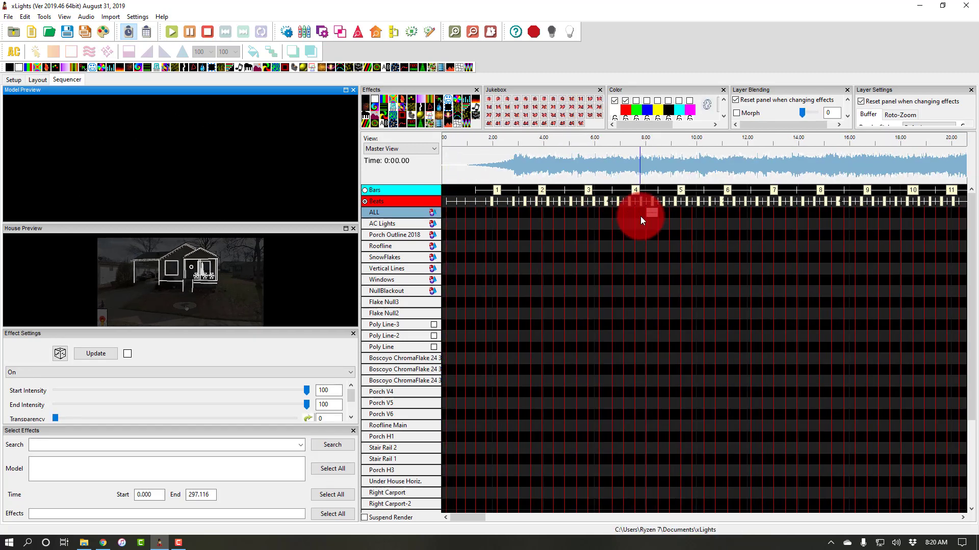
pyautogui.moveTo(647, 214); pyautogui.dragTo(407, 207)
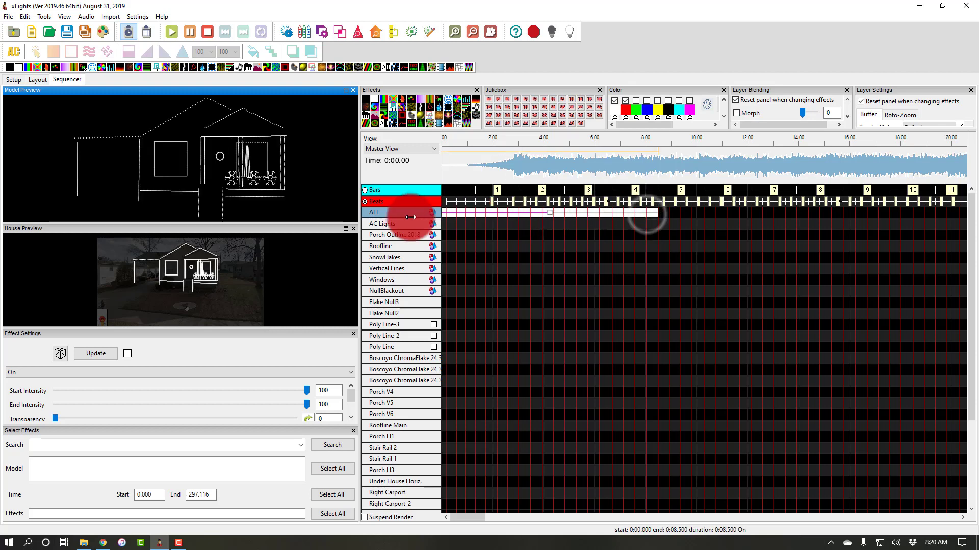
# Extend the end of the ALL row's On effect to 0:16.7 and pull it back to 0:14.4
pyautogui.scroll(-3, 655, 214)
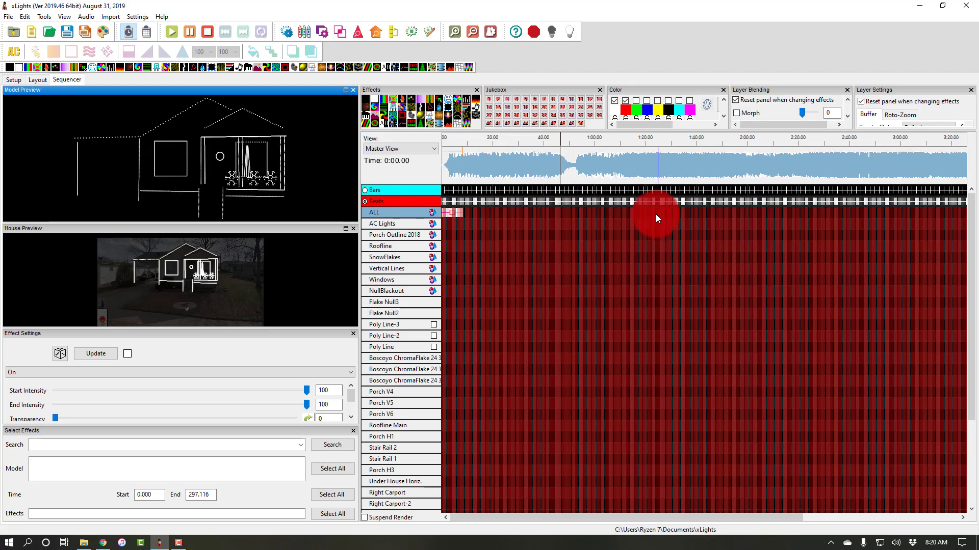
pyautogui.moveTo(461, 212); pyautogui.dragTo(484, 212)
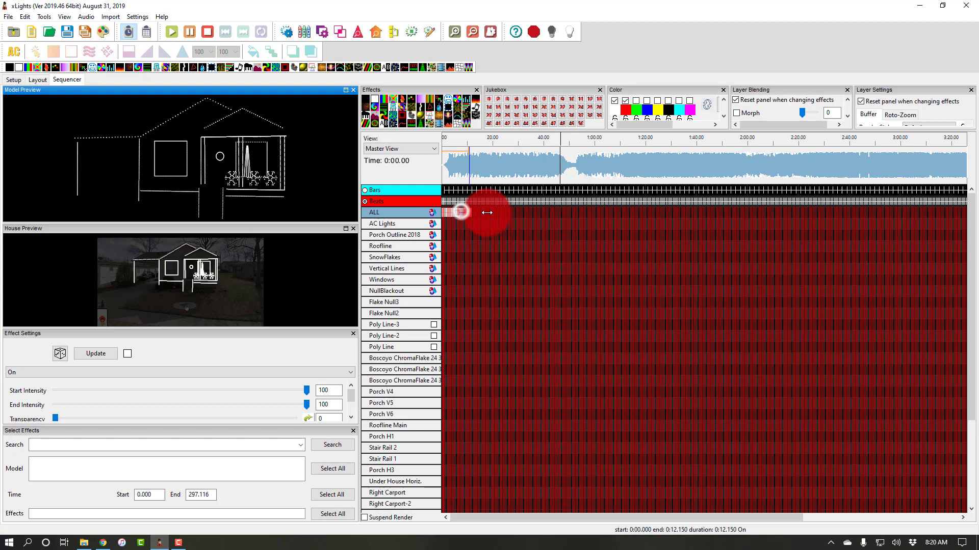
pyautogui.click(447, 149)
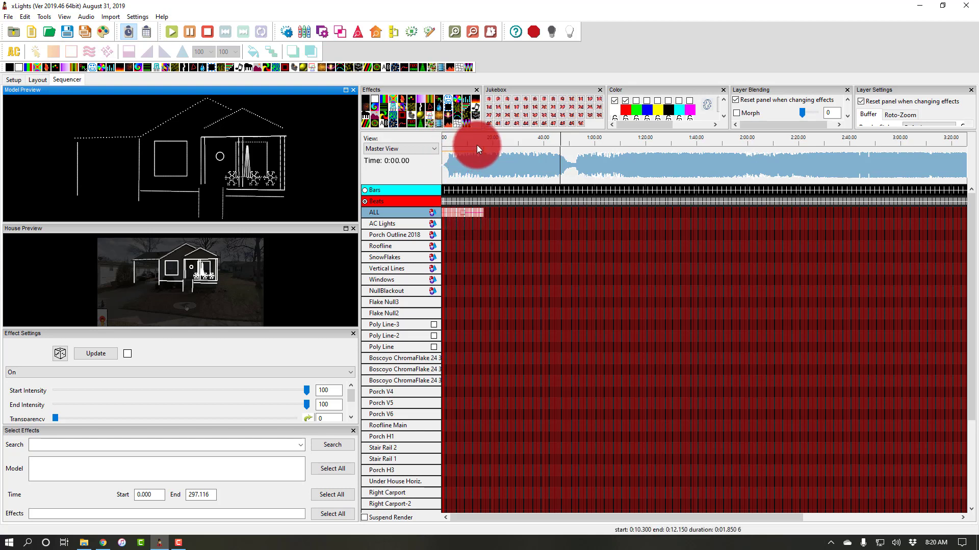
pyautogui.click(483, 212)
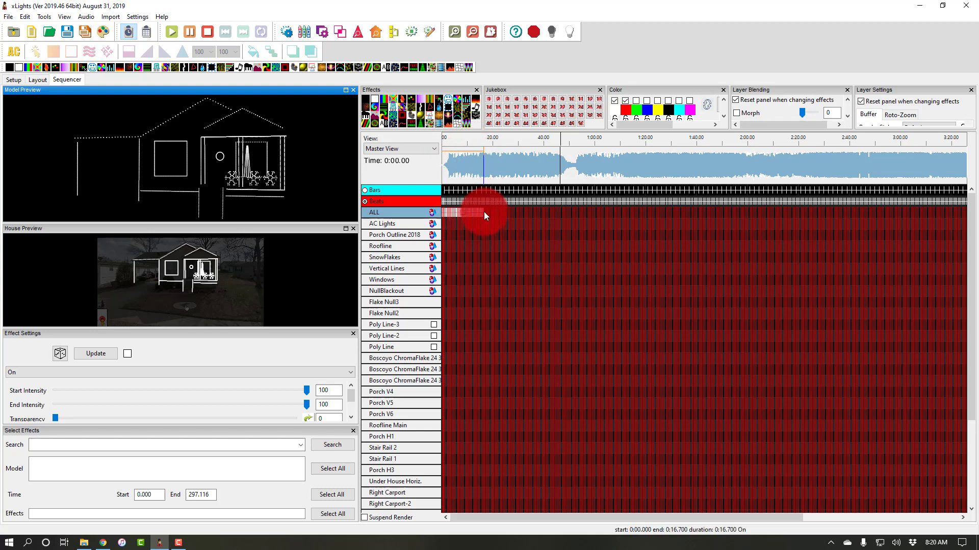
pyautogui.moveTo(483, 212); pyautogui.dragTo(478, 212)
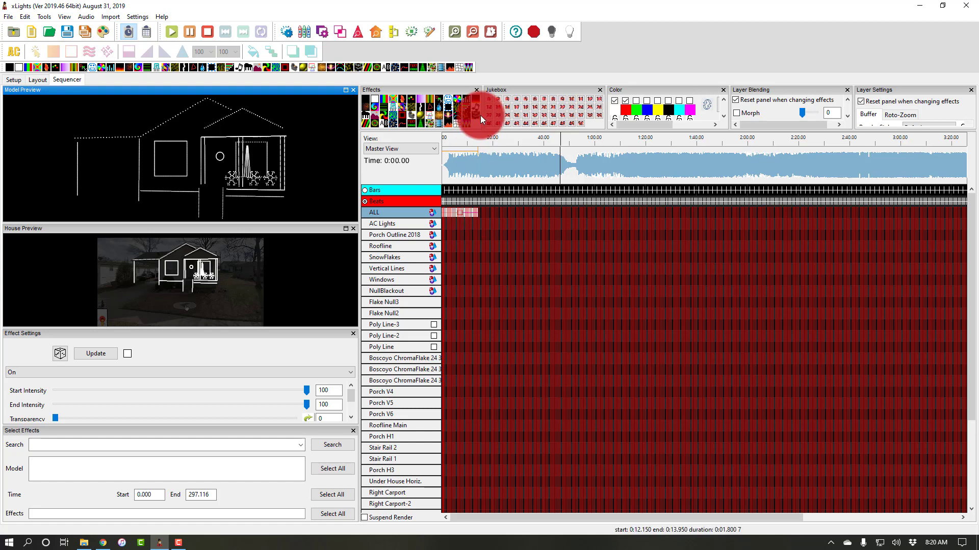
# Play the song across the end of the On effect and inspect that spot on the ALL row
pyautogui.click(470, 144)
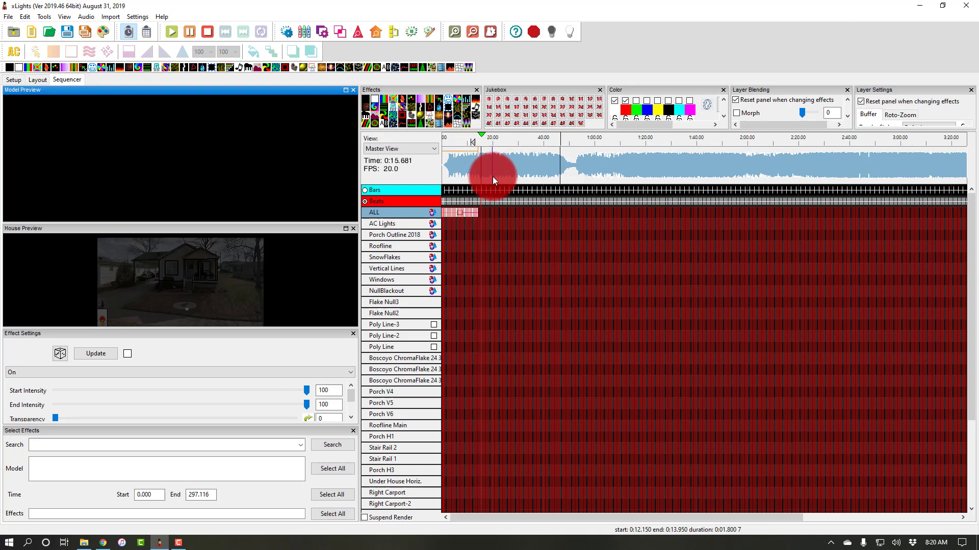
pyautogui.click(485, 214)
pyautogui.scroll(3, 484, 211)
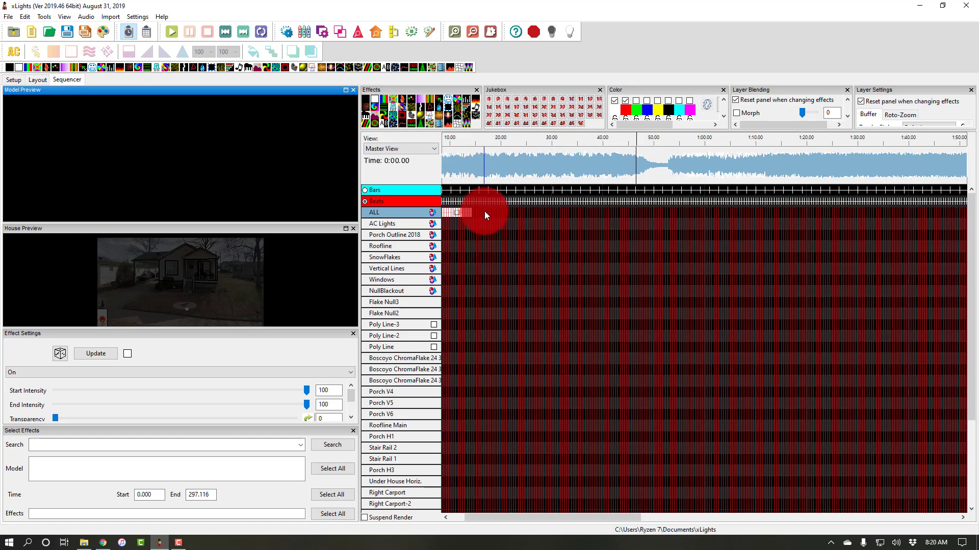
pyautogui.click(460, 212)
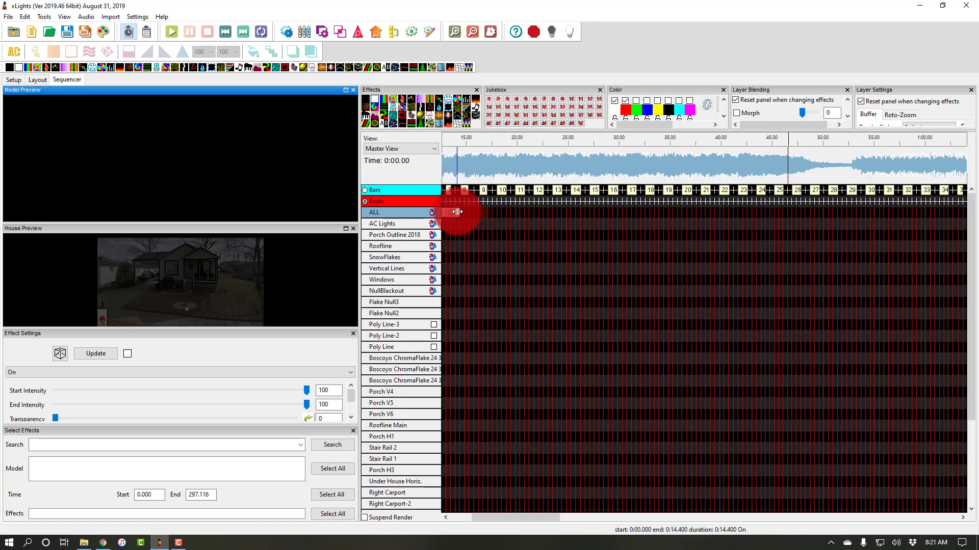
# Extend the ALL row's On effect to 0:25.75 and play the song from several points between about 0:15 and 0:23
pyautogui.moveTo(457, 211); pyautogui.dragTo(575, 213)
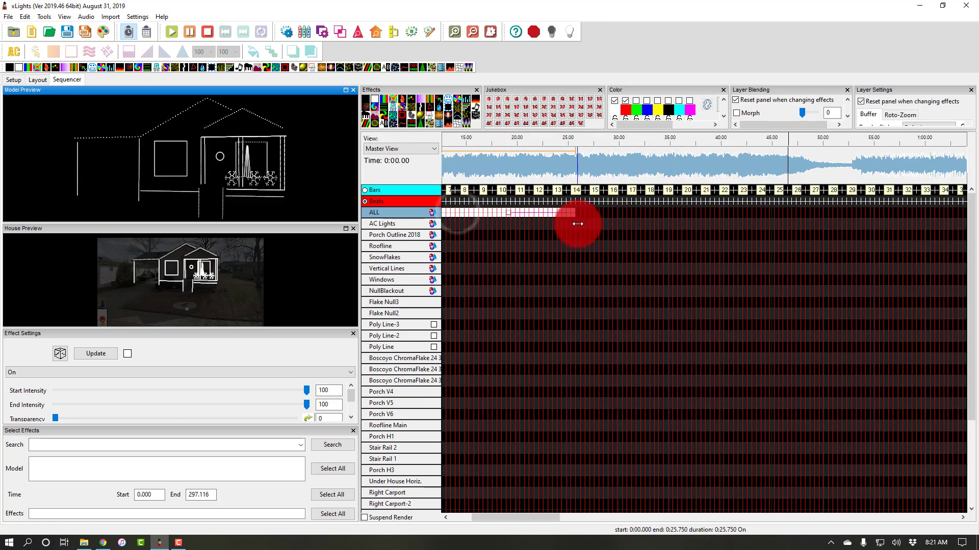
pyautogui.click(542, 136)
pyautogui.click(495, 138)
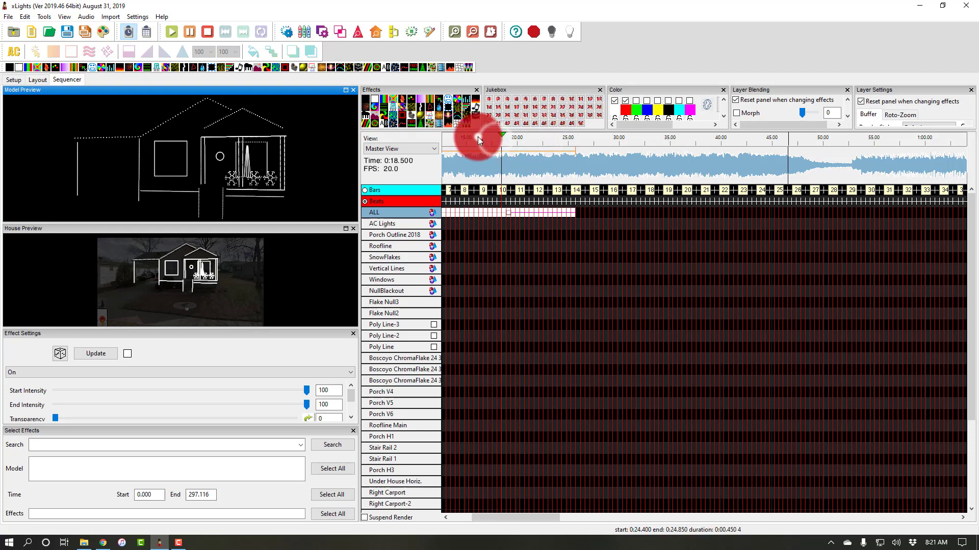
pyautogui.moveTo(478, 136); pyautogui.dragTo(464, 141)
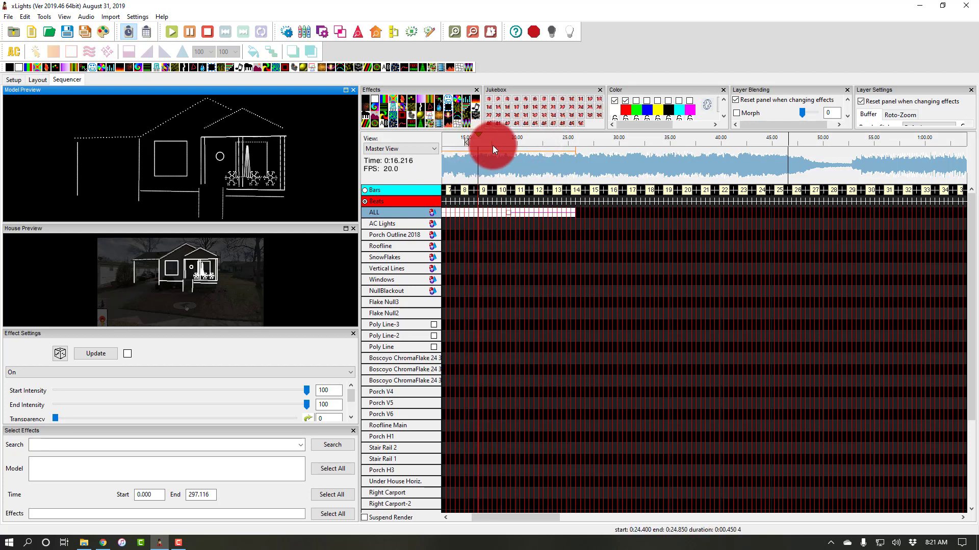
# Shorten the ALL row's On effect to end at 0:17.6 and replay the music from about 0:15 to check the cutoff
pyautogui.click(571, 214)
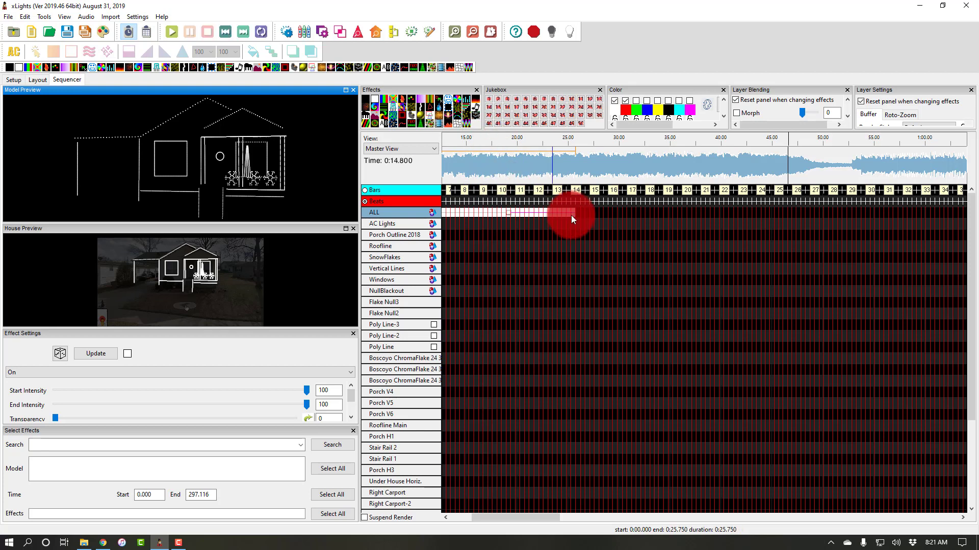
pyautogui.moveTo(572, 213); pyautogui.dragTo(498, 216)
pyautogui.click(478, 135)
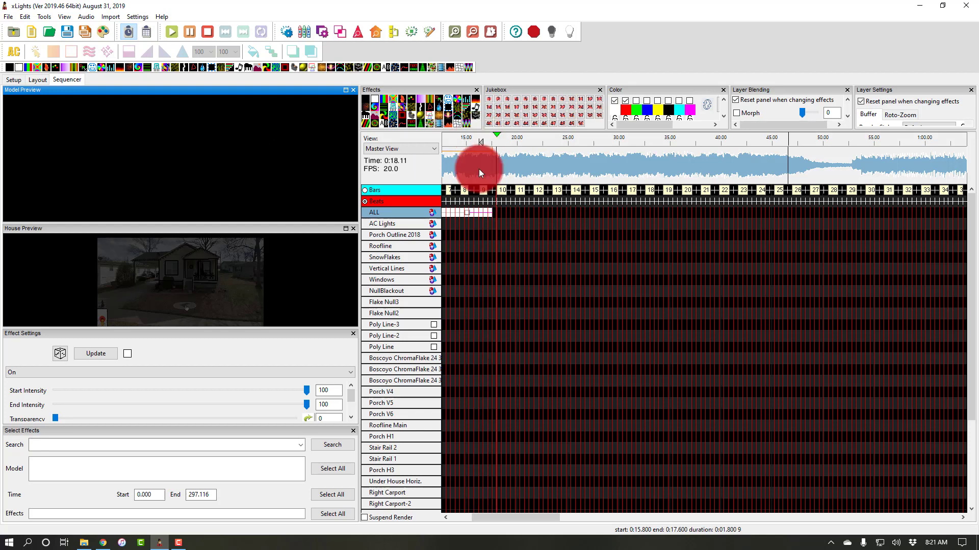
pyautogui.click(482, 212)
pyautogui.click(467, 136)
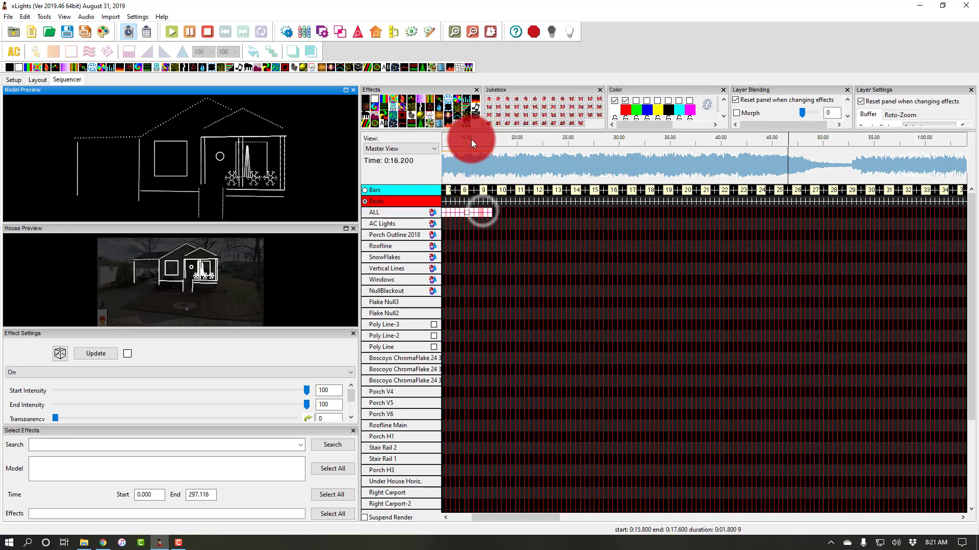
pyautogui.click(466, 213)
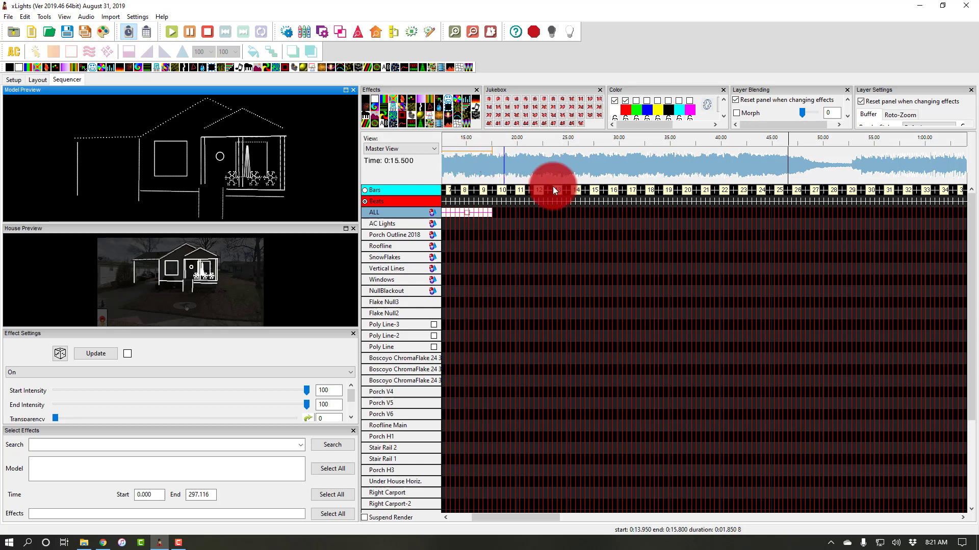
# Play the song from the beginning and again from about 0:02.6 to watch the On effect in the previews
pyautogui.scroll(-2, 607, 215)
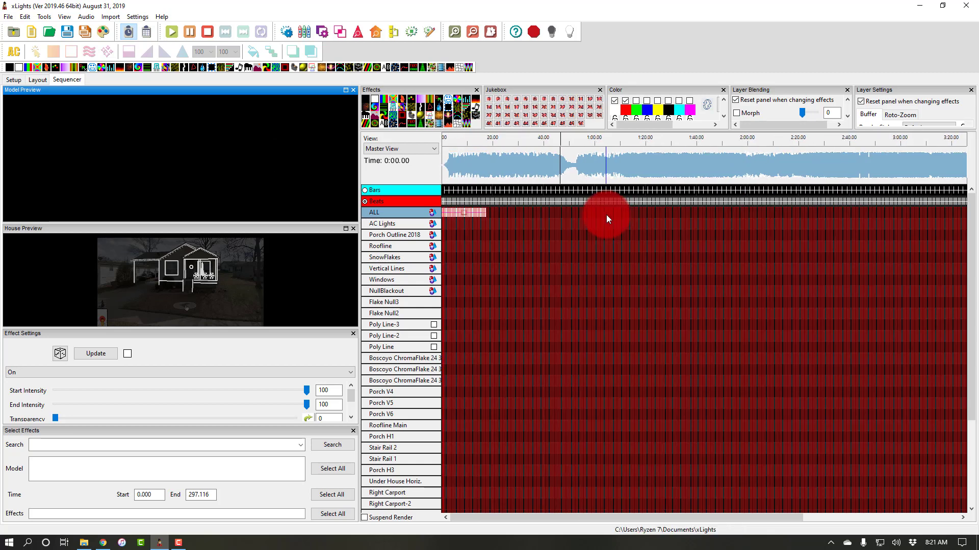
pyautogui.click(445, 142)
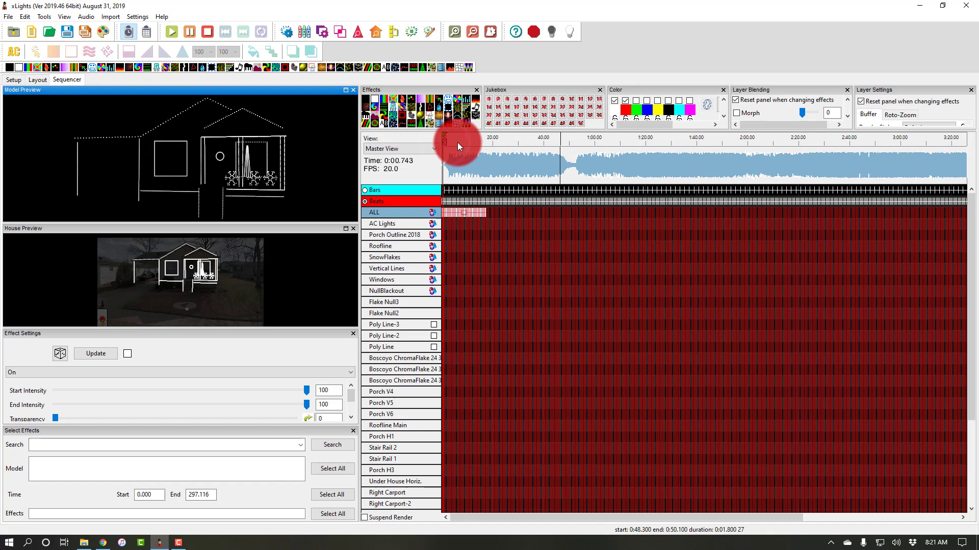
pyautogui.press('space')
pyautogui.moveTo(442, 145); pyautogui.dragTo(451, 144)
pyautogui.click(485, 216)
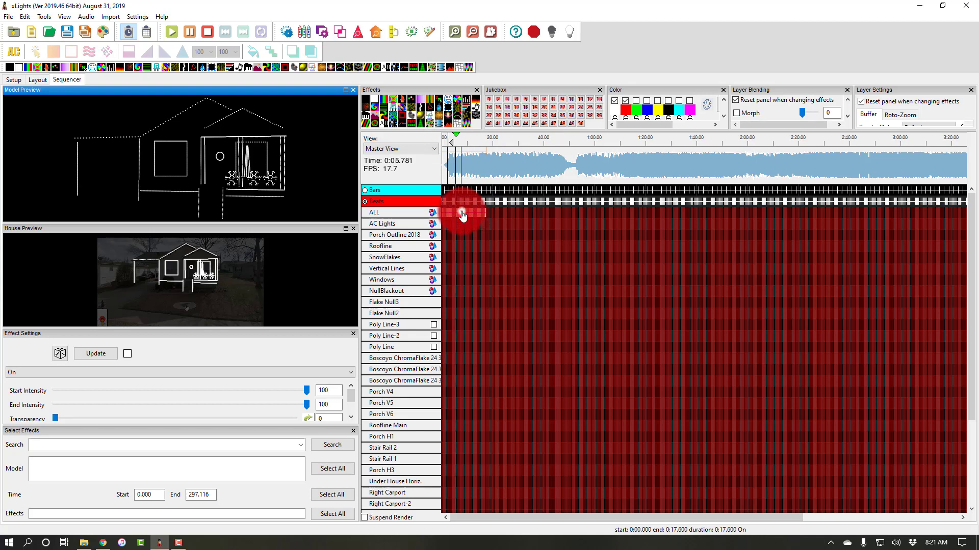
# Stop playback with the ALL row's On effect selected and disable its white color so the effect uses red
pyautogui.click(464, 213)
pyautogui.press('space')
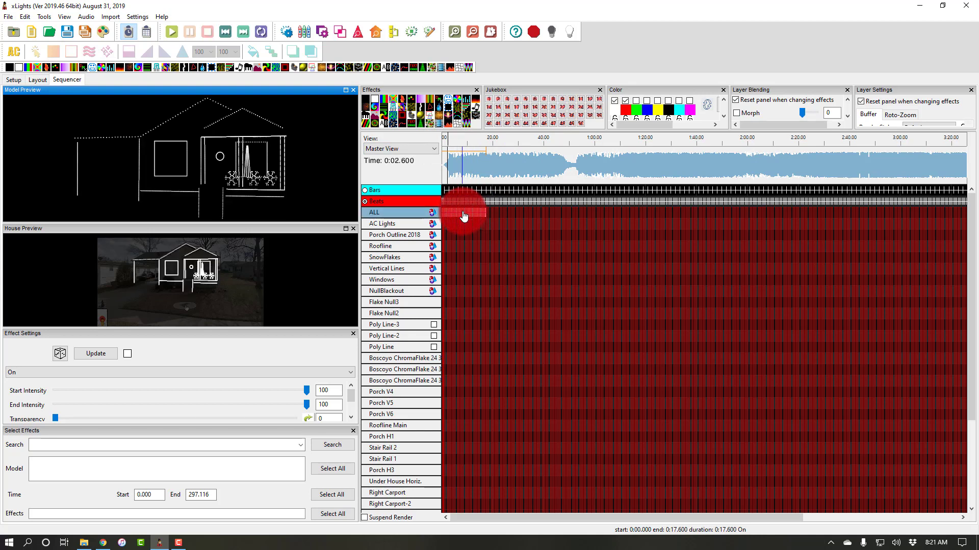
pyautogui.moveTo(506, 159); pyautogui.dragTo(528, 161)
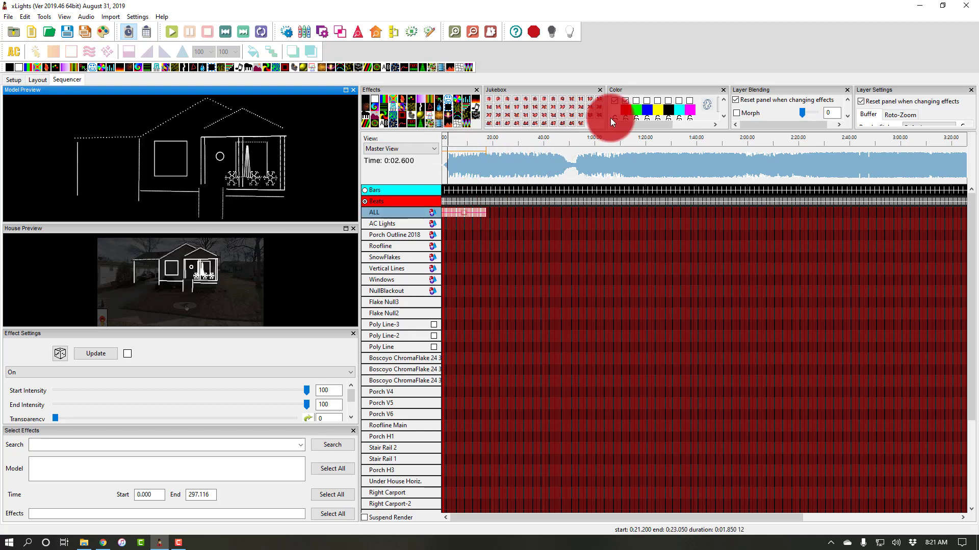
pyautogui.click(613, 100)
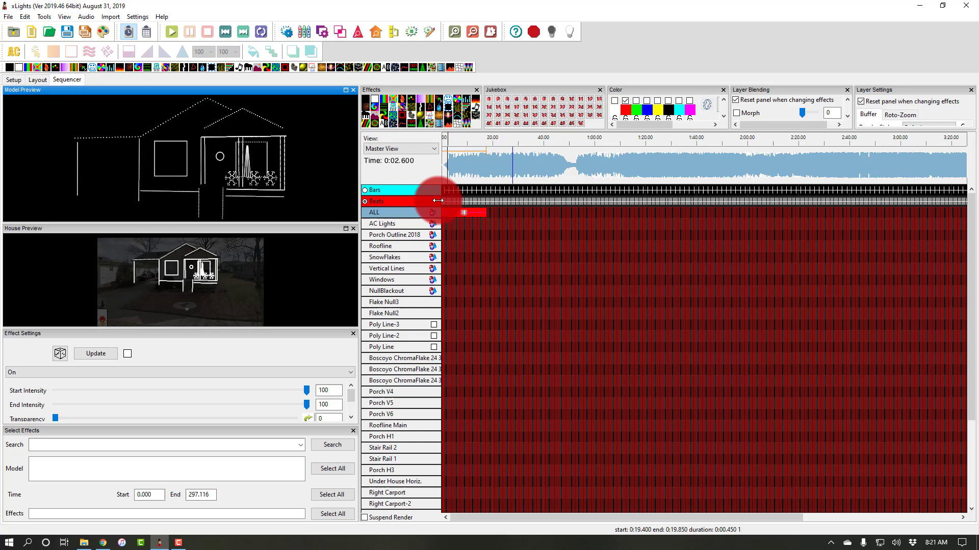
# Play the song from about 0:06 past 0:17.6 to watch the red On effect in the previews
pyautogui.click(457, 148)
pyautogui.press('space')
pyautogui.click(456, 142)
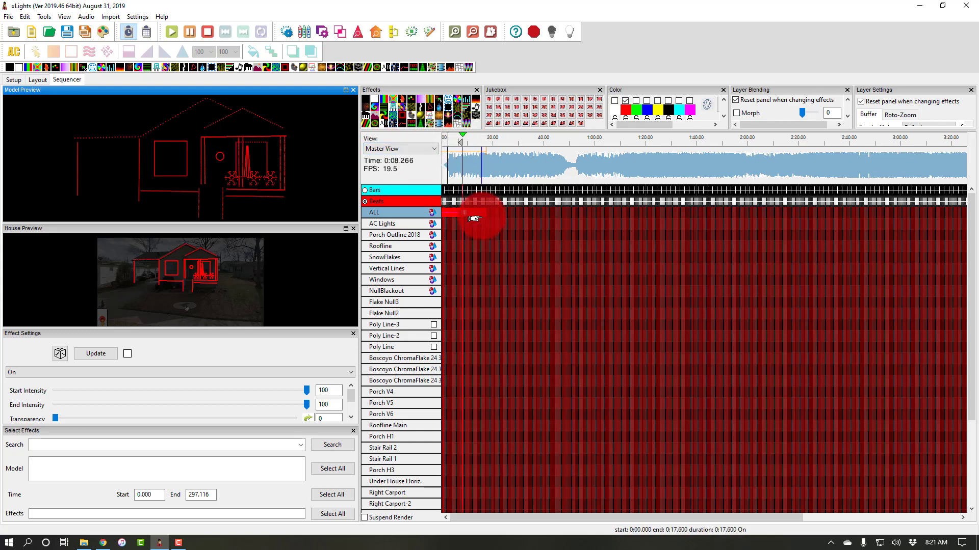
pyautogui.click(493, 211)
pyautogui.moveTo(492, 212); pyautogui.dragTo(466, 214)
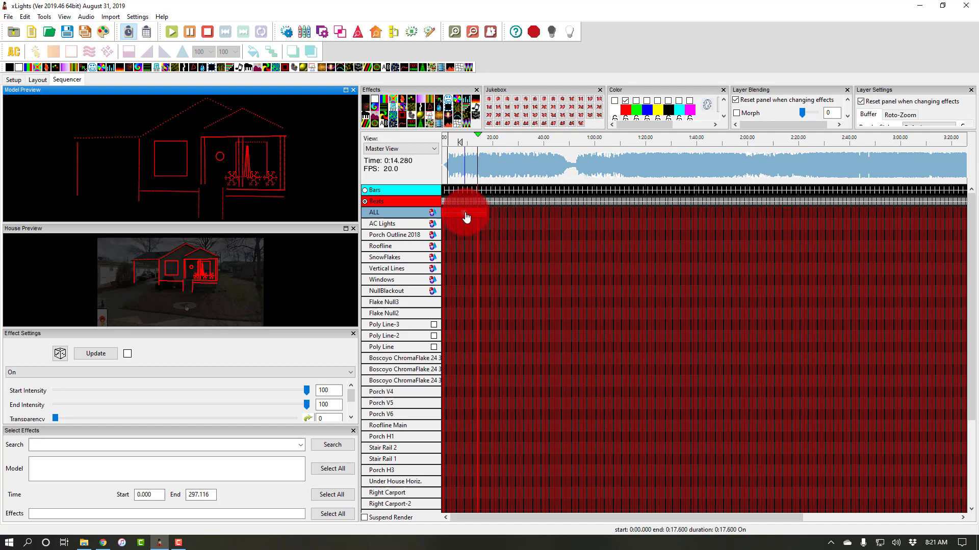
pyautogui.moveTo(466, 217); pyautogui.dragTo(466, 217)
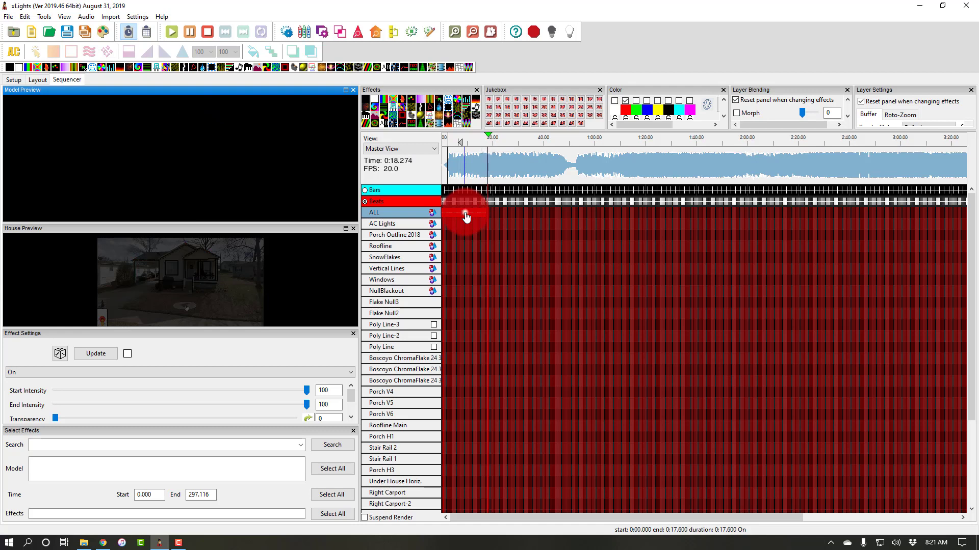
# Stop playback and extend the red On effect on the ALL row to 0:51.45
pyautogui.press('space')
pyautogui.click(465, 213)
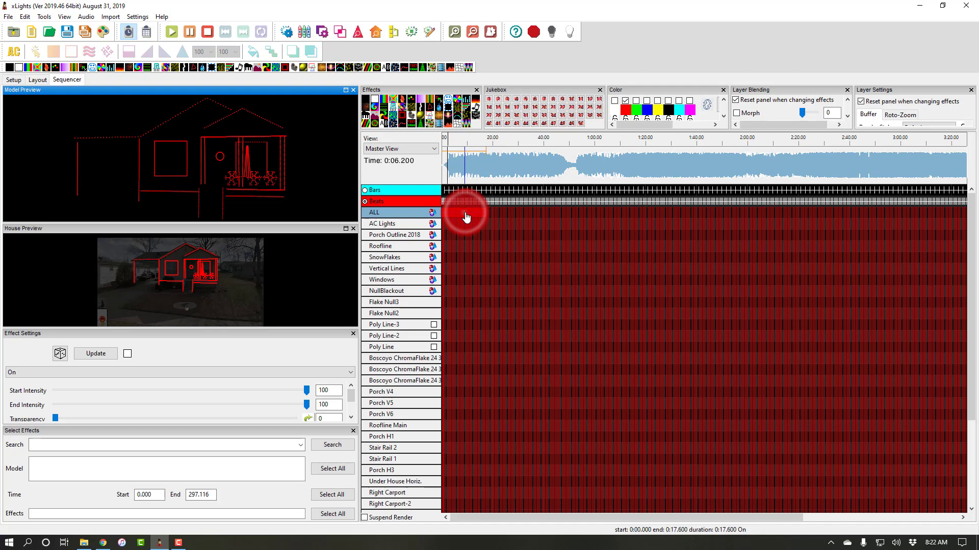
pyautogui.moveTo(466, 217)
pyautogui.mouseDown()
pyautogui.moveTo(576, 214)
pyautogui.moveTo(567, 215)
pyautogui.mouseUp()
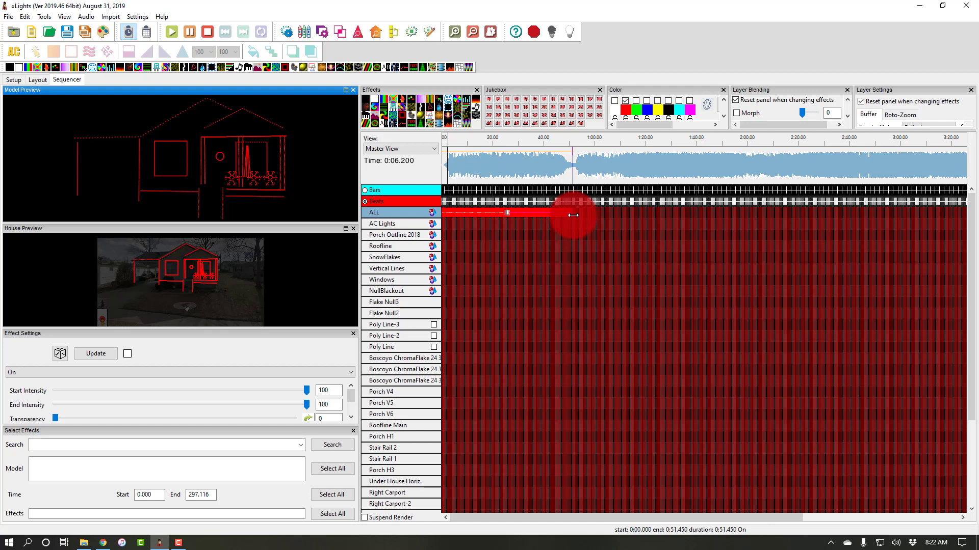
# Play the music from about 0:50 through its pause and shorten the red On effect on the ALL row to end at 0:51.00
pyautogui.click(569, 141)
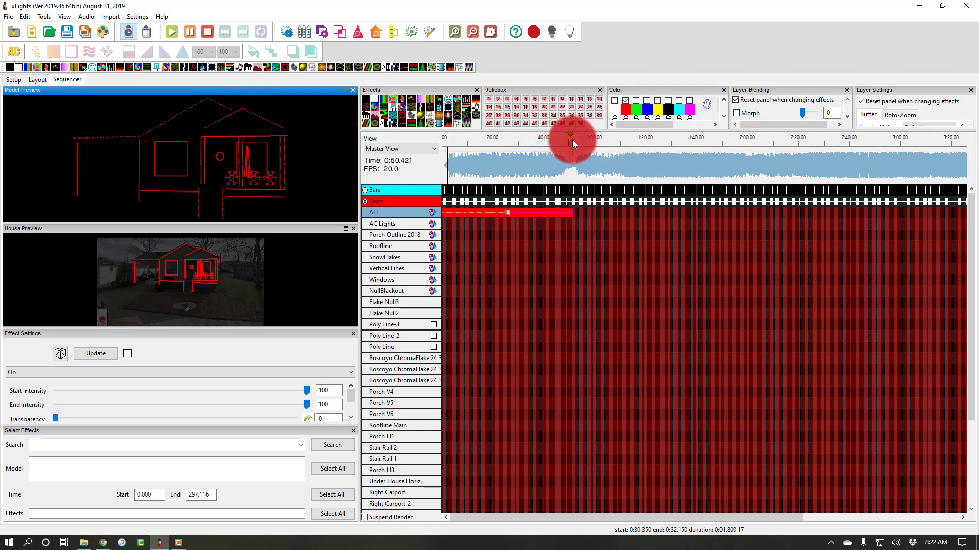
pyautogui.click(587, 188)
pyautogui.click(562, 214)
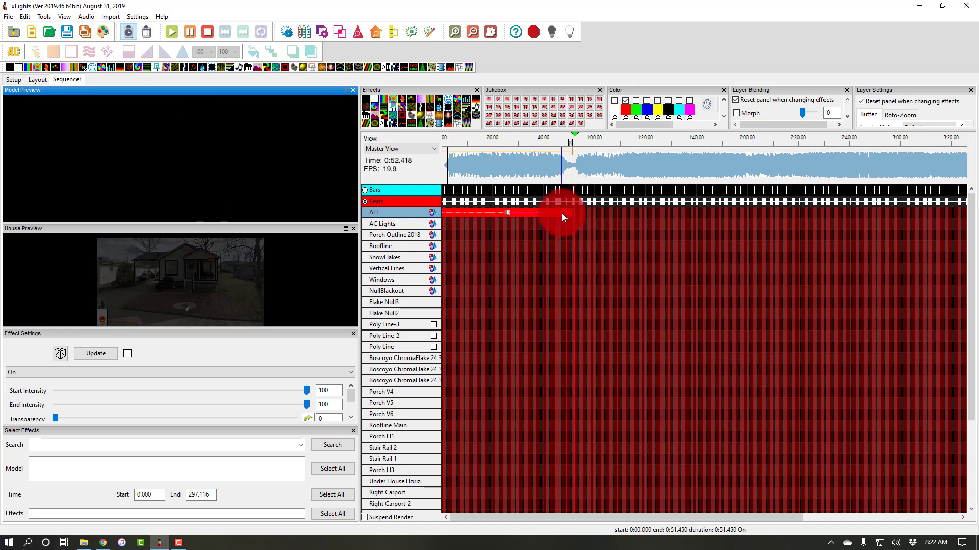
pyautogui.moveTo(572, 212); pyautogui.dragTo(569, 213)
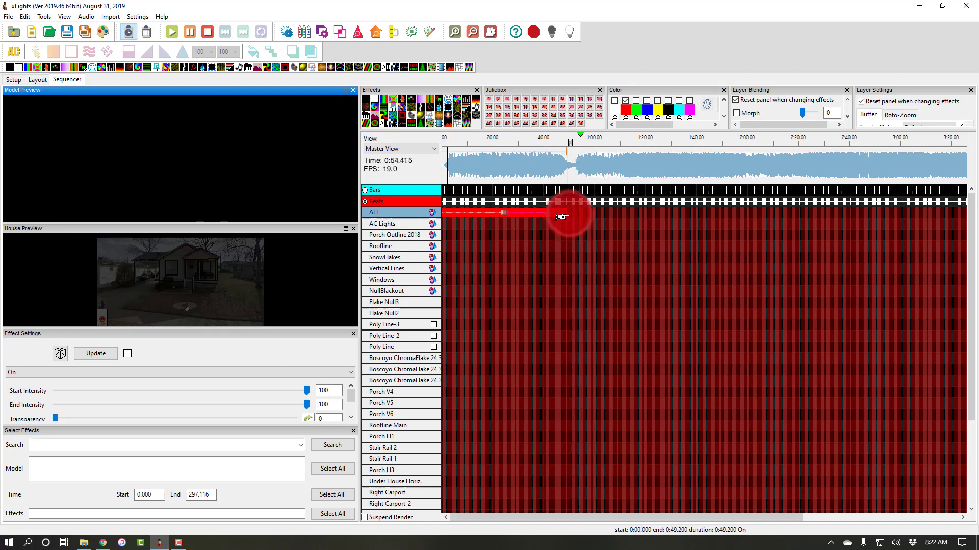
pyautogui.click(508, 213)
# Paste a copy of the red On effect after the pause on the ALL row, move its start to 0:52.95, and stop playback
pyautogui.click(517, 211)
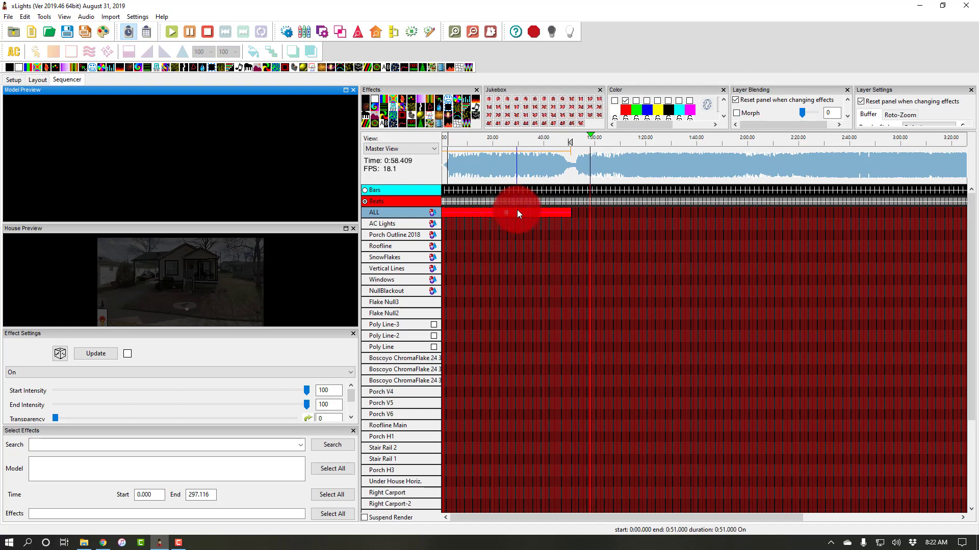
pyautogui.click(603, 224)
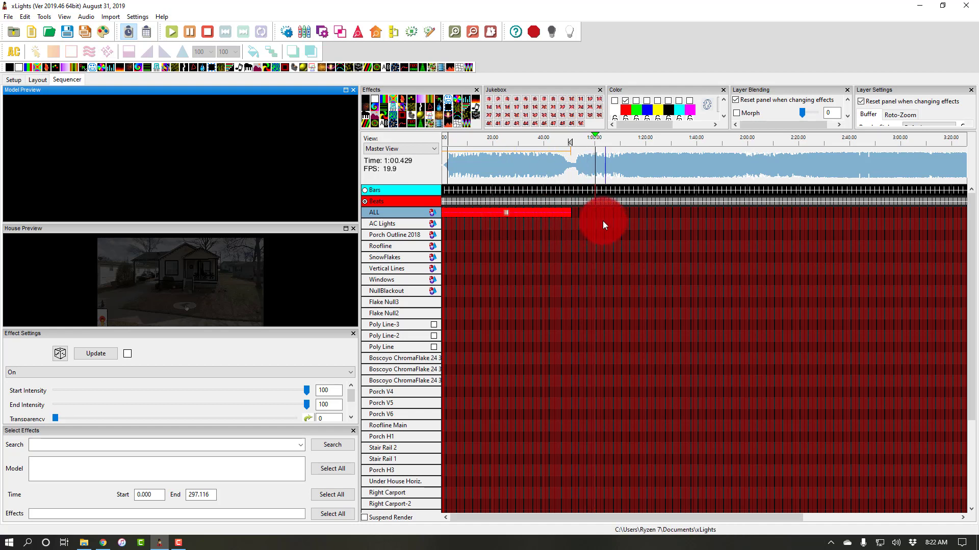
pyautogui.click(583, 217)
pyautogui.hotkey('ctrl', 'v')
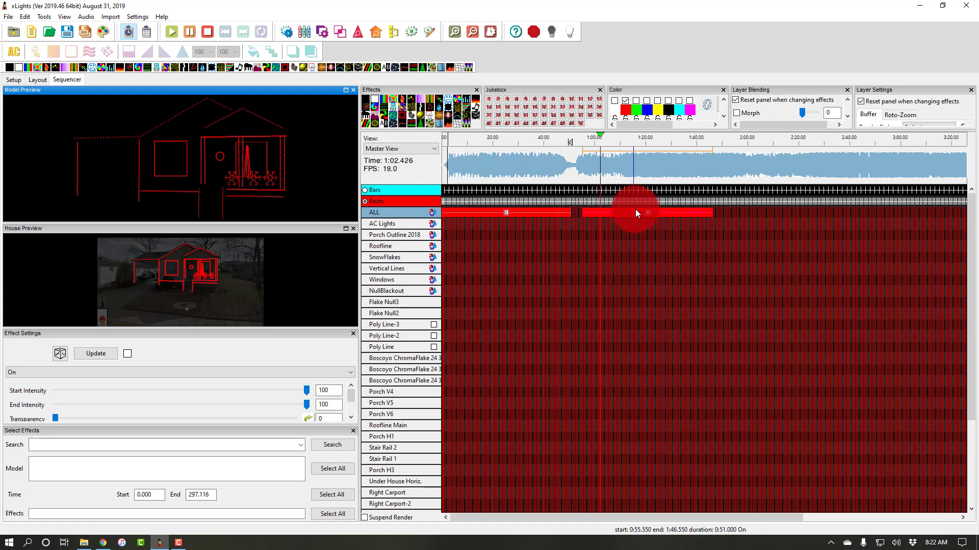
pyautogui.moveTo(653, 217); pyautogui.dragTo(643, 220)
pyautogui.press('space')
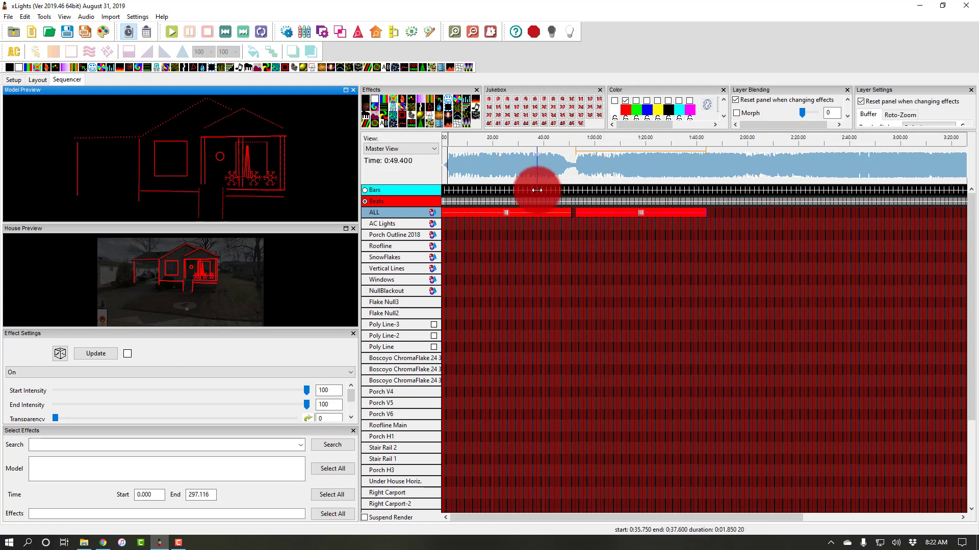
# Enlarge the effect option panels and give the first On effect on the ALL row a 2-second Fade in transition
pyautogui.click(506, 212)
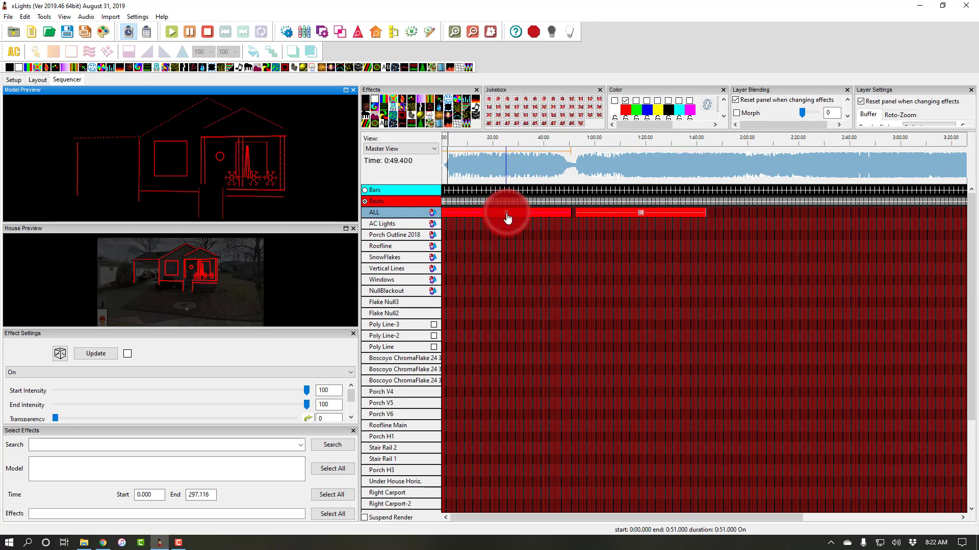
pyautogui.click(640, 149)
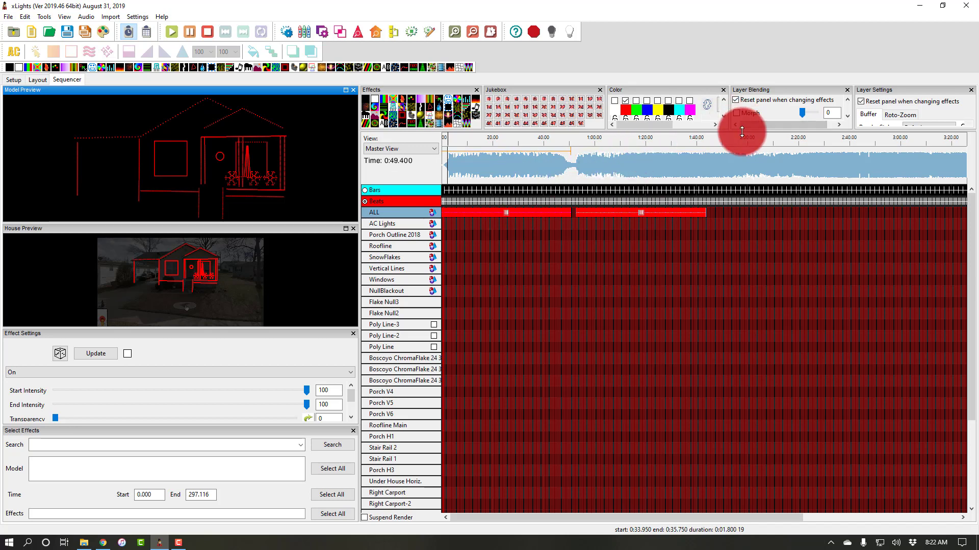
pyautogui.moveTo(741, 129); pyautogui.dragTo(735, 182)
pyautogui.scroll(-1, 766, 147)
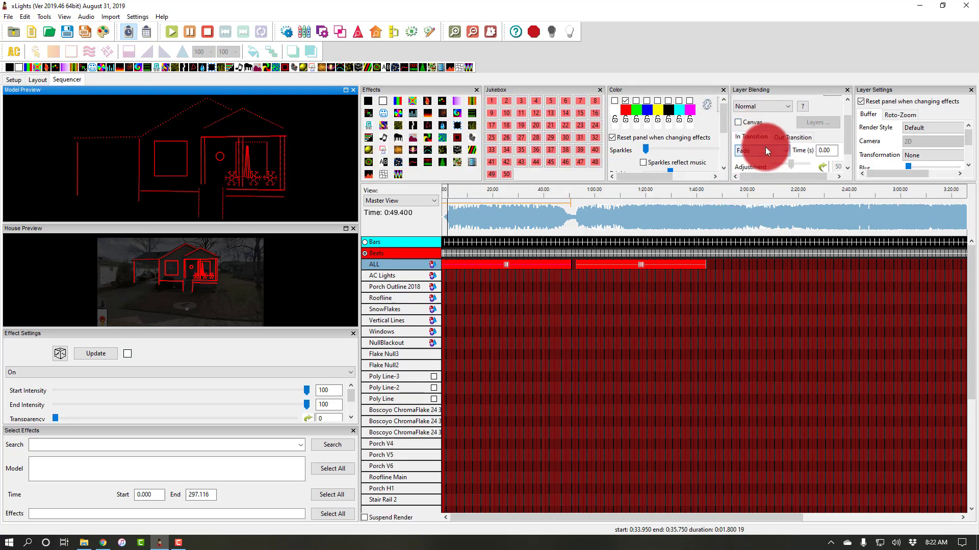
pyautogui.click(782, 137)
pyautogui.click(757, 140)
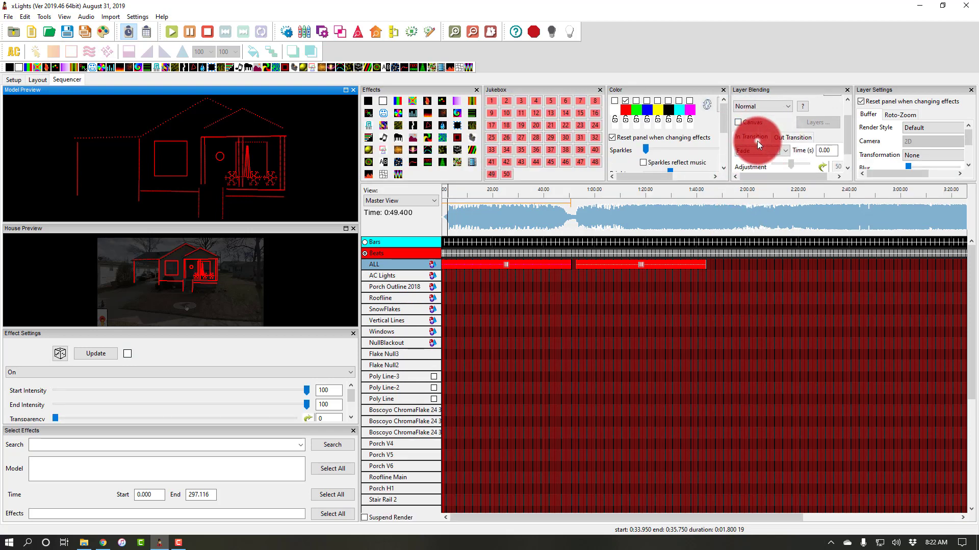
pyautogui.click(500, 266)
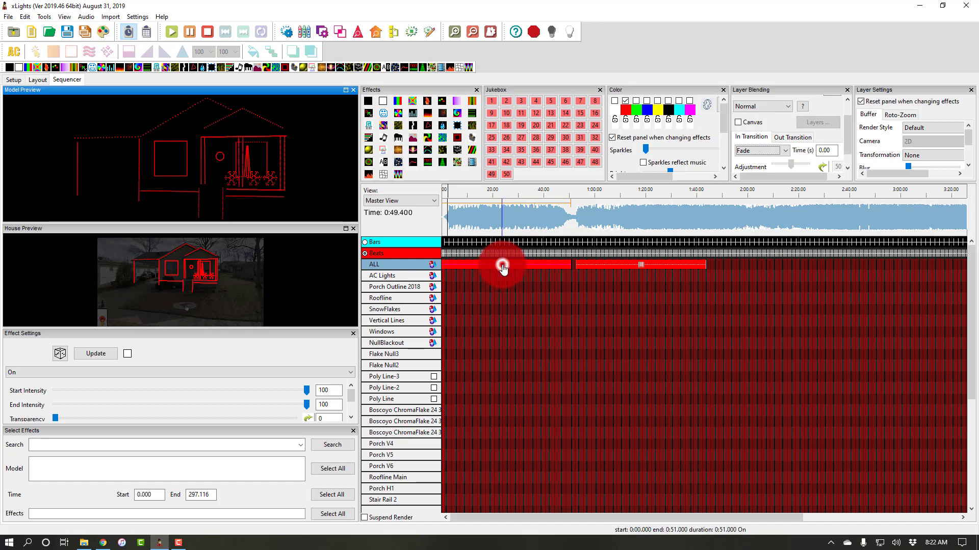
pyautogui.doubleClick(823, 150)
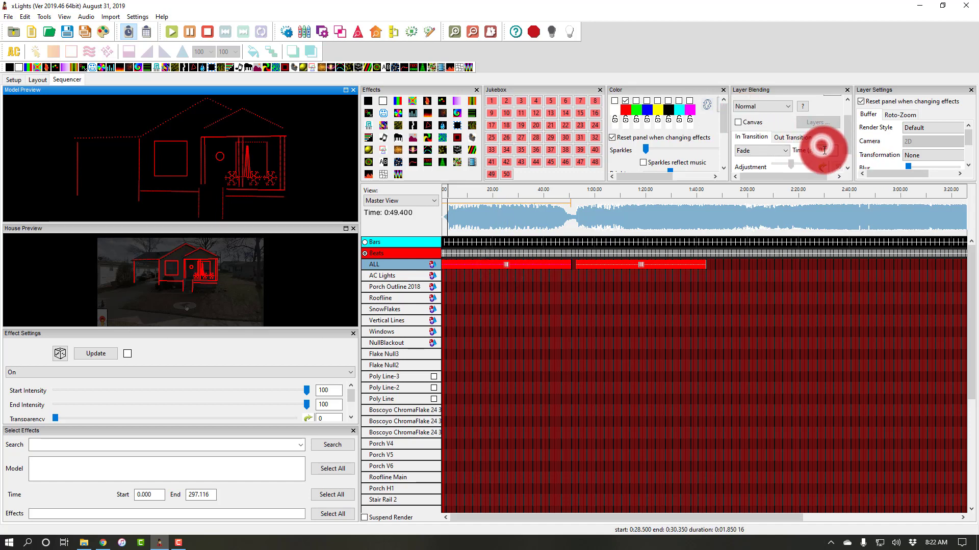
pyautogui.write('2')
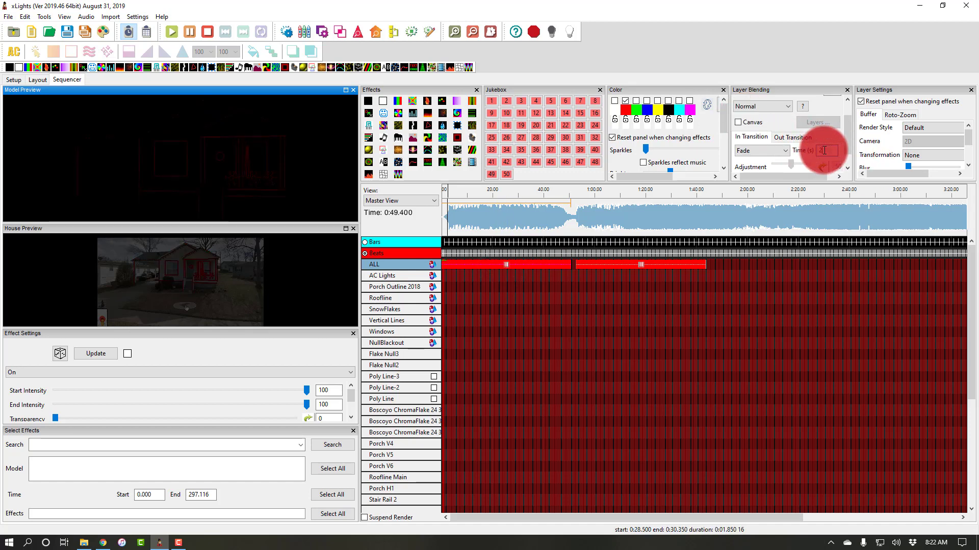
# Set the first On effect's Fade out transition to 0.5 seconds
pyautogui.click(788, 136)
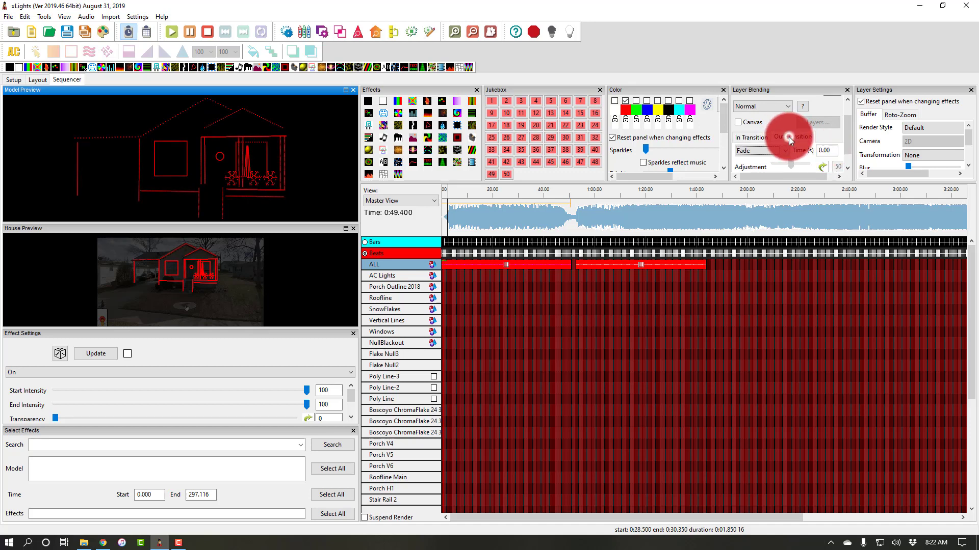
pyautogui.click(826, 150)
pyautogui.click(560, 266)
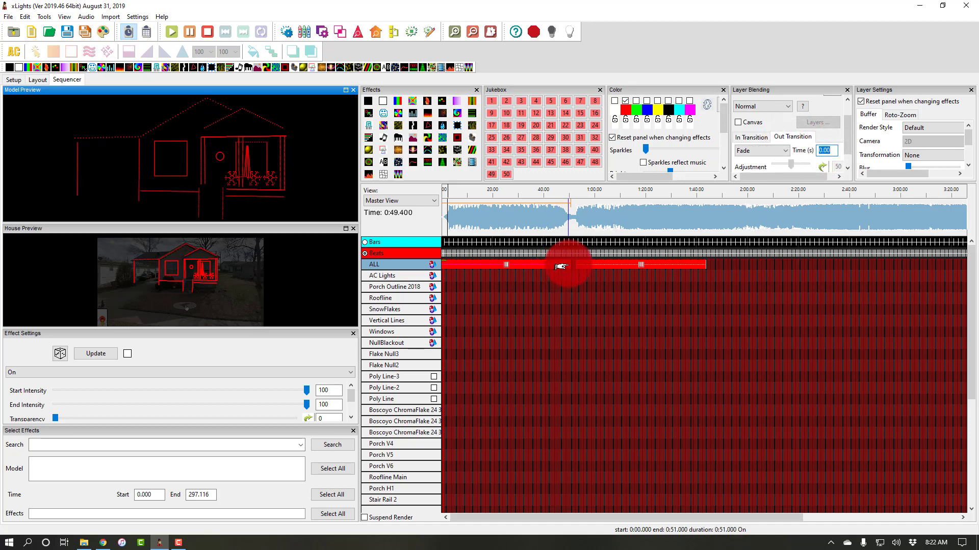
pyautogui.write('.5')
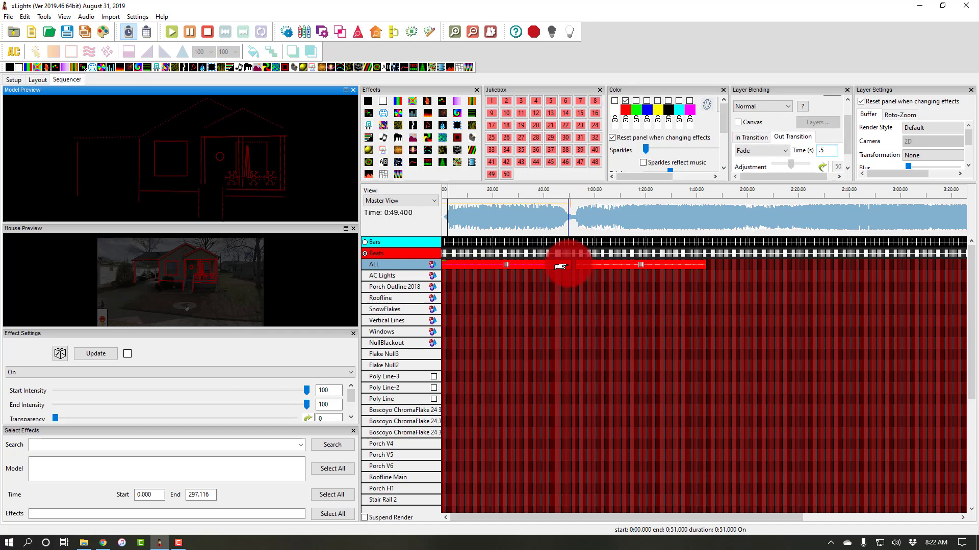
pyautogui.click(555, 287)
# Give the second On effect on the ALL row 1-second Fade out and in transitions
pyautogui.click(590, 268)
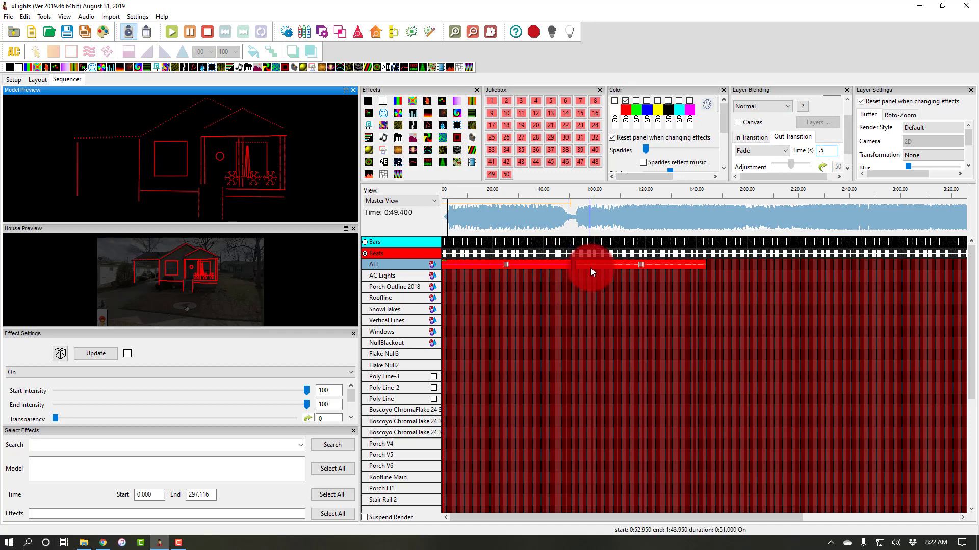
pyautogui.click(640, 265)
pyautogui.click(806, 176)
pyautogui.click(822, 147)
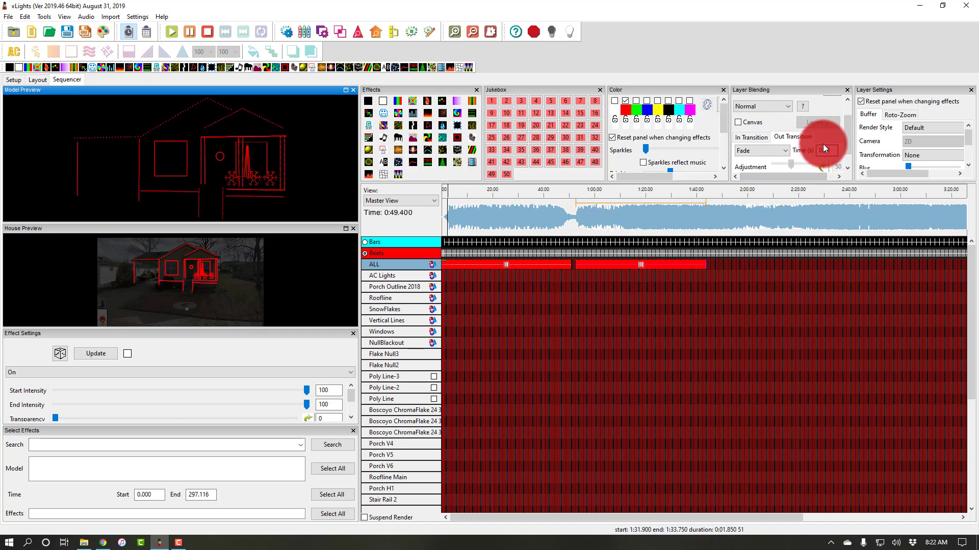
pyautogui.write('1')
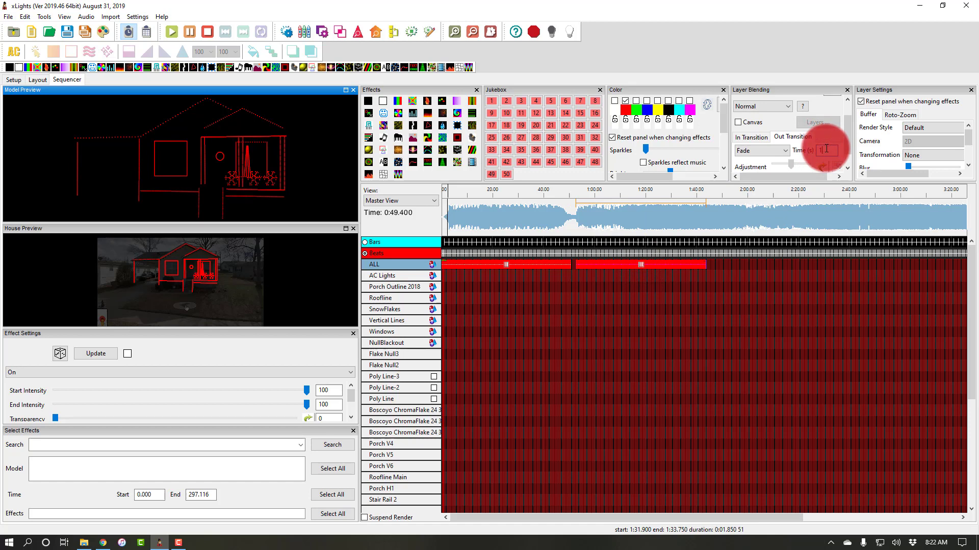
pyautogui.click(760, 138)
pyautogui.doubleClick(835, 150)
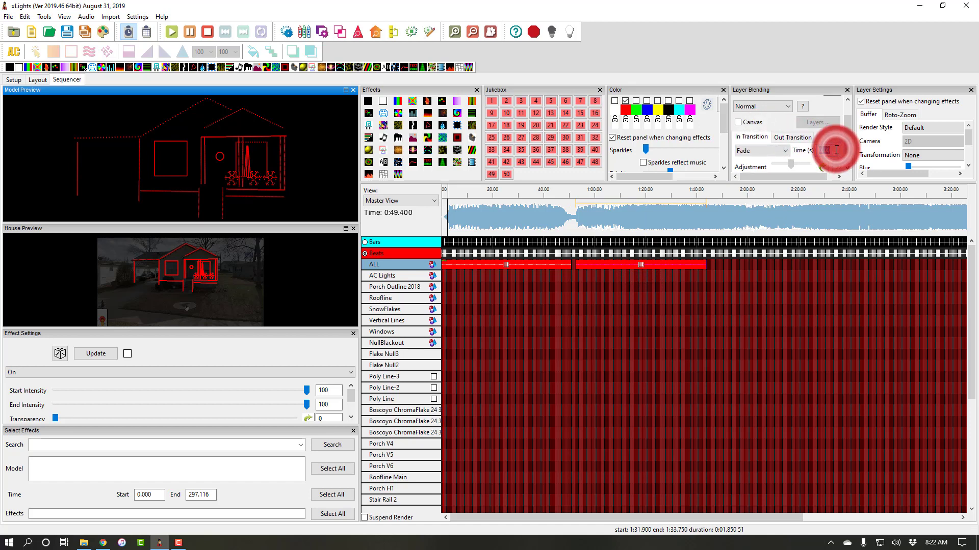
pyautogui.write('1')
pyautogui.click(682, 296)
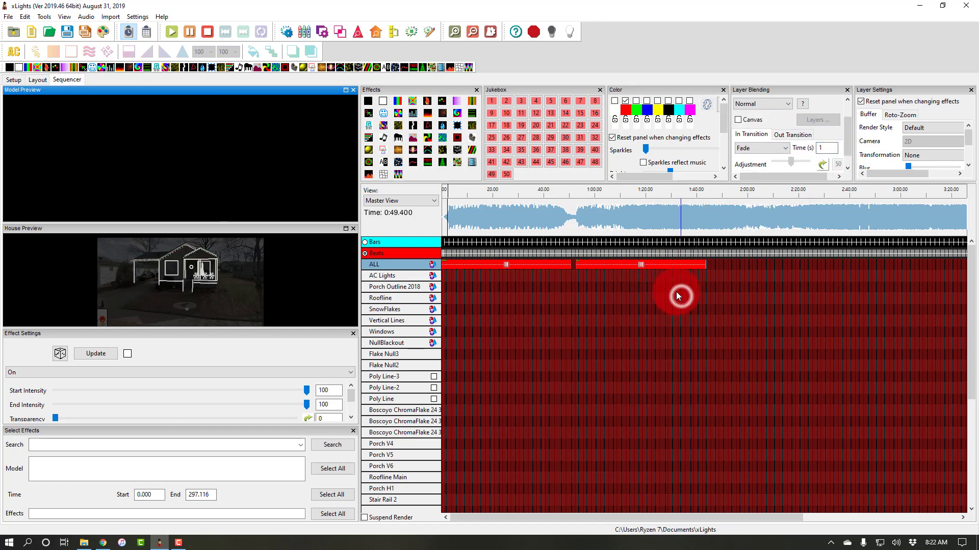
# Examine the start and end of the second On effect against the bars, beats and waveform
pyautogui.click(607, 232)
pyautogui.scroll(4, 589, 268)
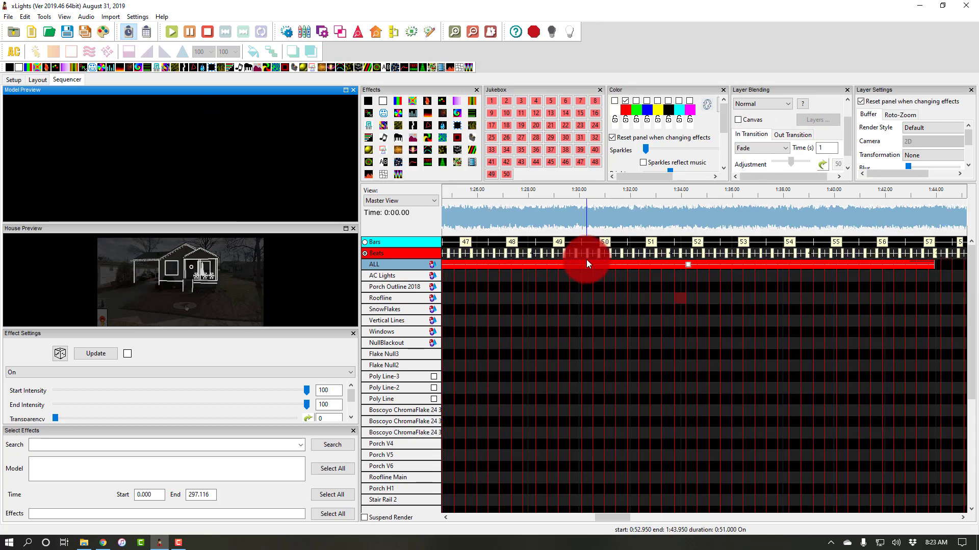
pyautogui.scroll(2, 586, 260)
pyautogui.hscroll(-5, 587, 264)
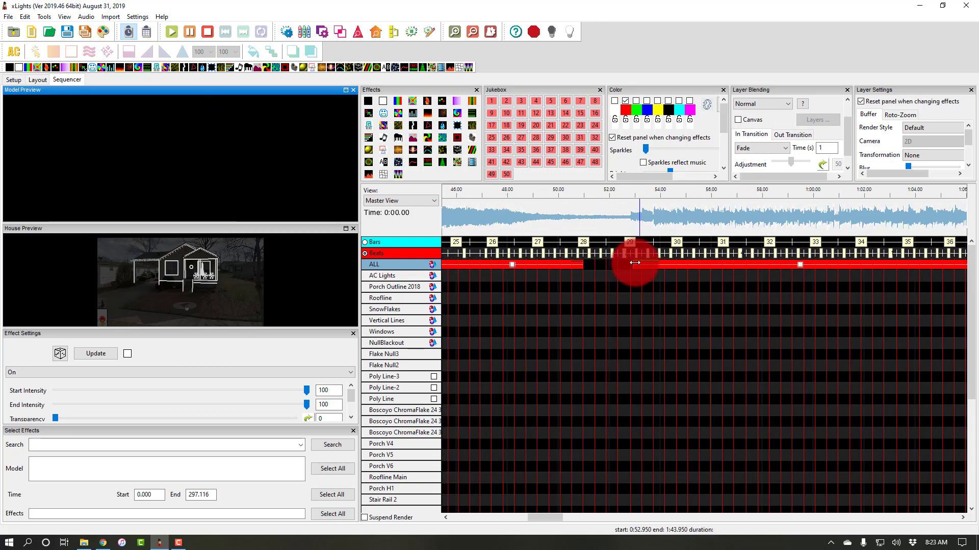
pyautogui.hscroll(7, 658, 264)
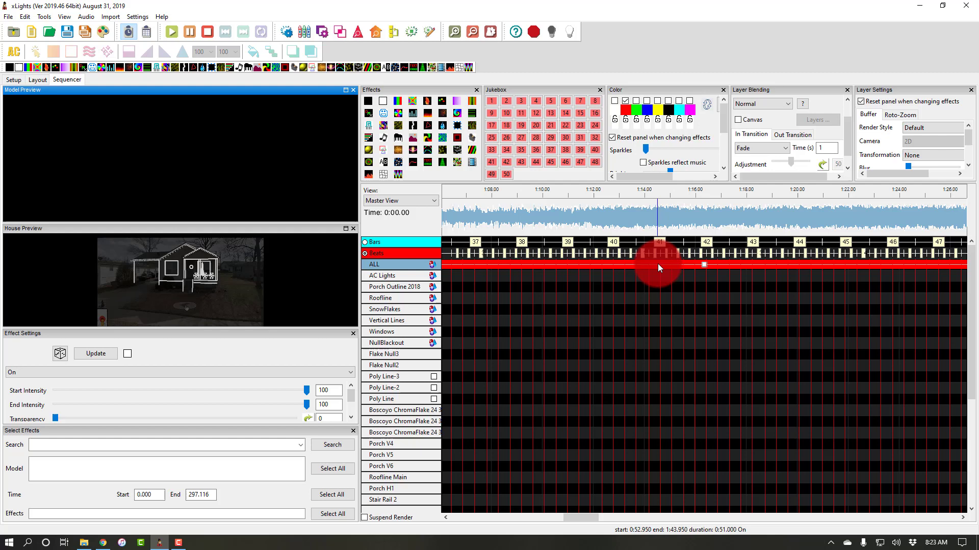
pyautogui.hscroll(2, 658, 264)
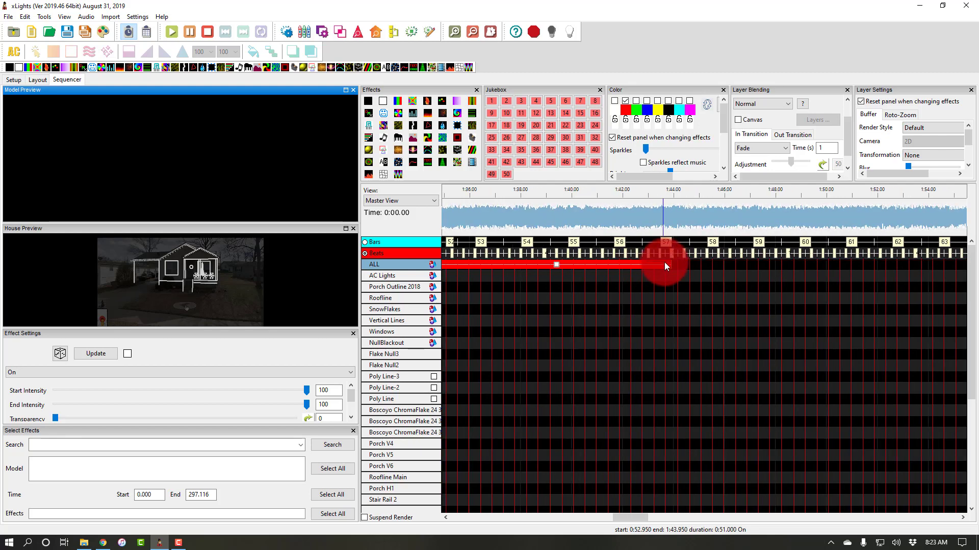
pyautogui.click(659, 266)
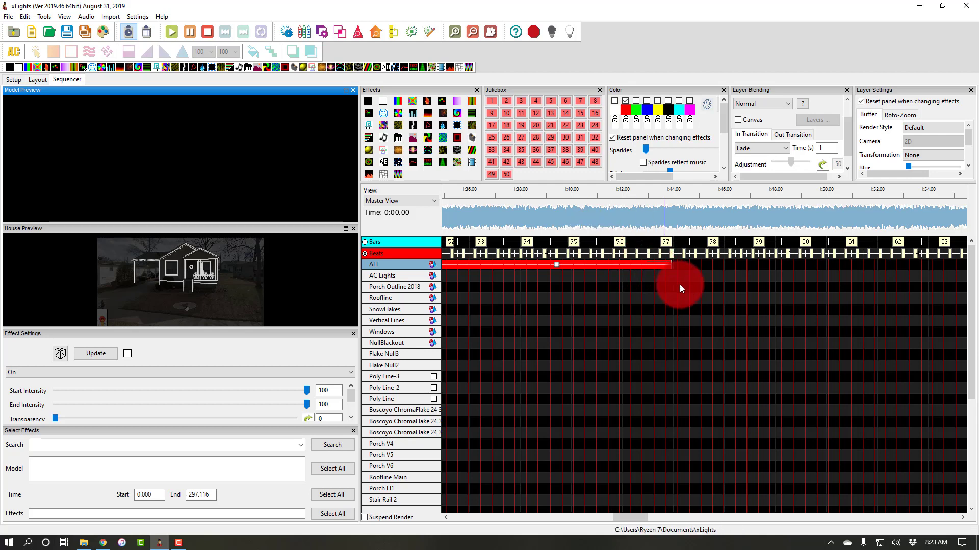
pyautogui.hscroll(1, 680, 284)
pyautogui.hscroll(-10, 680, 284)
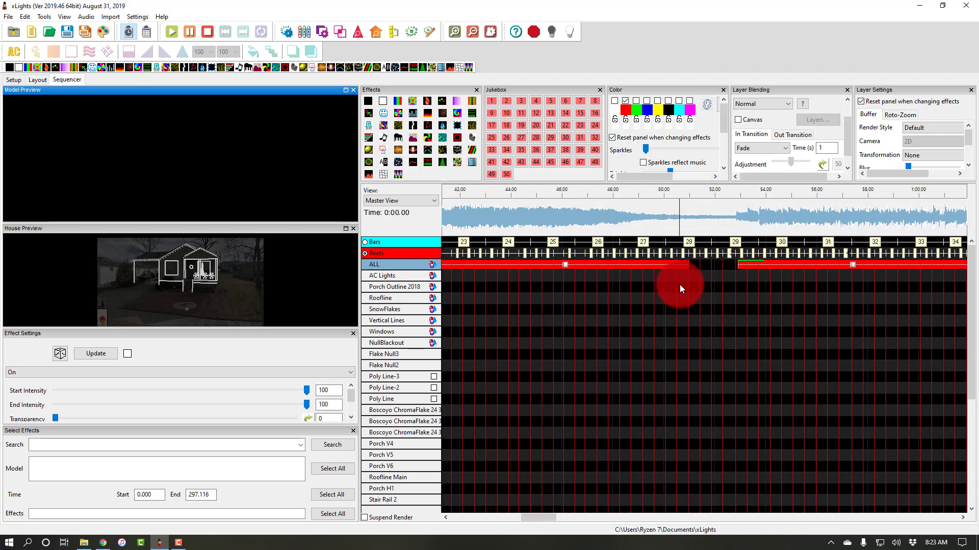
# Play the song from about 0:52.7 to watch the second On effect fade in, and stop playback
pyautogui.click(671, 193)
pyautogui.press('space')
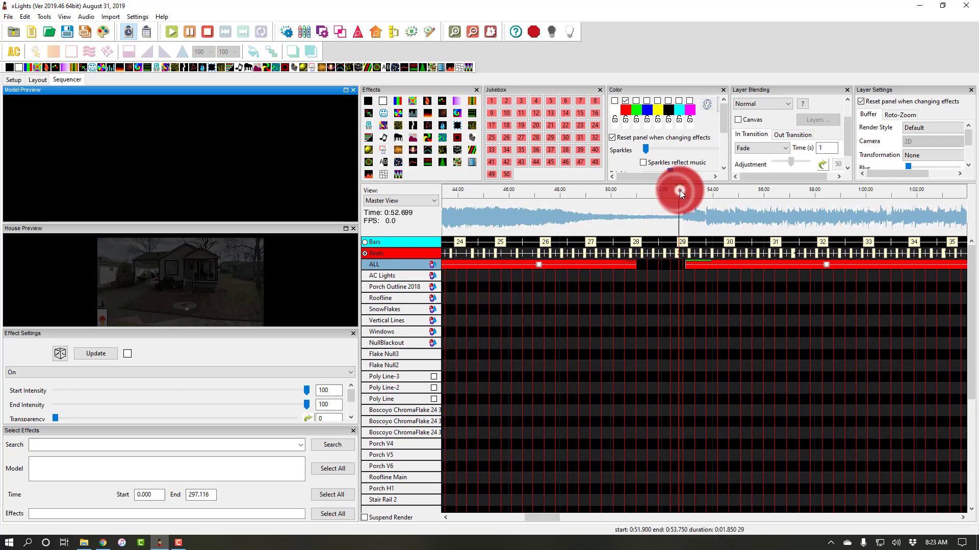
pyautogui.click(771, 264)
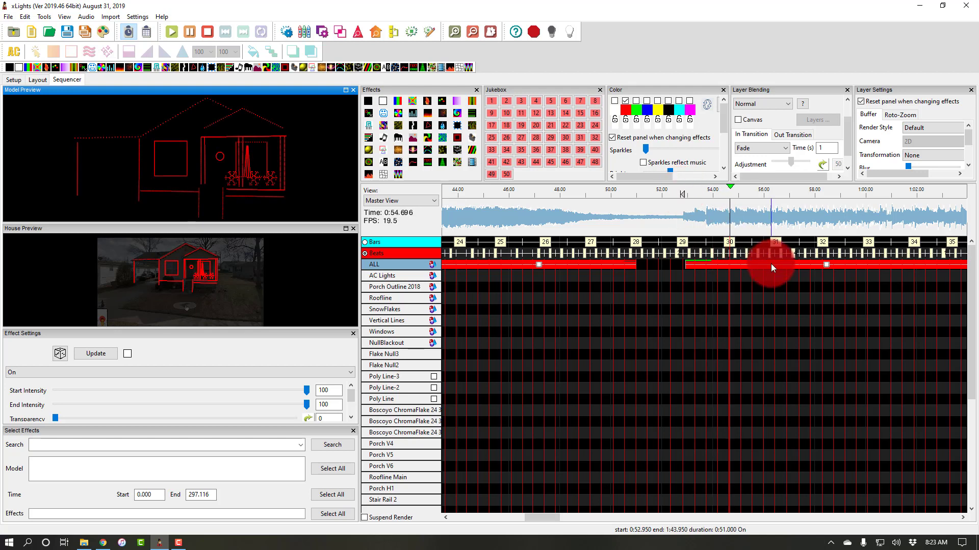
pyautogui.click(824, 275)
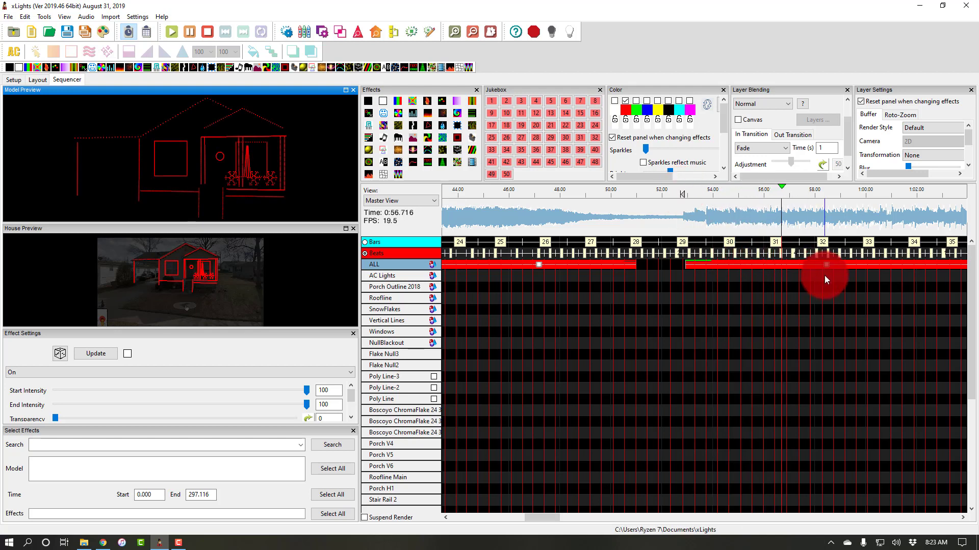
pyautogui.press('space')
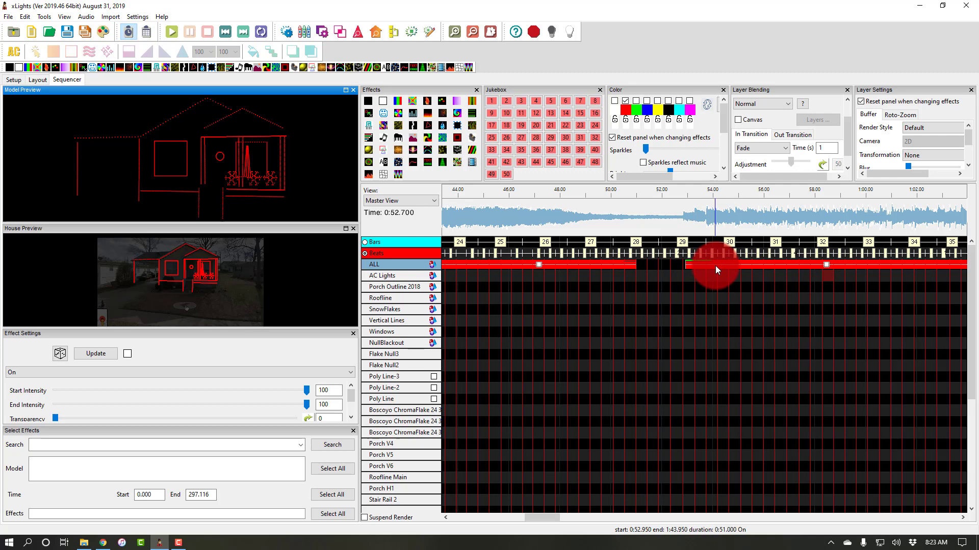
# Extend the end of the second On effect on the ALL row to 3:38.300
pyautogui.scroll(-5, 714, 266)
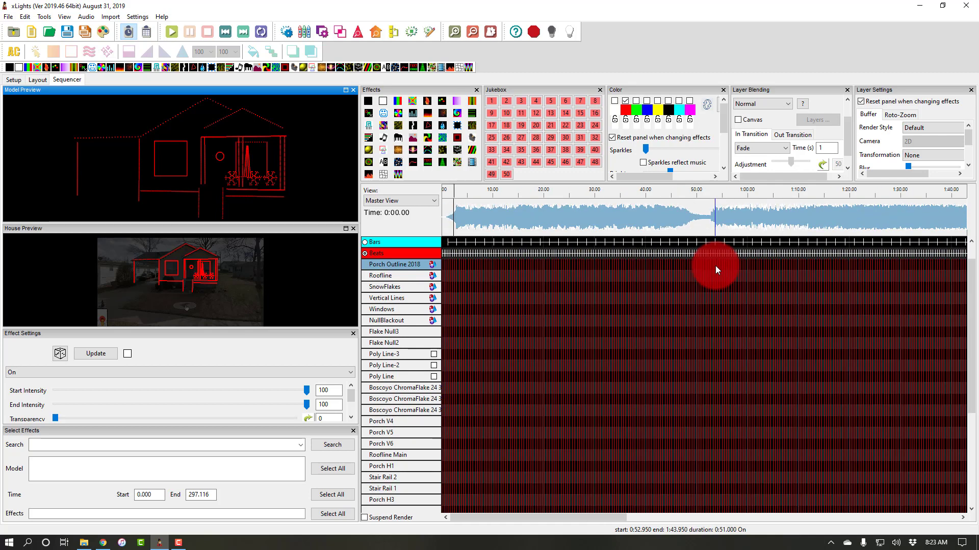
pyautogui.click(723, 265)
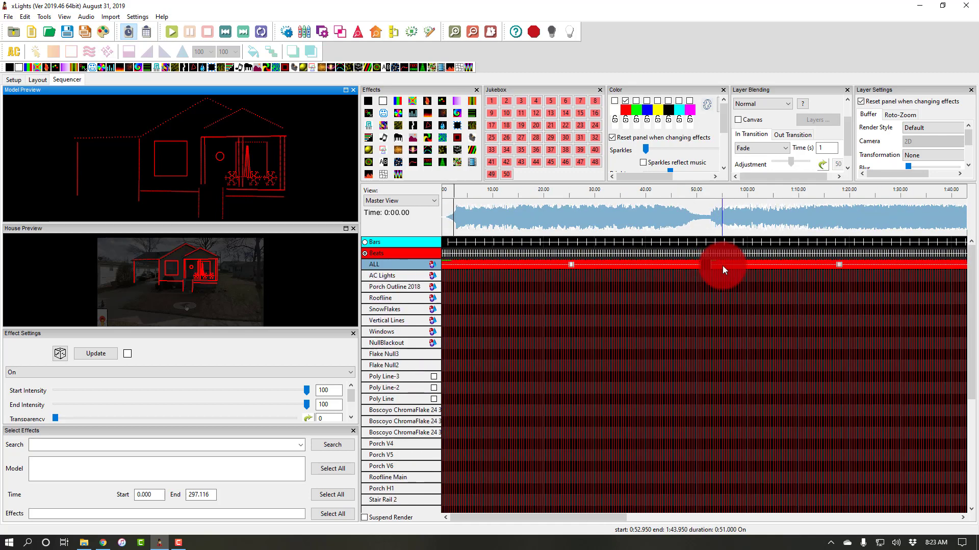
pyautogui.click(725, 264)
pyautogui.click(727, 264)
pyautogui.hscroll(3, 748, 263)
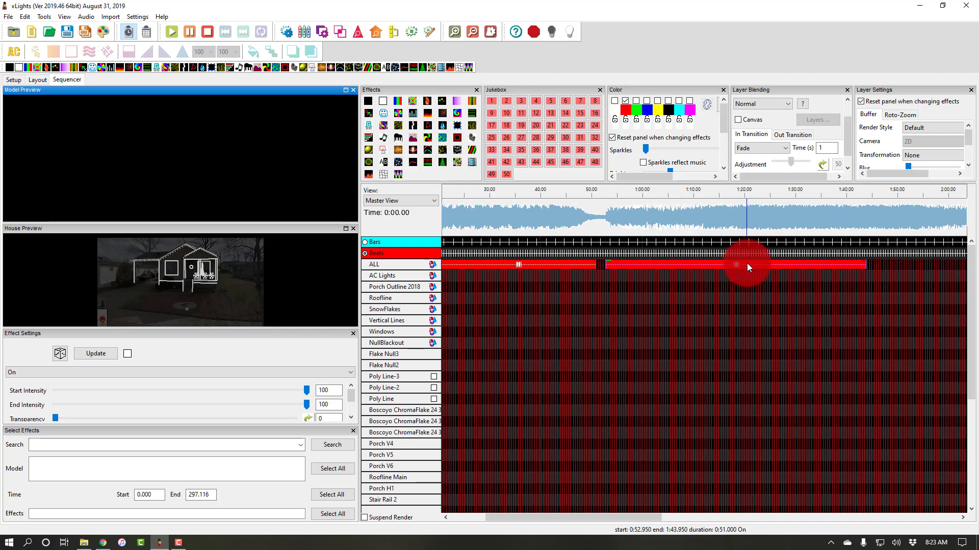
pyautogui.hscroll(2, 748, 263)
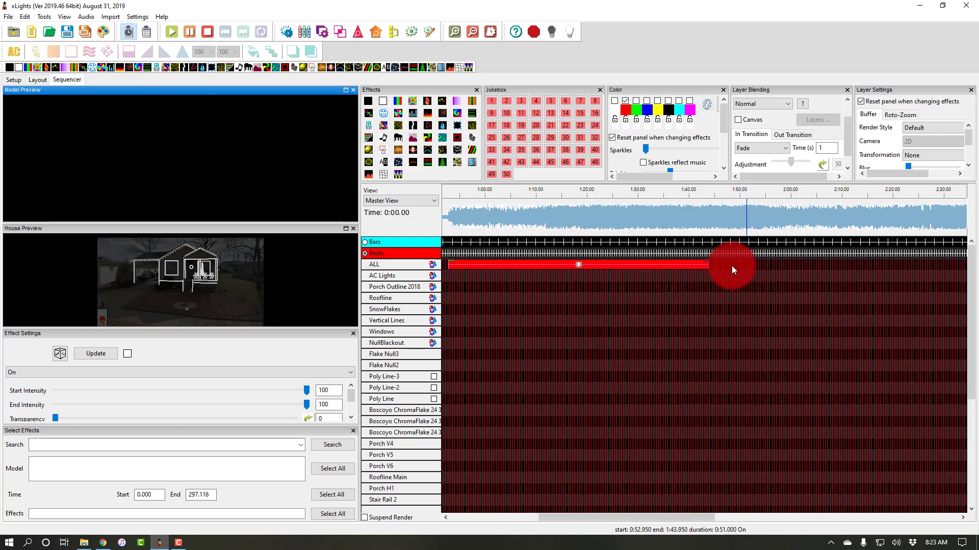
pyautogui.moveTo(708, 266); pyautogui.dragTo(839, 262)
pyautogui.scroll(-1, 840, 262)
pyautogui.scroll(-1, 839, 262)
pyautogui.moveTo(660, 263); pyautogui.dragTo(813, 267)
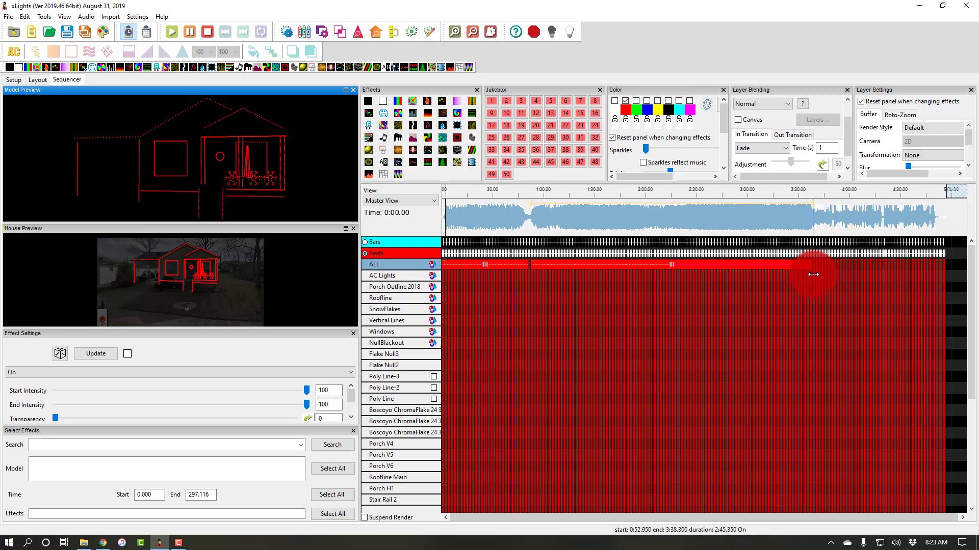
# Play the song from about 3:34 and sample several points in its final part, including 4:33.9, and stop playback
pyautogui.click(804, 193)
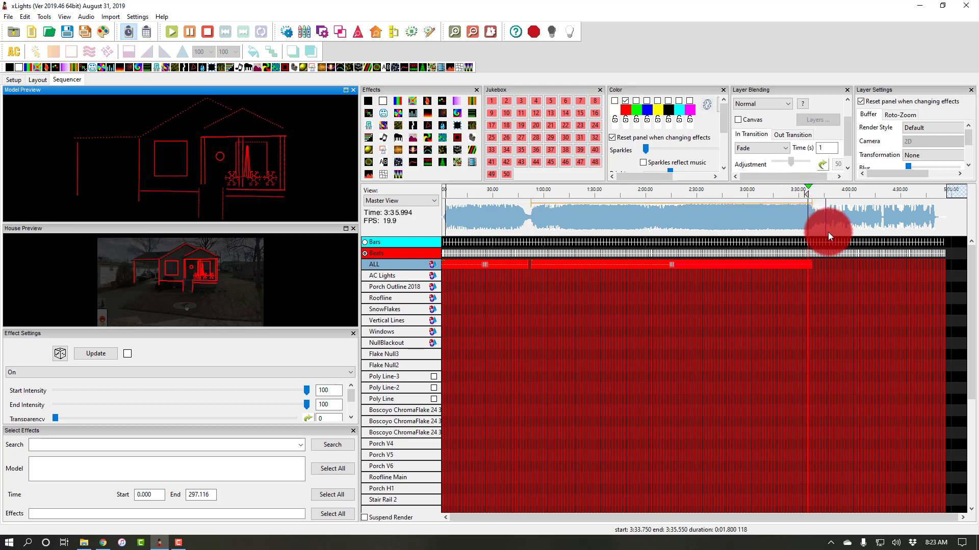
pyautogui.click(828, 273)
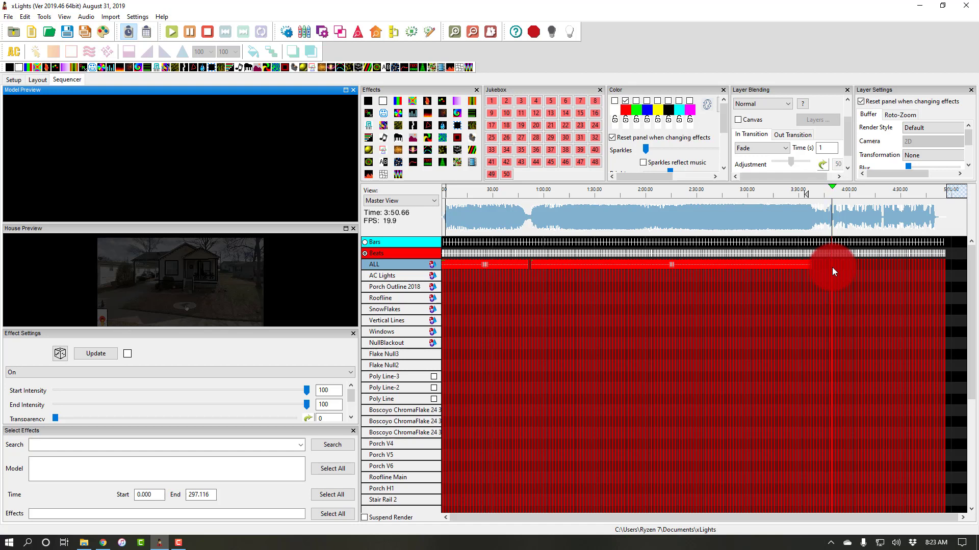
pyautogui.click(897, 193)
pyautogui.click(922, 191)
pyautogui.click(943, 194)
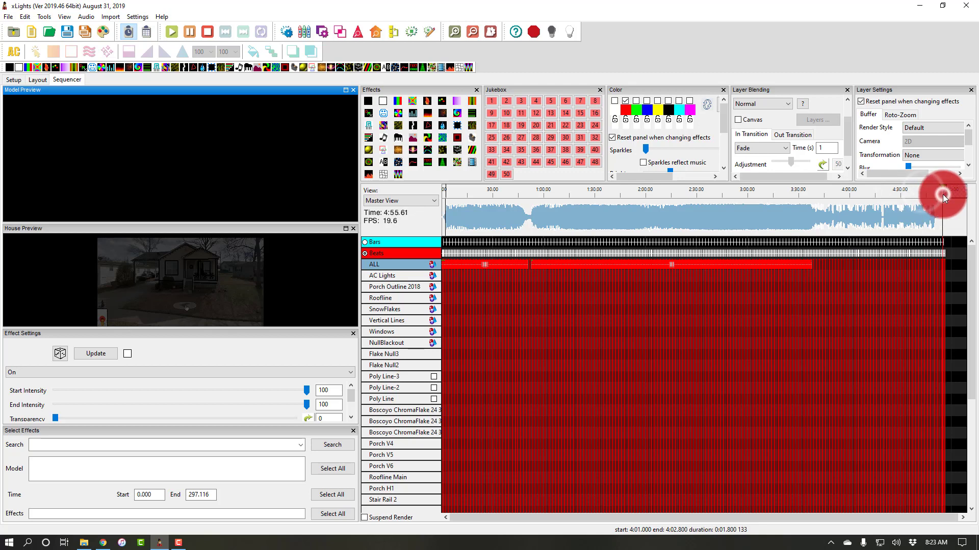
pyautogui.click(907, 195)
pyautogui.click(874, 213)
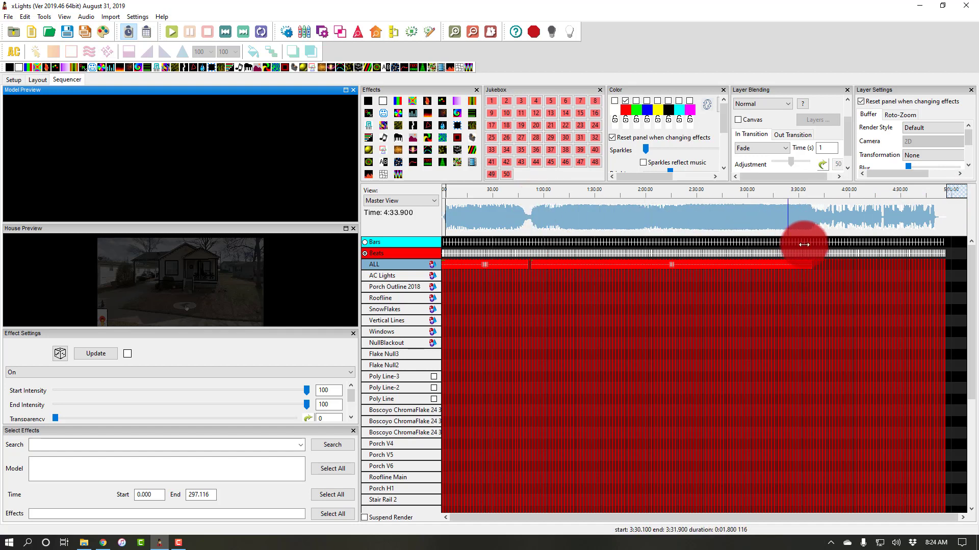
# Select the AC Lights group row in the sequencer
pyautogui.click(823, 265)
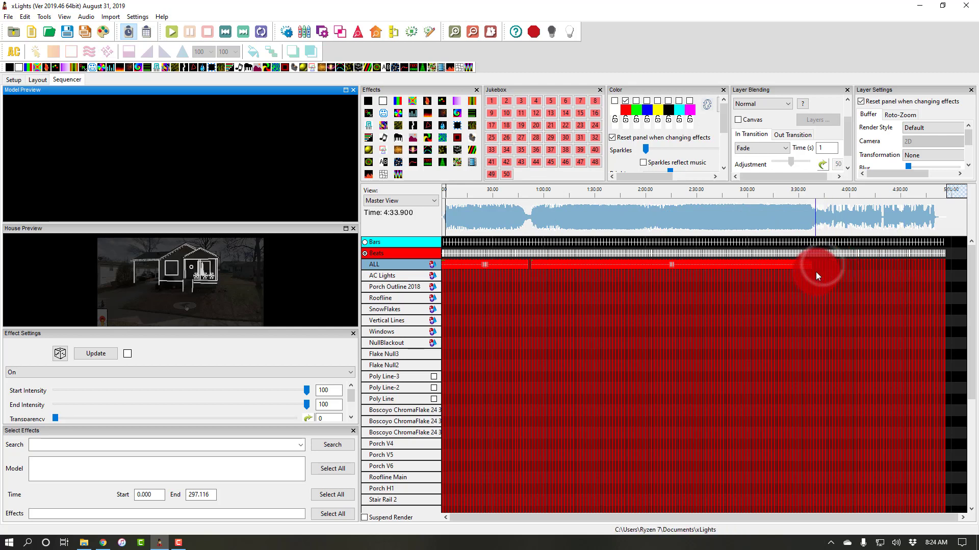
pyautogui.click(816, 271)
pyautogui.click(564, 269)
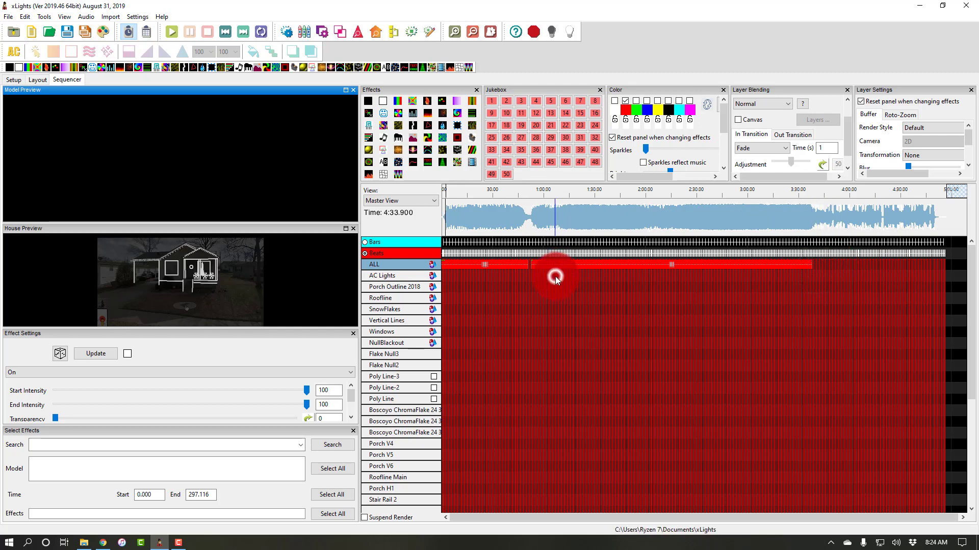
pyautogui.click(433, 274)
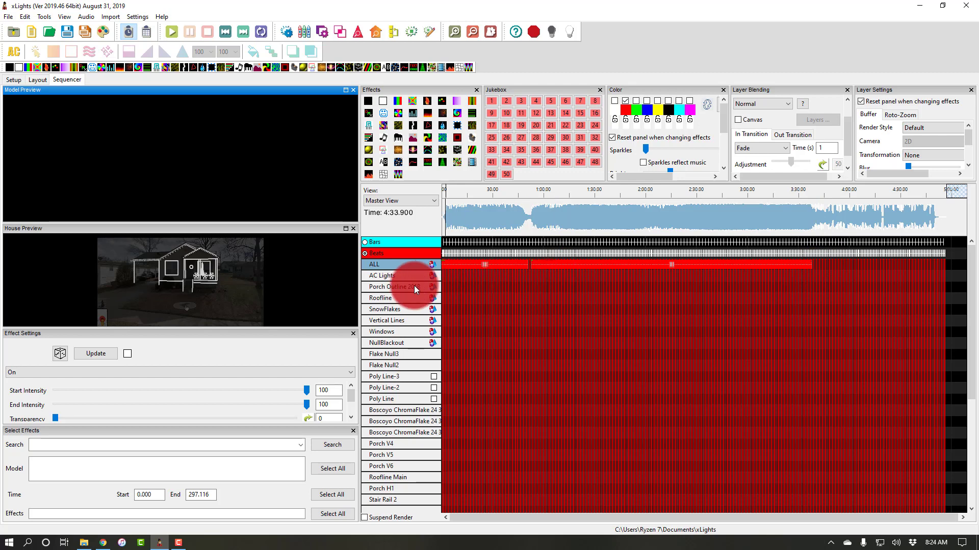
pyautogui.click(381, 297)
pyautogui.click(382, 276)
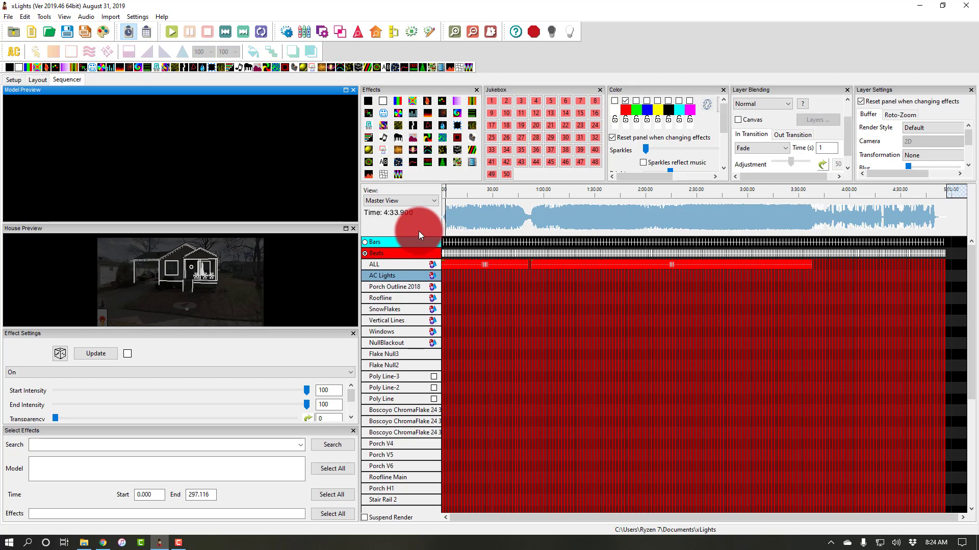
# Play the song from its opening and again from about 0:46 to preview the On effects against the beats
pyautogui.click(446, 191)
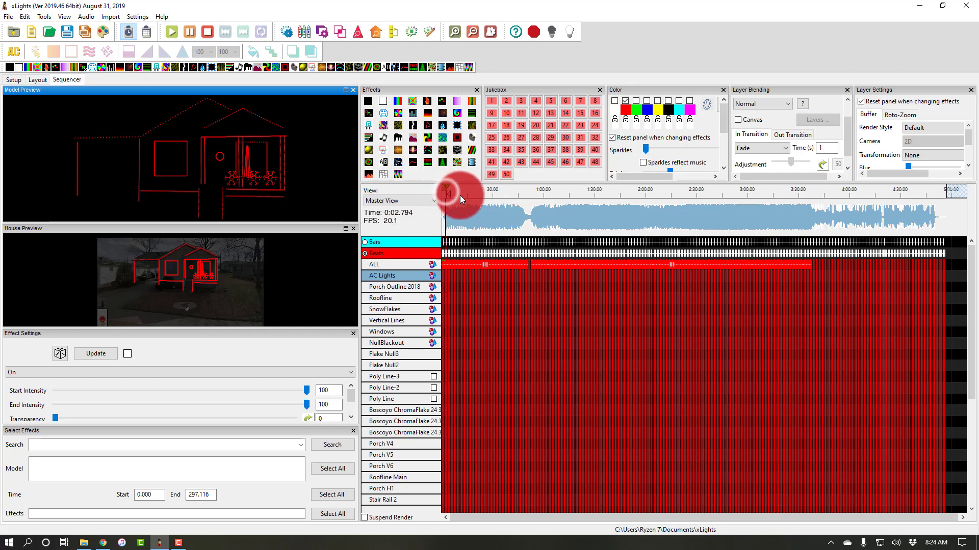
pyautogui.click(520, 192)
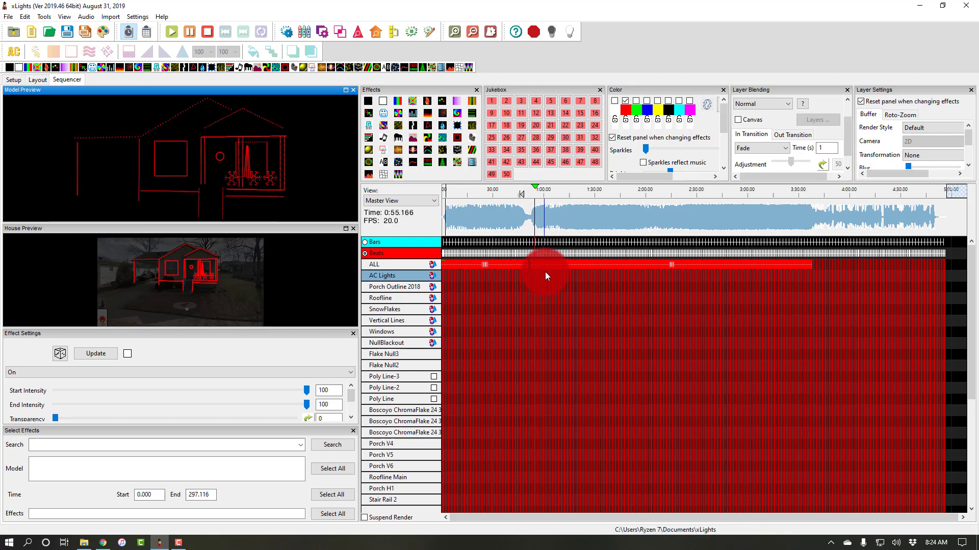
pyautogui.scroll(4, 546, 276)
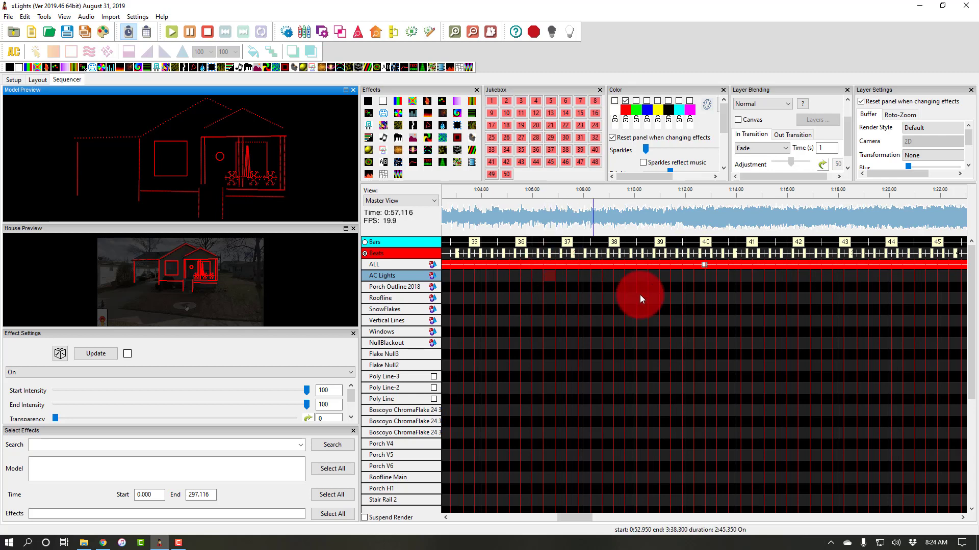
pyautogui.press('space')
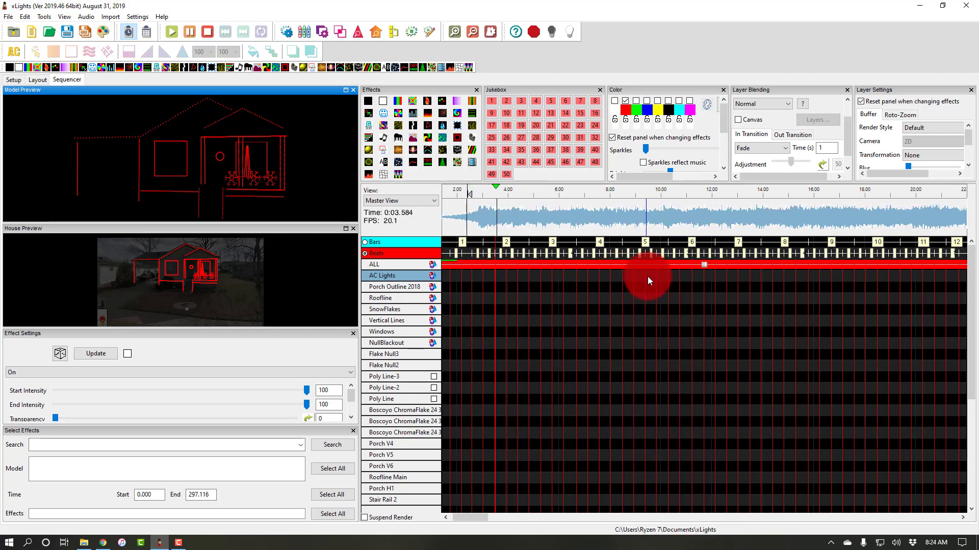
# Play the song from about 0:54.3, stop it, and select a beat cell on the AC Lights row just after 1:00
pyautogui.scroll(-3, 647, 276)
pyautogui.scroll(-1, 647, 276)
pyautogui.scroll(2, 644, 273)
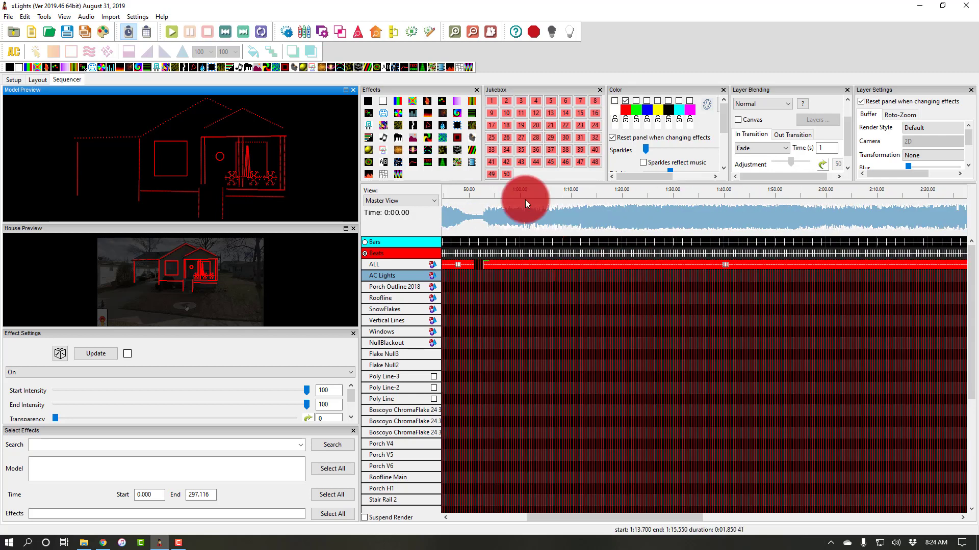
pyautogui.click(493, 190)
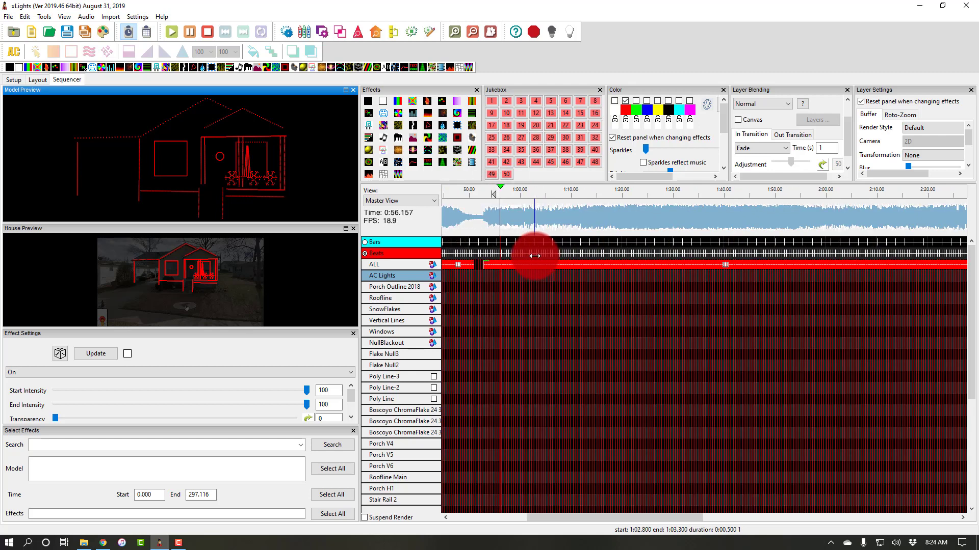
pyautogui.scroll(3, 535, 255)
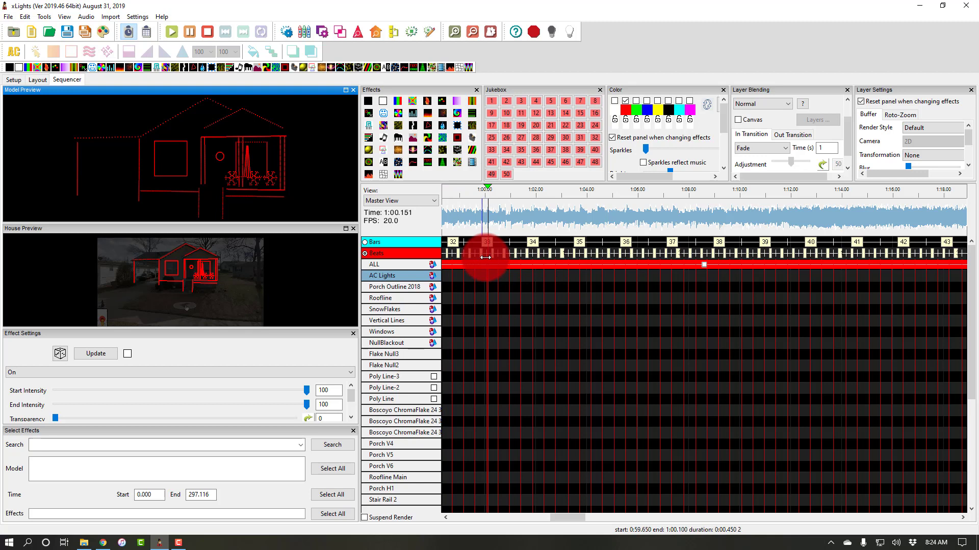
pyautogui.press('space')
pyautogui.click(496, 274)
pyautogui.click(500, 277)
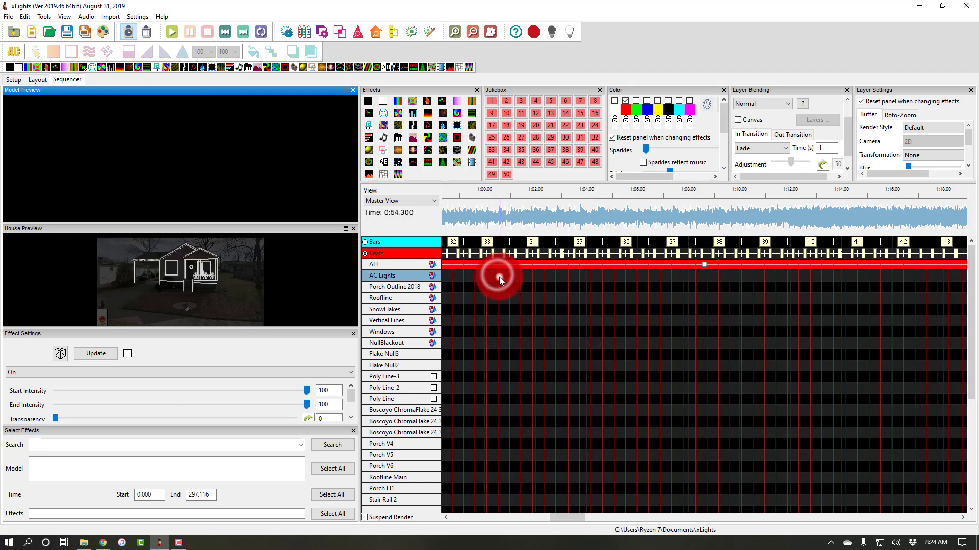
pyautogui.click(503, 278)
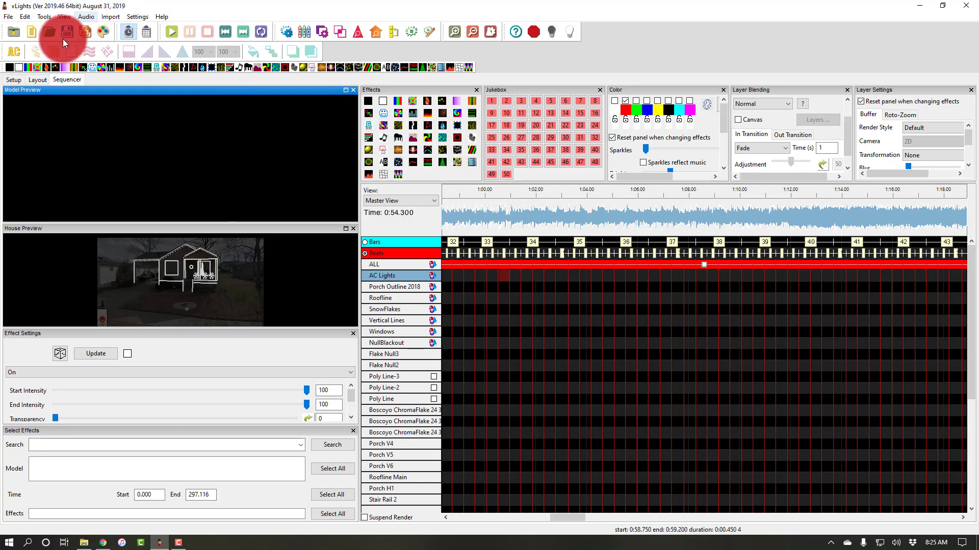
pyautogui.click(616, 326)
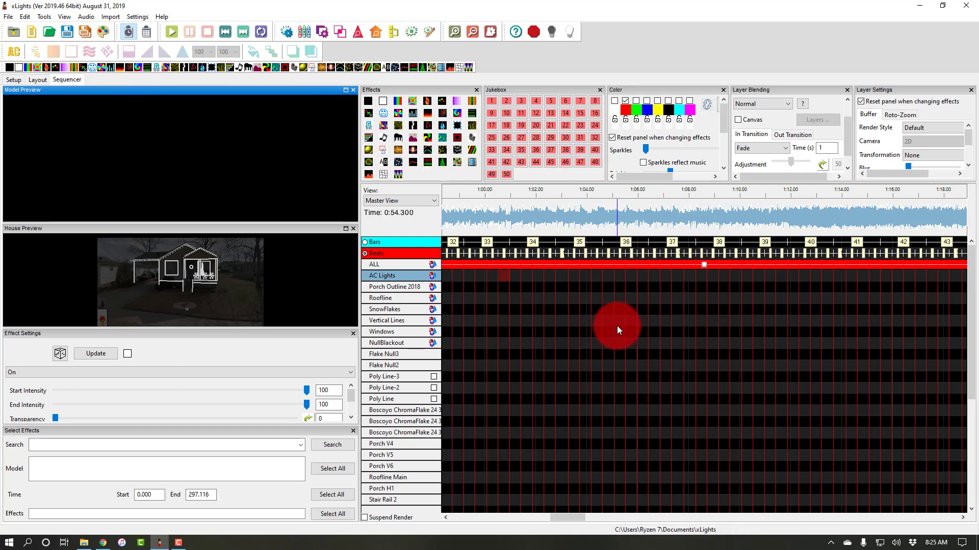
# Return to the beginning of the sequence, play the opening from about 0:02.9, and stop playback
pyautogui.hscroll(-10, 617, 325)
pyautogui.click(536, 207)
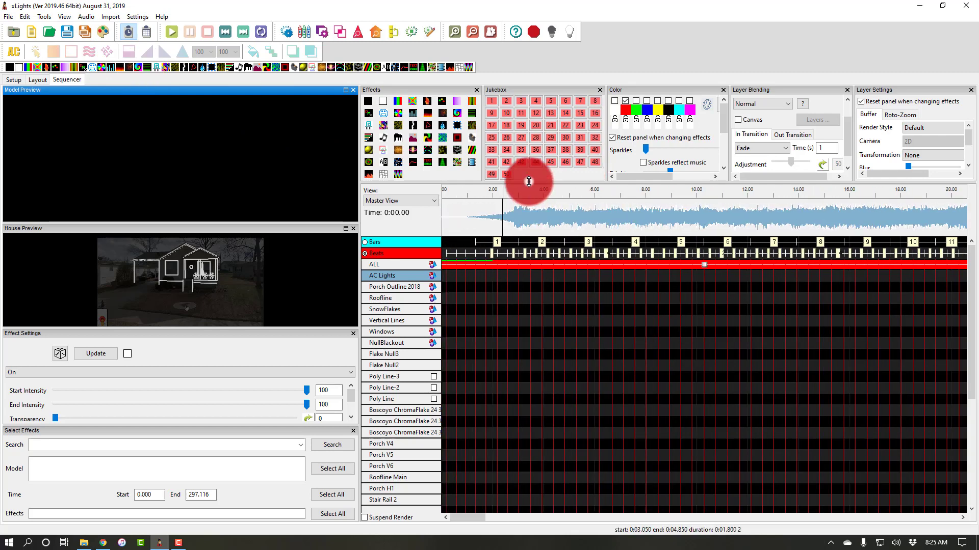
pyautogui.click(520, 194)
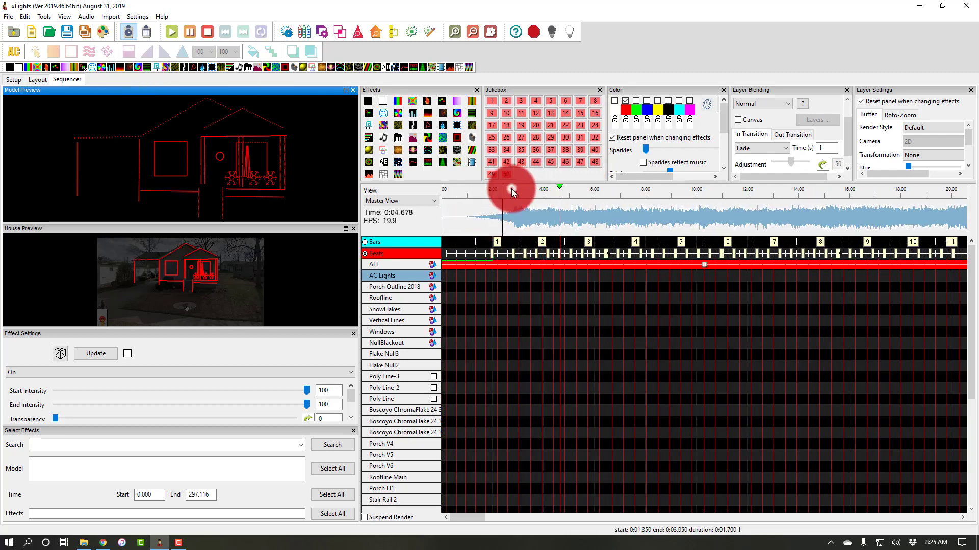
pyautogui.click(512, 189)
pyautogui.click(515, 191)
pyautogui.press('space')
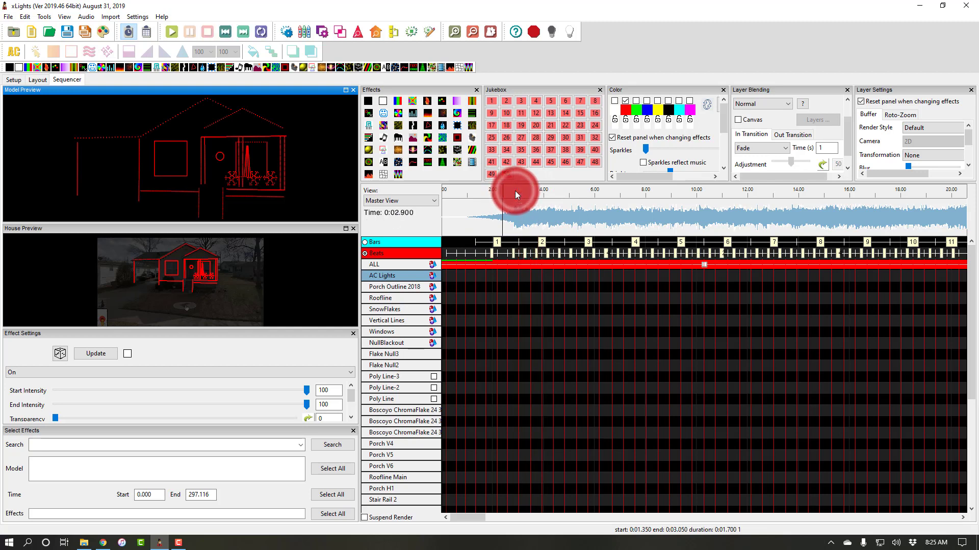
# Switch on AC mode, fill three consecutive AC Lights beat cells from about 3 to 4.4 seconds, and preview them from about 0:02.8
pyautogui.click(519, 280)
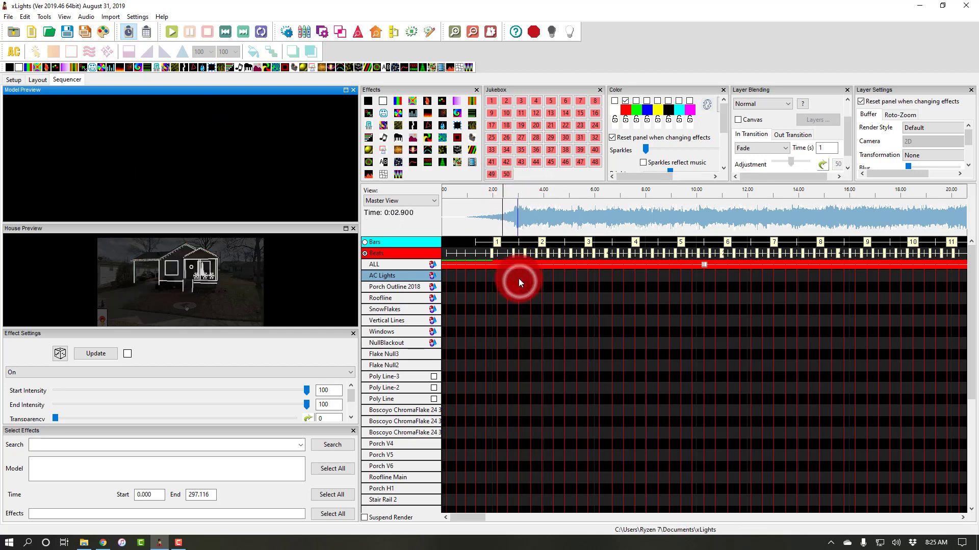
pyautogui.click(521, 276)
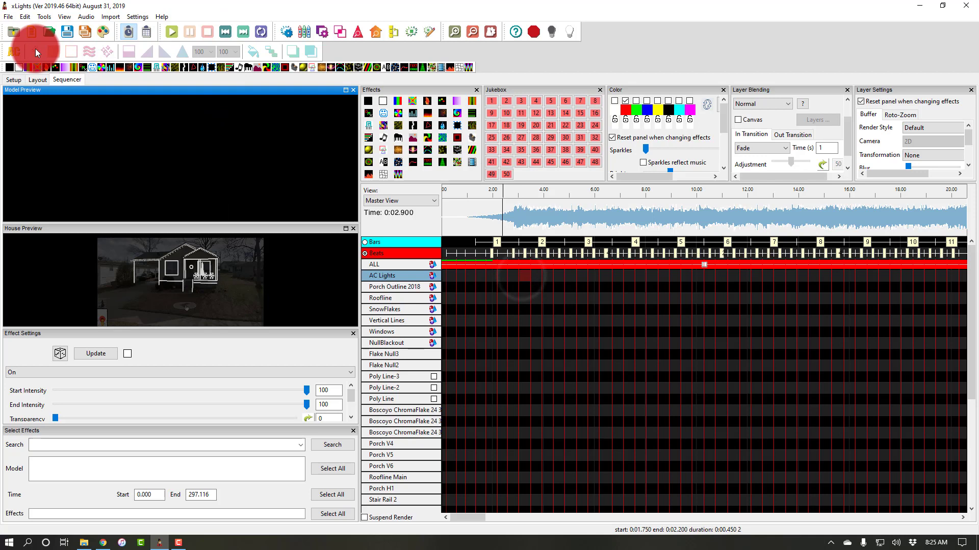
pyautogui.click(13, 51)
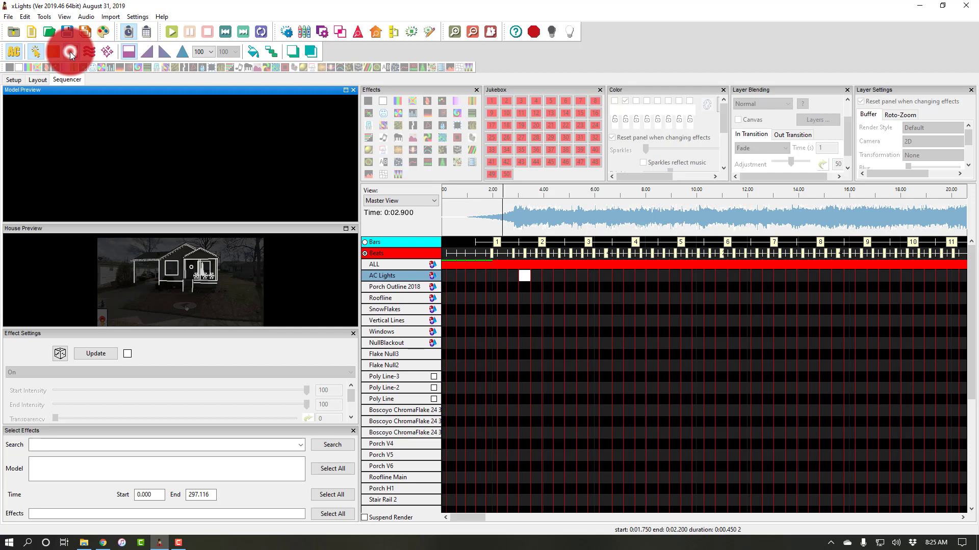
pyautogui.click(70, 52)
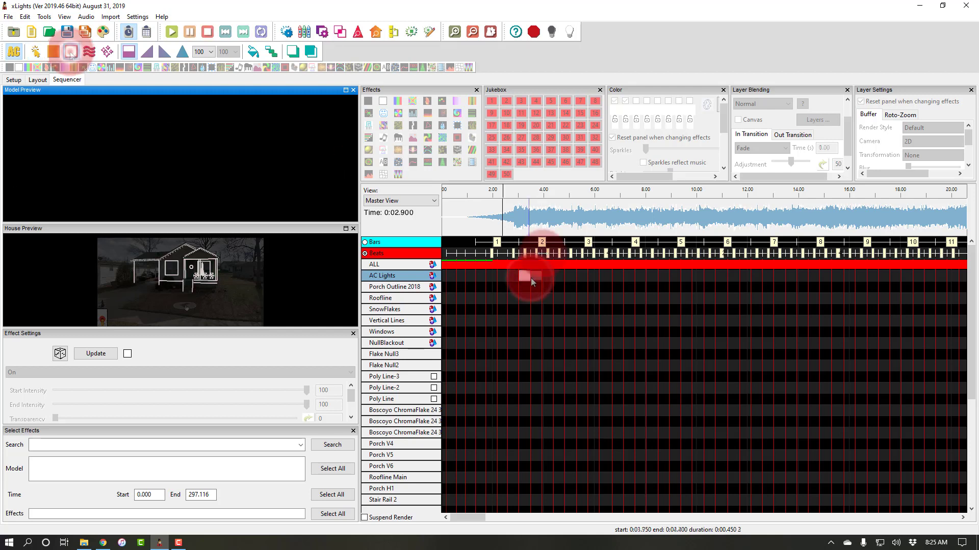
pyautogui.click(540, 278)
pyautogui.click(513, 194)
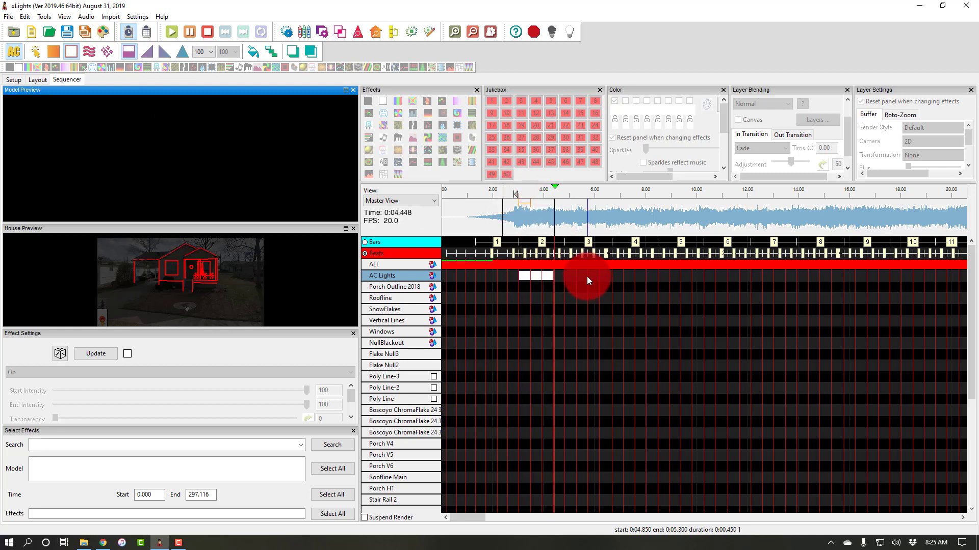
pyautogui.press('space')
# Clear the middle AC Lights beat cell at about 3.5 seconds, keep the cells on either side lit, and replay from about 0:02.8
pyautogui.click(551, 277)
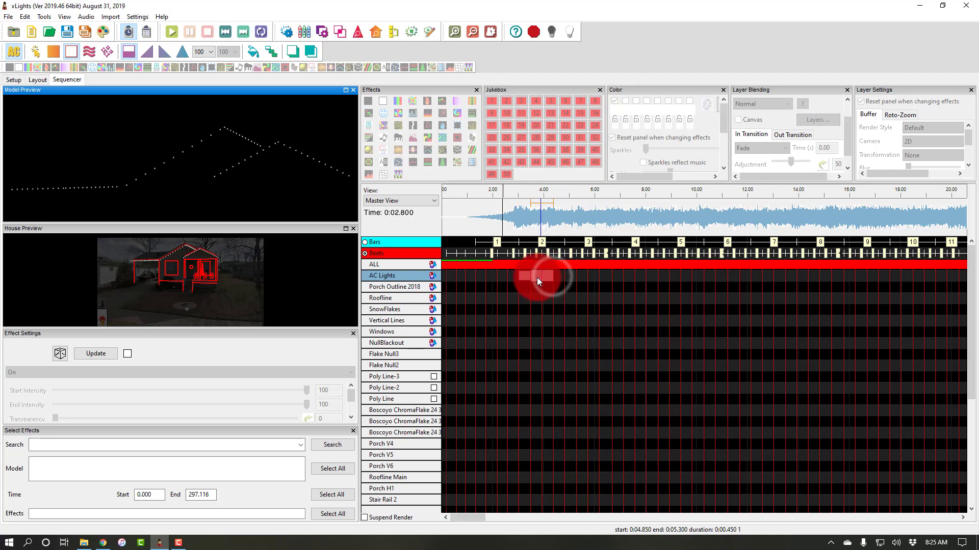
pyautogui.click(549, 277)
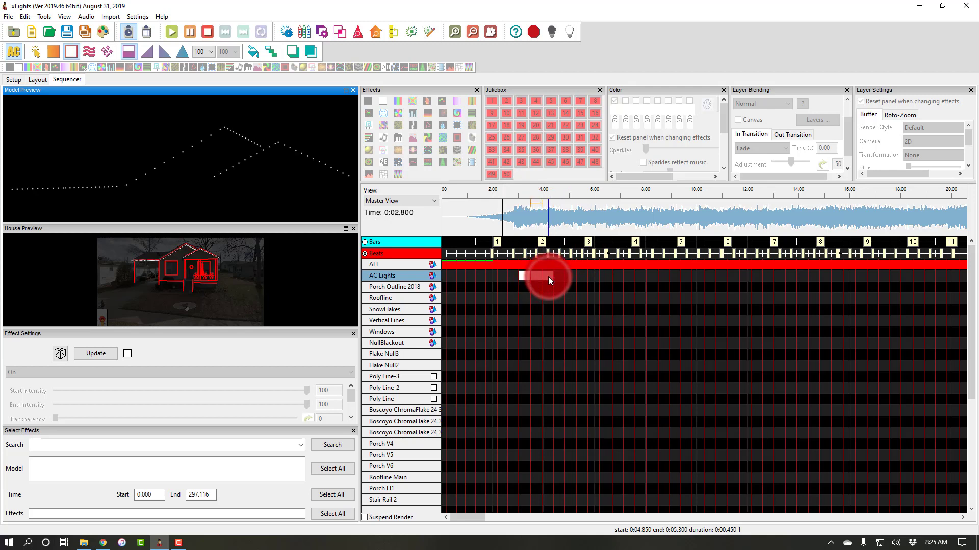
pyautogui.click(546, 277)
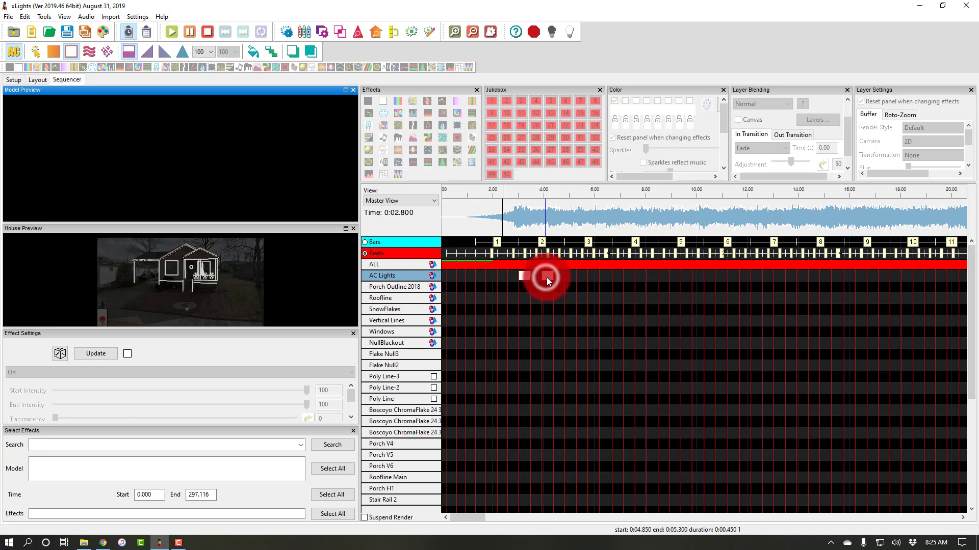
pyautogui.click(547, 277)
pyautogui.click(504, 192)
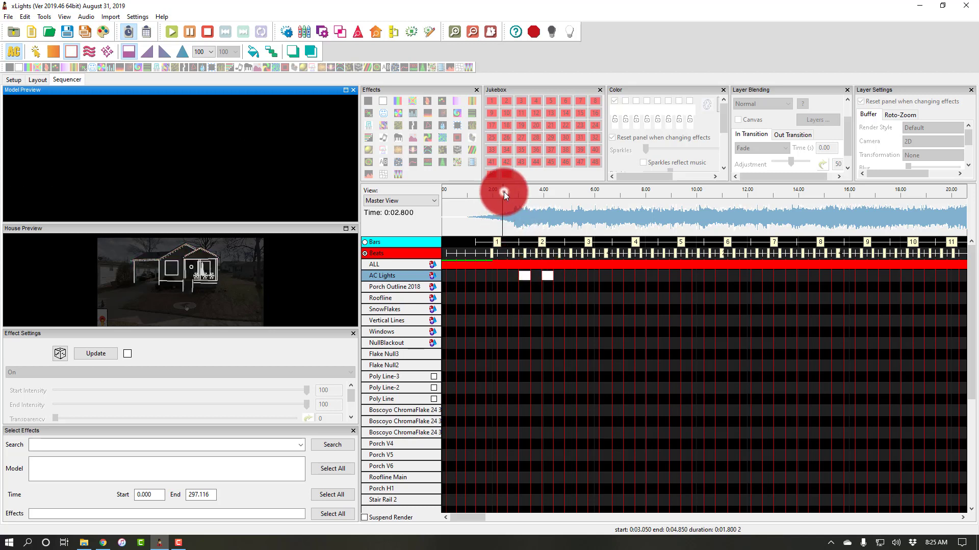
# Play the sequence from about 0:02.4 and replay short passages starting around 5 to 6 seconds to time the next flashes
pyautogui.click(504, 192)
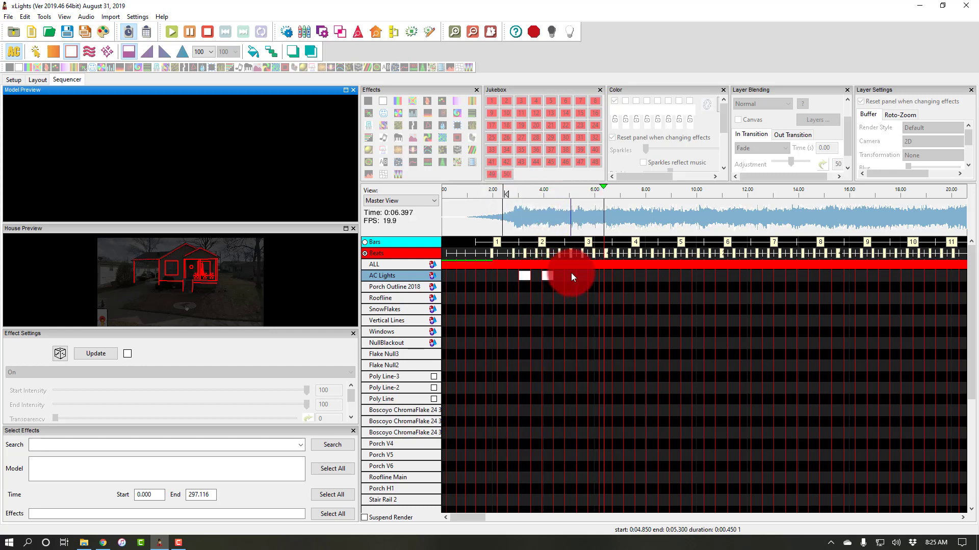
pyautogui.click(595, 185)
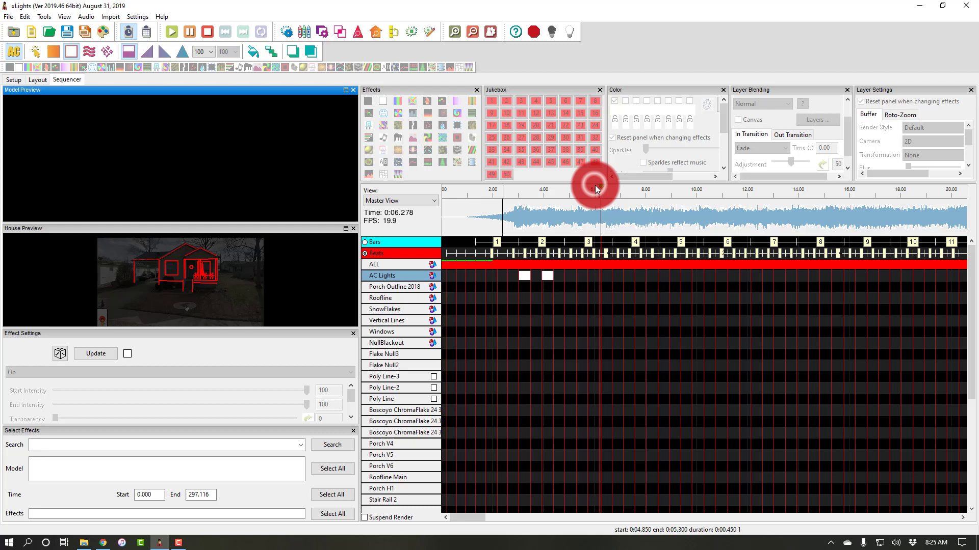
pyautogui.click(597, 187)
pyautogui.click(592, 190)
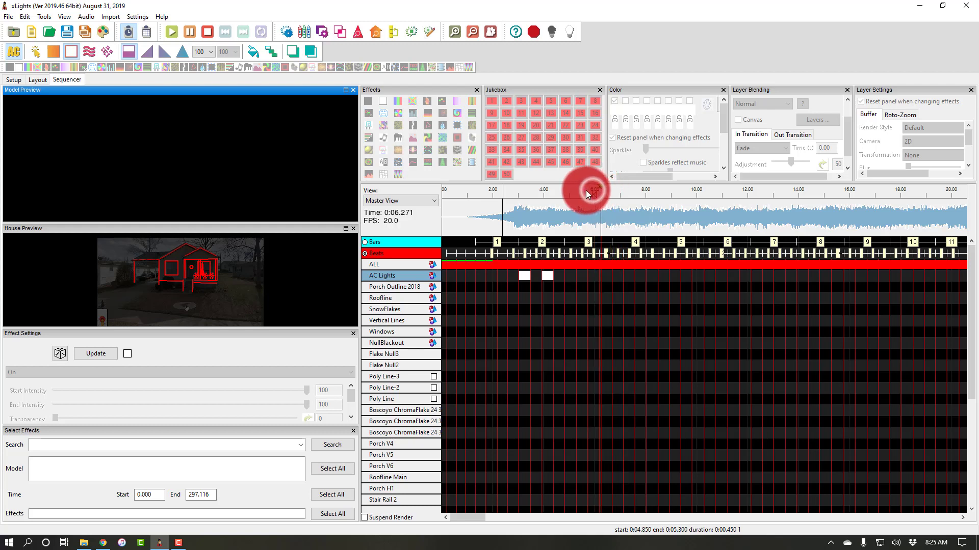
pyautogui.click(585, 190)
pyautogui.click(564, 187)
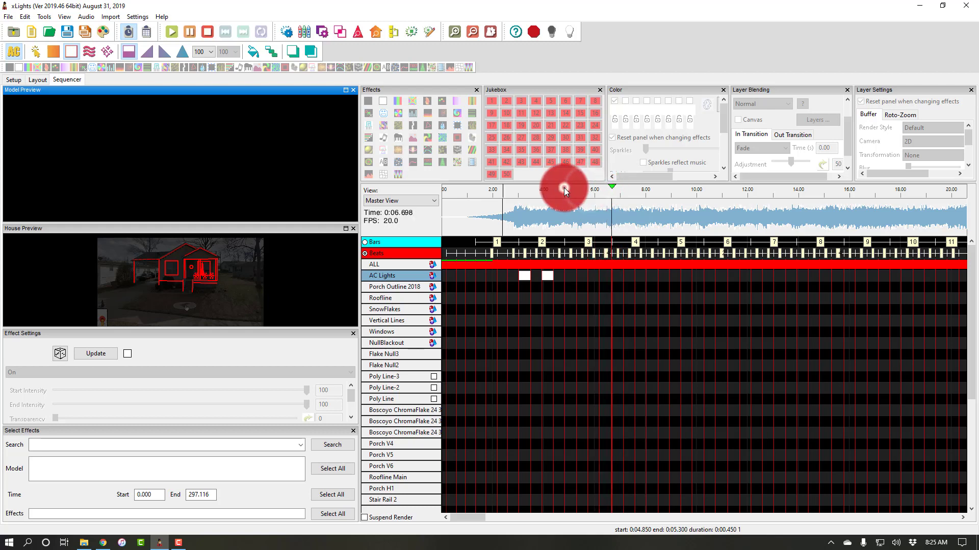
pyautogui.click(564, 190)
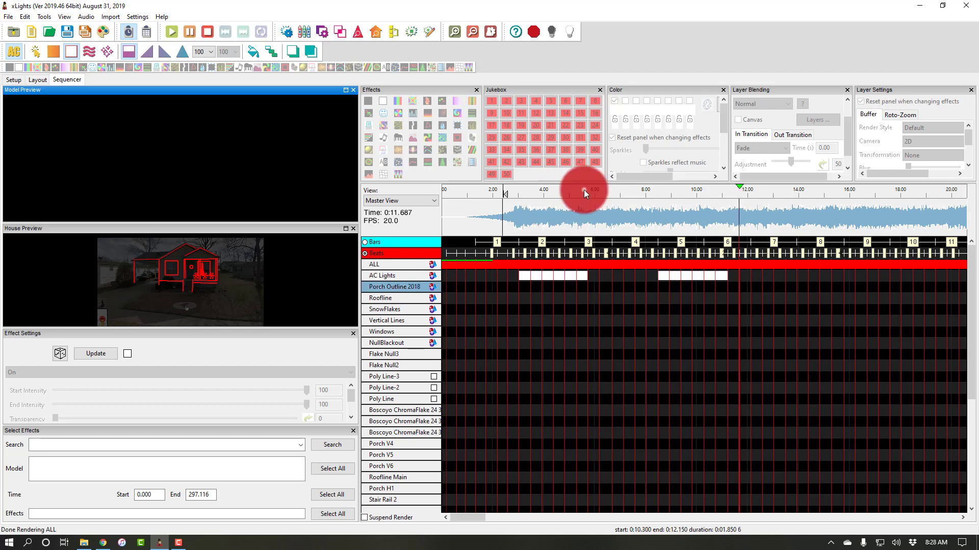
# Clear the AC Lights beat cells from about 4.85 to 5.7 seconds and from about 8.5 to 11.2 seconds
pyautogui.click(584, 192)
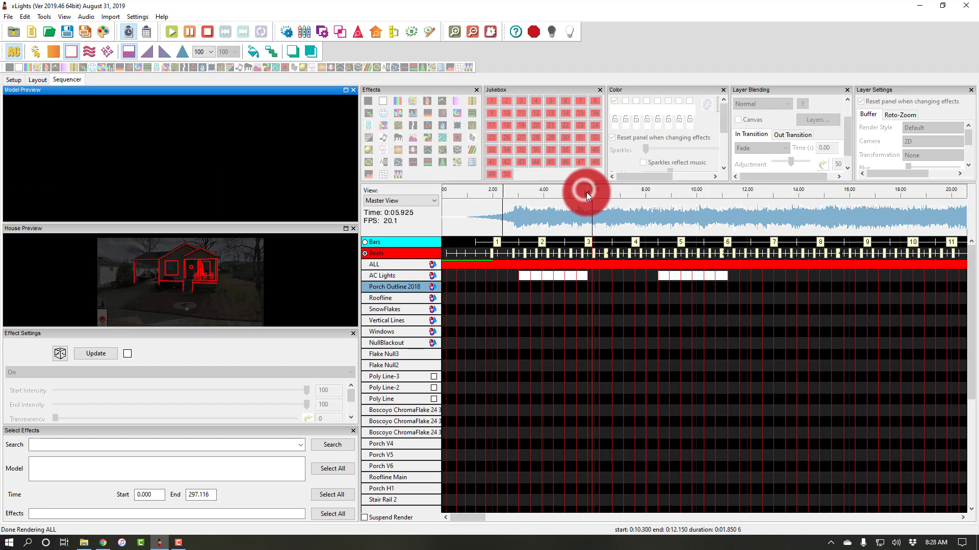
pyautogui.click(550, 299)
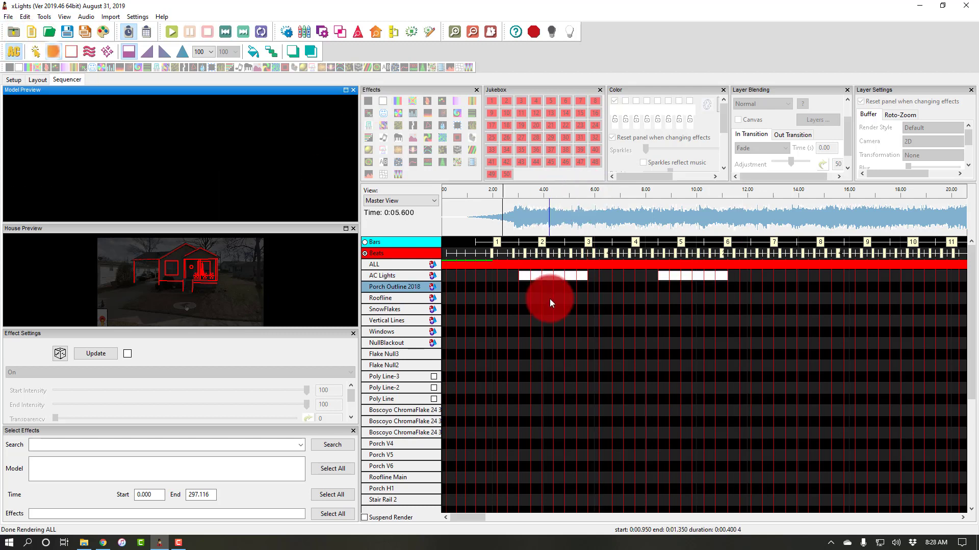
pyautogui.click(573, 276)
pyautogui.click(583, 280)
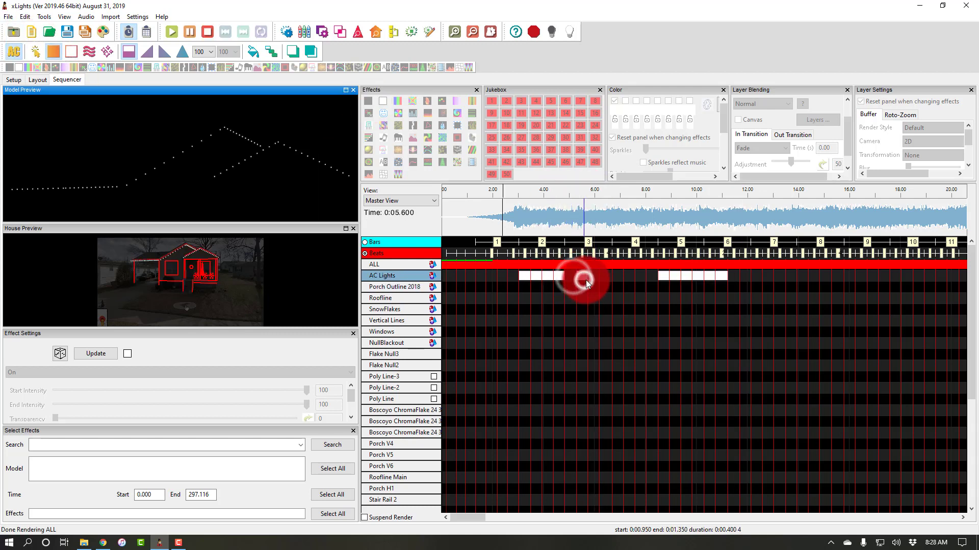
pyautogui.click(664, 278)
pyautogui.click(672, 278)
pyautogui.click(683, 278)
pyautogui.click(695, 278)
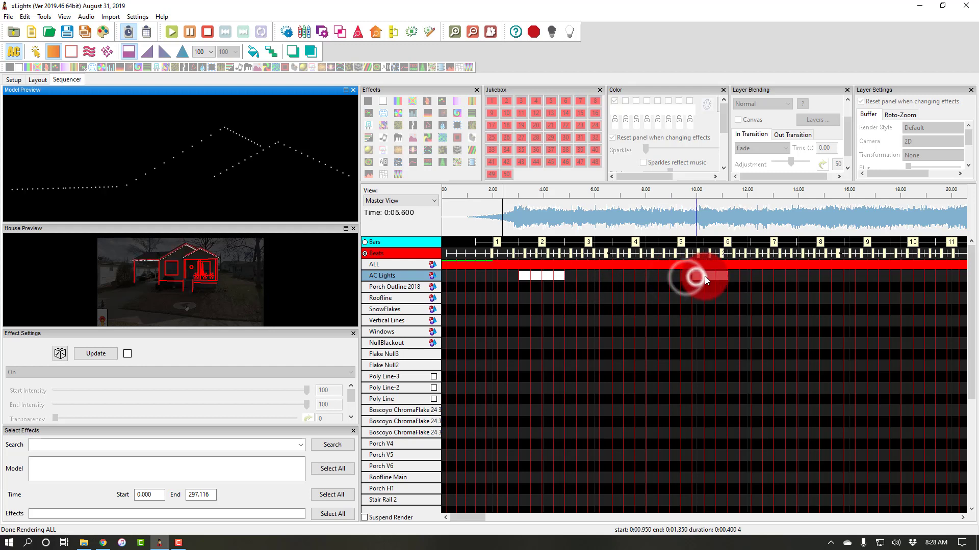
pyautogui.click(706, 277)
pyautogui.click(718, 278)
pyautogui.click(709, 278)
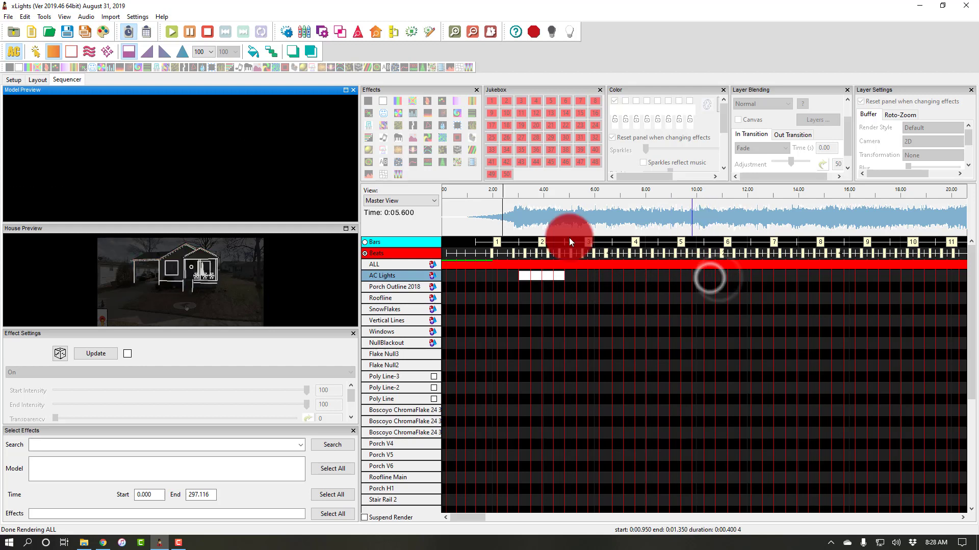
# Fill four AC Lights beat cells with white from about 6.7 to 8.5 seconds and four more from about 10.3 to 12.1 seconds
pyautogui.click(72, 47)
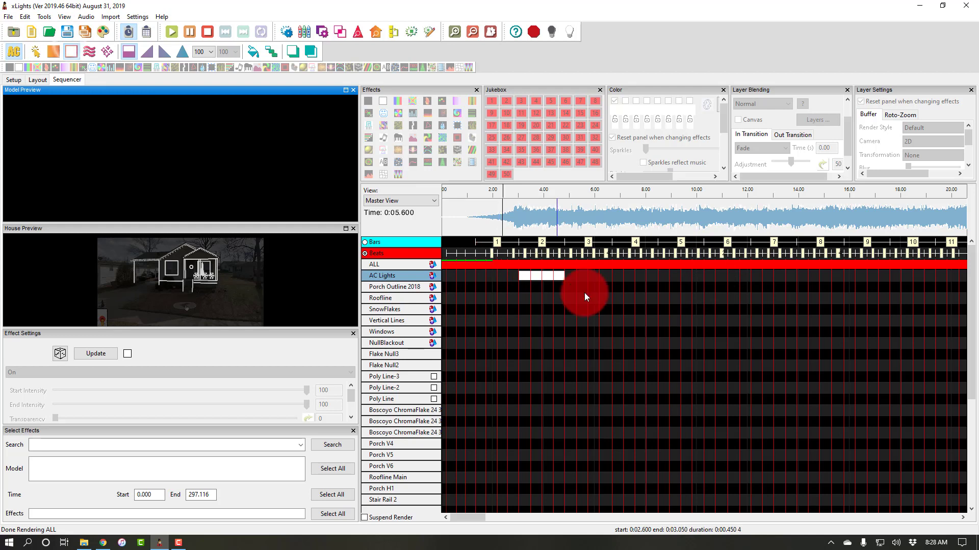
pyautogui.moveTo(592, 278); pyautogui.dragTo(637, 277)
pyautogui.click(631, 278)
pyautogui.click(640, 279)
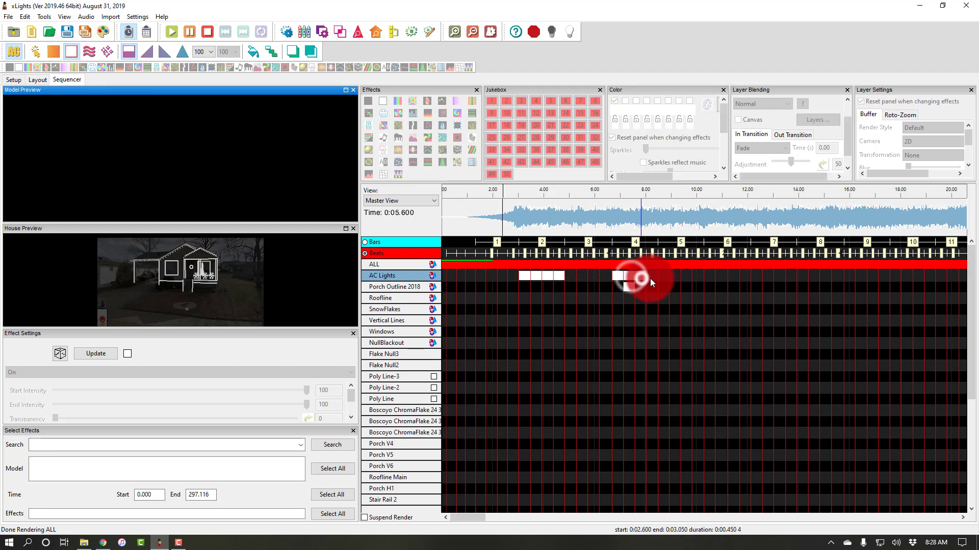
pyautogui.click(651, 279)
pyautogui.moveTo(707, 280); pyautogui.dragTo(745, 277)
pyautogui.click(572, 295)
# Clear the stray Porch Outline 2018 beat cell at about 7.3 seconds and select the SnowFlakes row
pyautogui.click(56, 51)
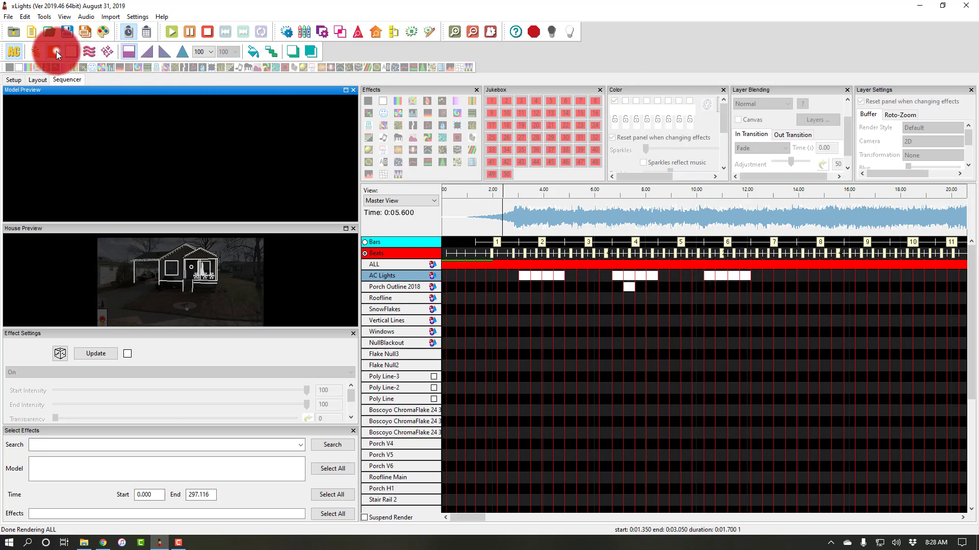
pyautogui.click(626, 287)
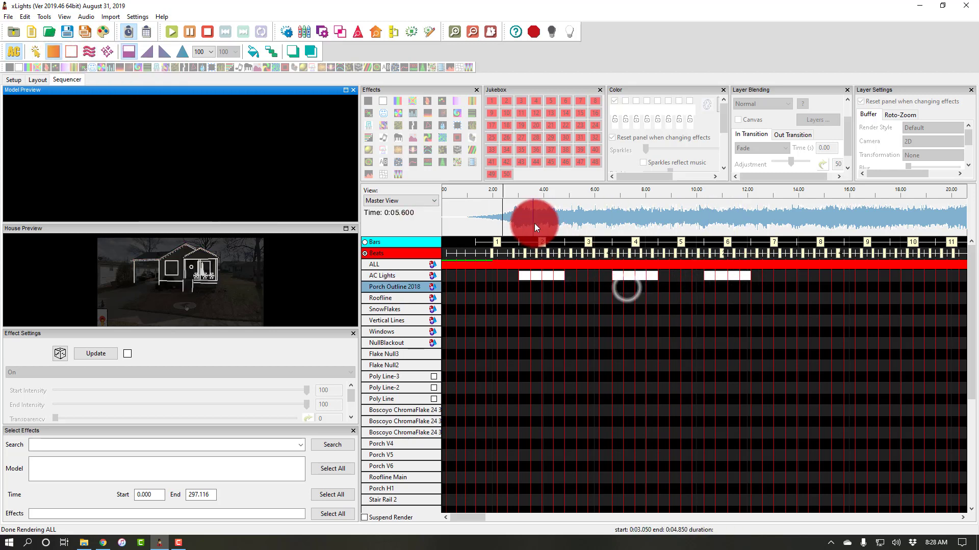
pyautogui.press('Delete')
pyautogui.click(405, 303)
pyautogui.click(404, 307)
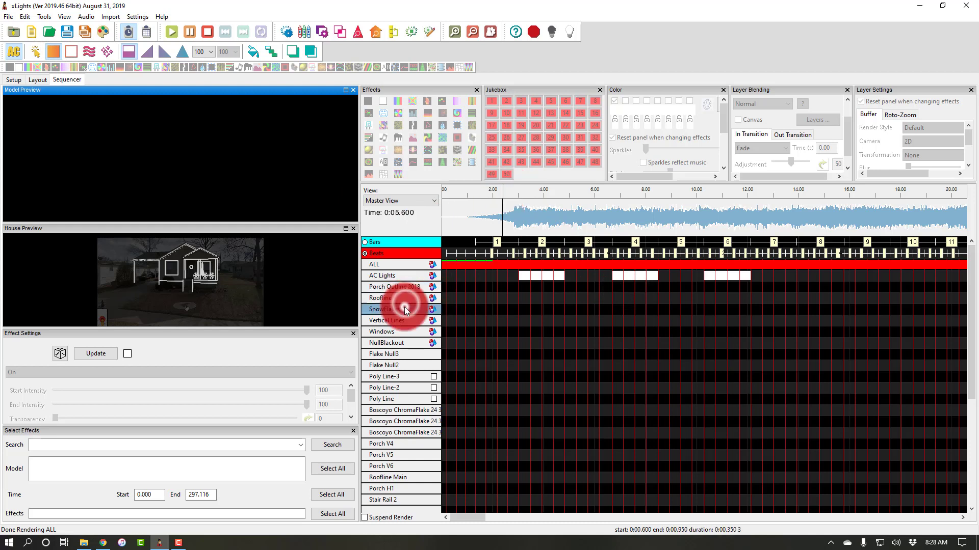
pyautogui.moveTo(294, 106); pyautogui.dragTo(227, 57)
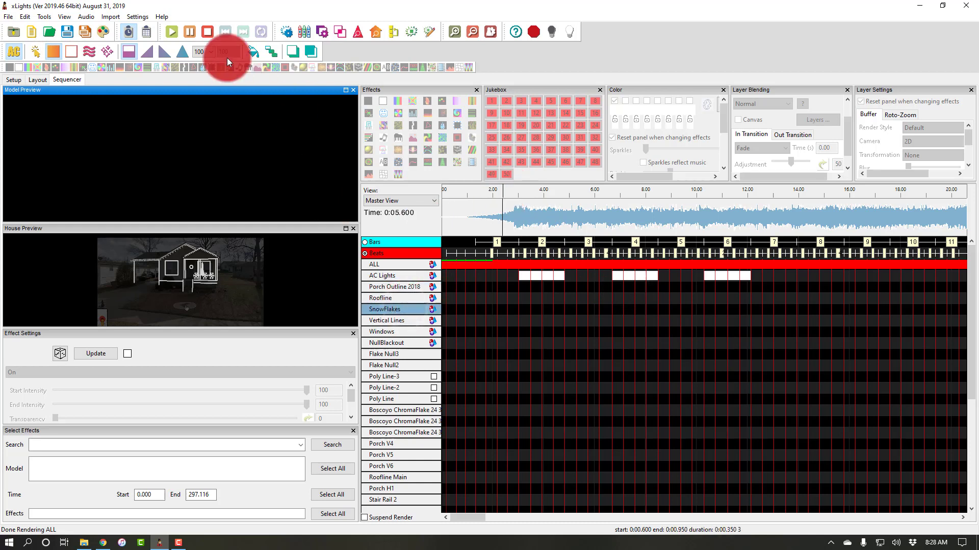
# Play the song from about 5.4 seconds, and replay from about 17 seconds to locate the next cue
pyautogui.click(578, 191)
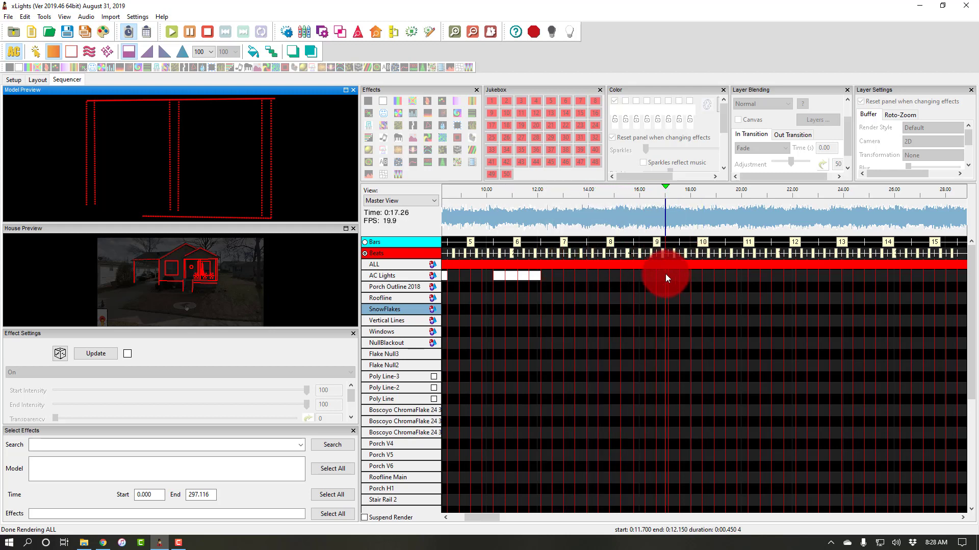
pyautogui.click(663, 195)
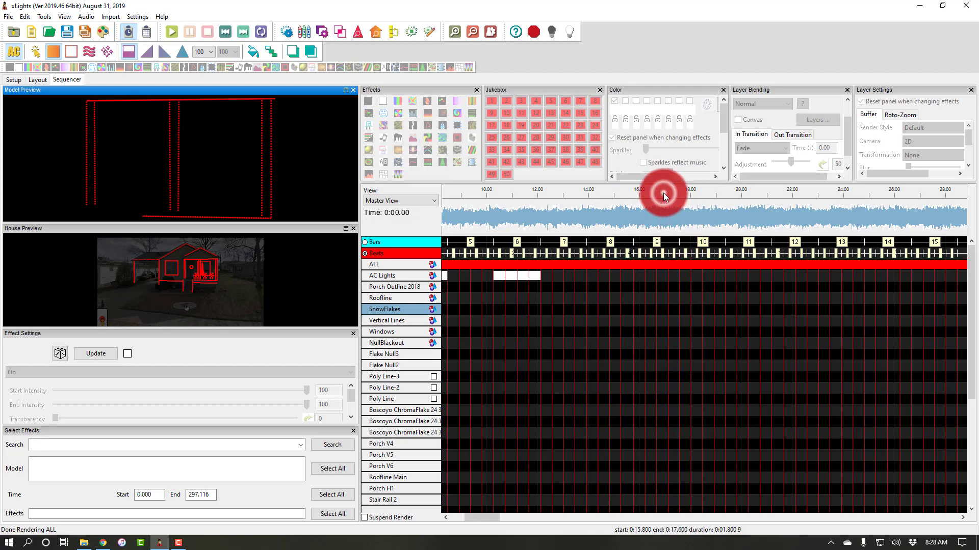
pyautogui.click(668, 262)
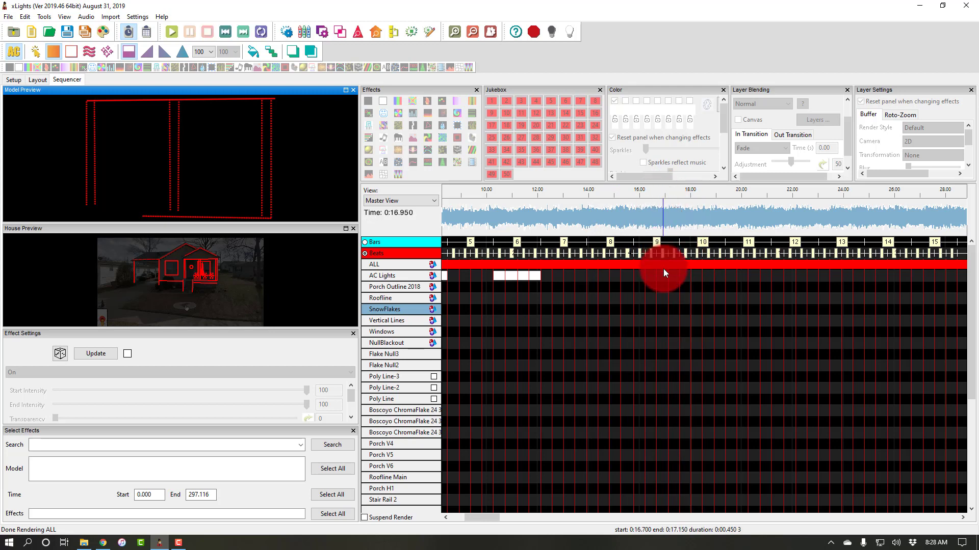
pyautogui.click(665, 194)
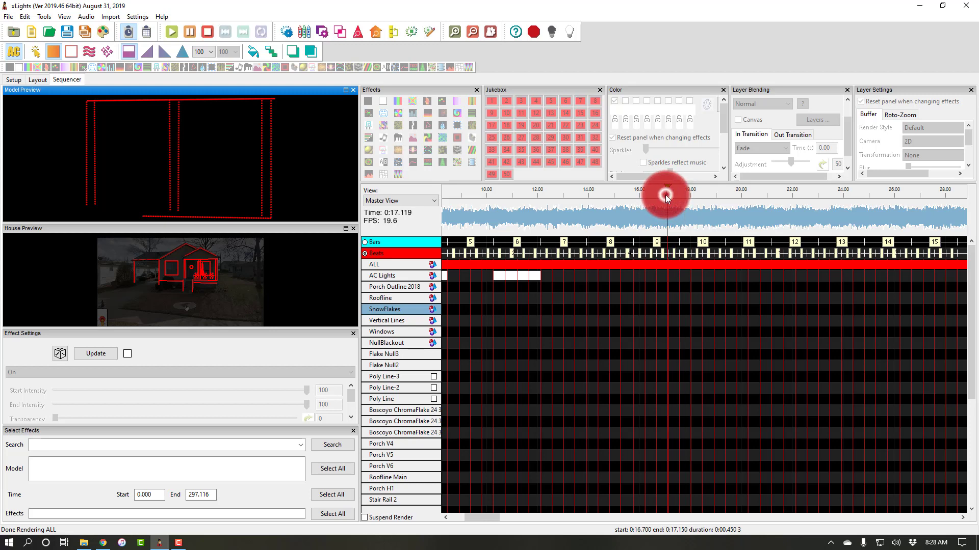
pyautogui.click(667, 276)
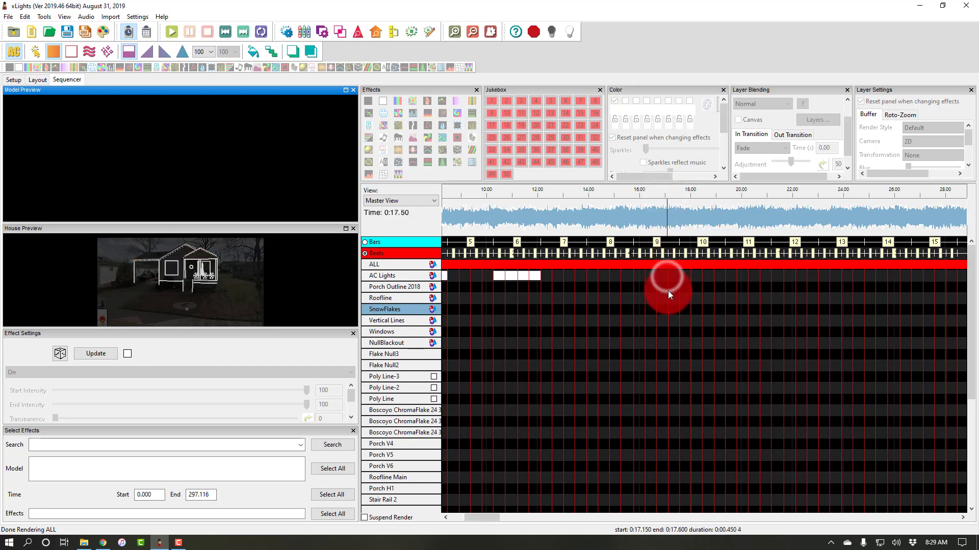
pyautogui.click(668, 299)
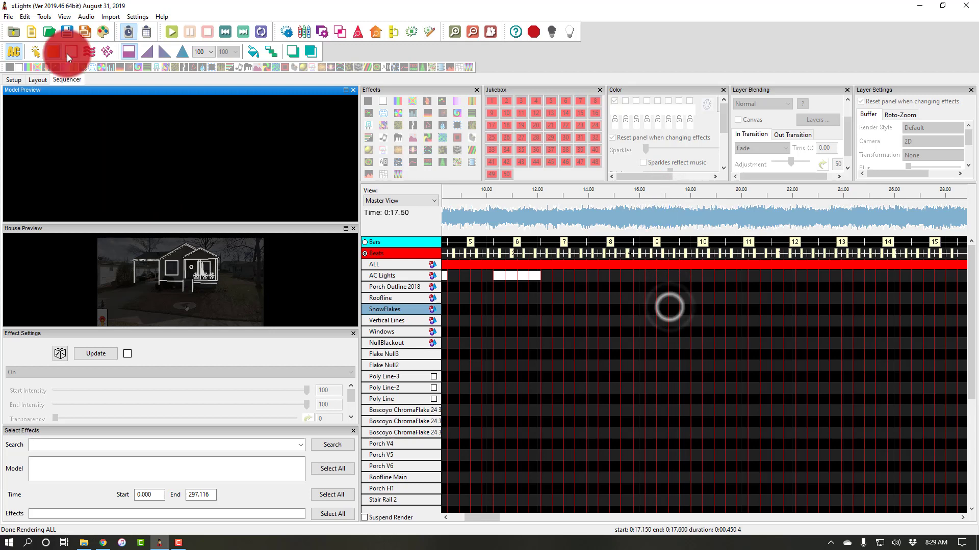
# Switch off AC mode and add a Fan effect to Porch Outline 2018 from 0:17.150 to 0:19.850
pyautogui.click(20, 48)
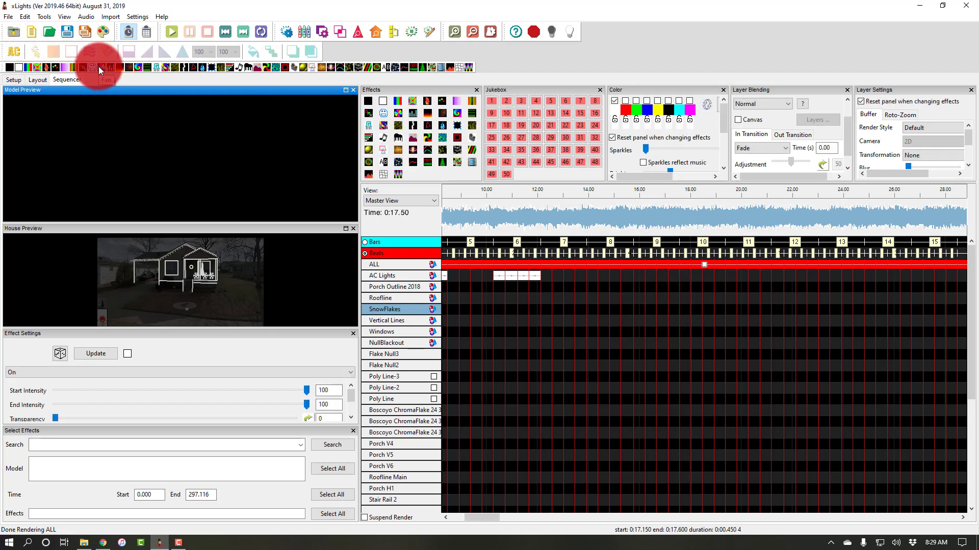
pyautogui.moveTo(98, 67); pyautogui.dragTo(737, 292)
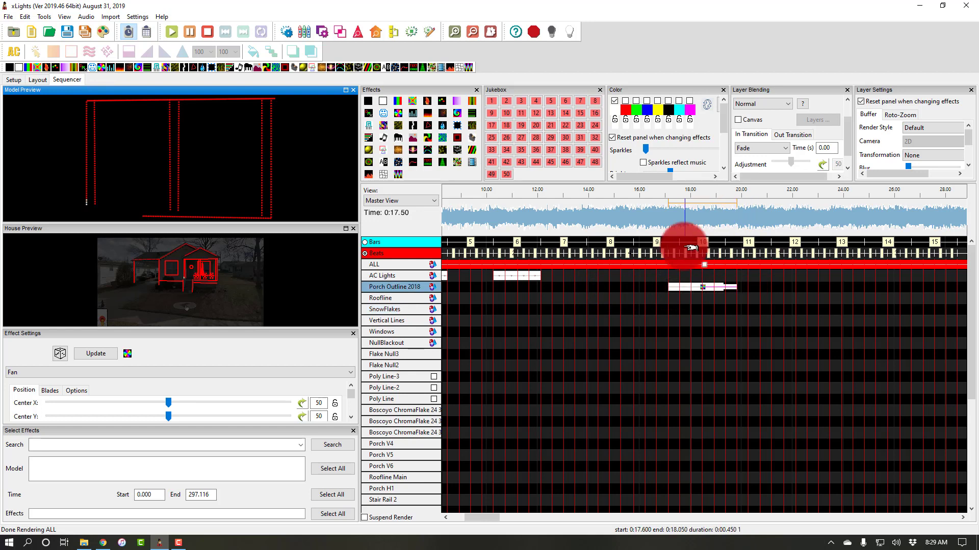
# Move the Fan effect from Porch Outline 2018 to the SnowFlakes row, starting at 0:16.700
pyautogui.click(703, 288)
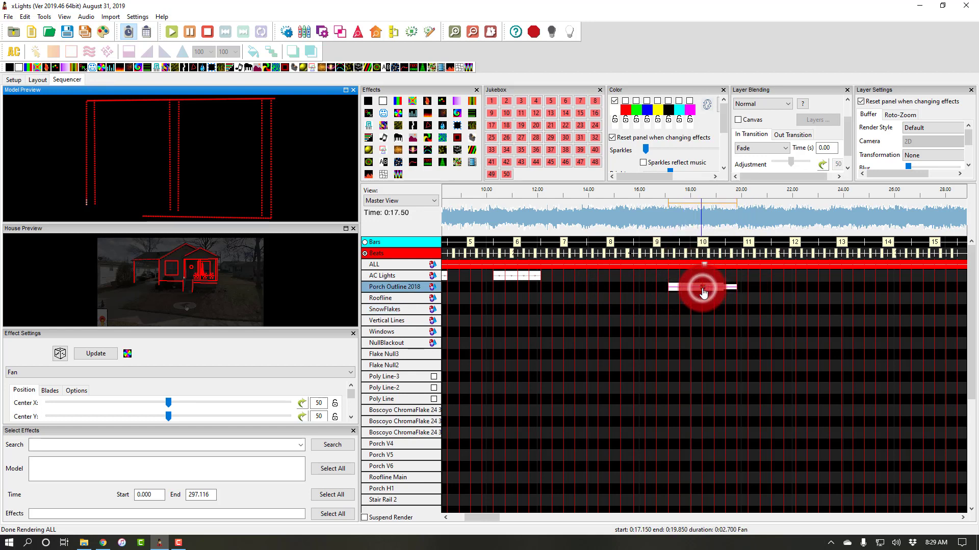
pyautogui.click(702, 287)
pyautogui.press('Delete')
pyautogui.click(699, 308)
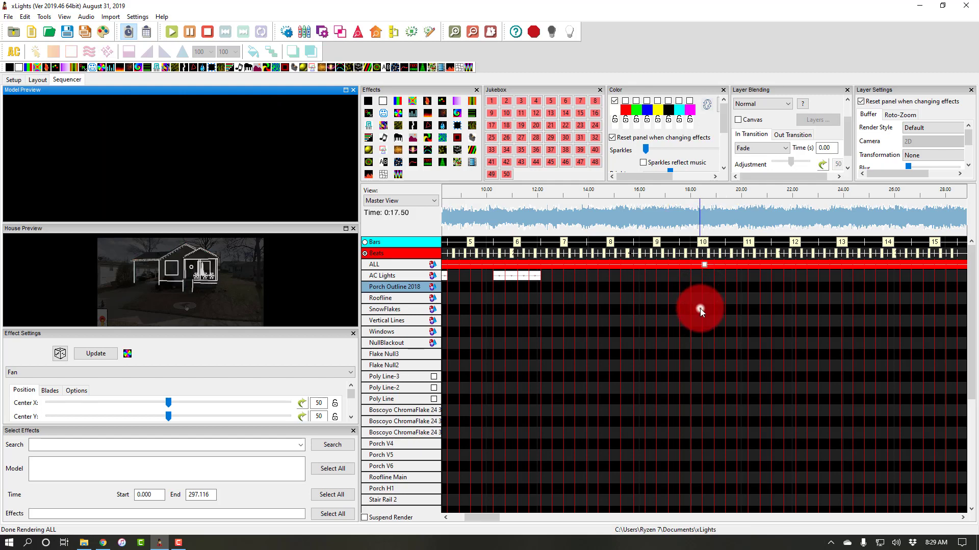
pyautogui.click(662, 311)
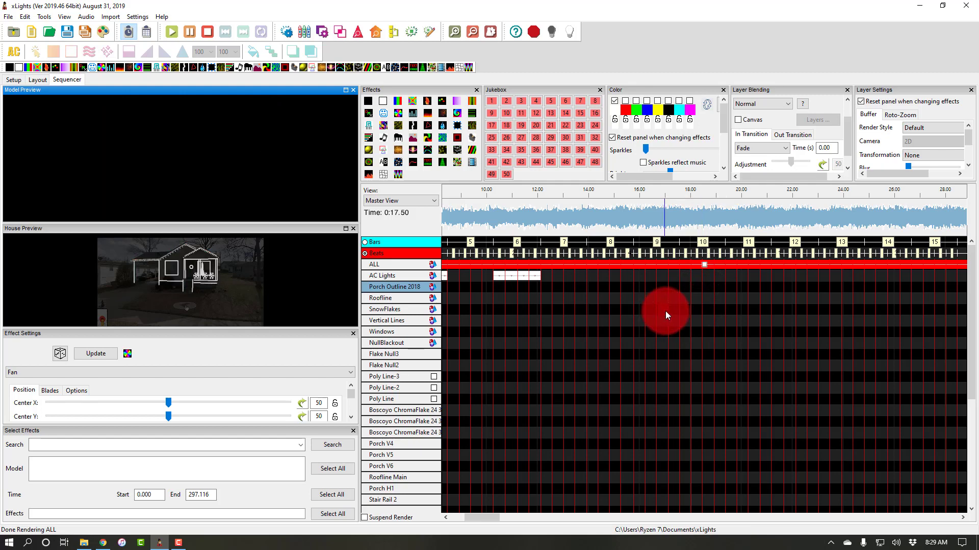
pyautogui.hotkey('ctrl', 'v')
pyautogui.moveTo(684, 313); pyautogui.dragTo(688, 310)
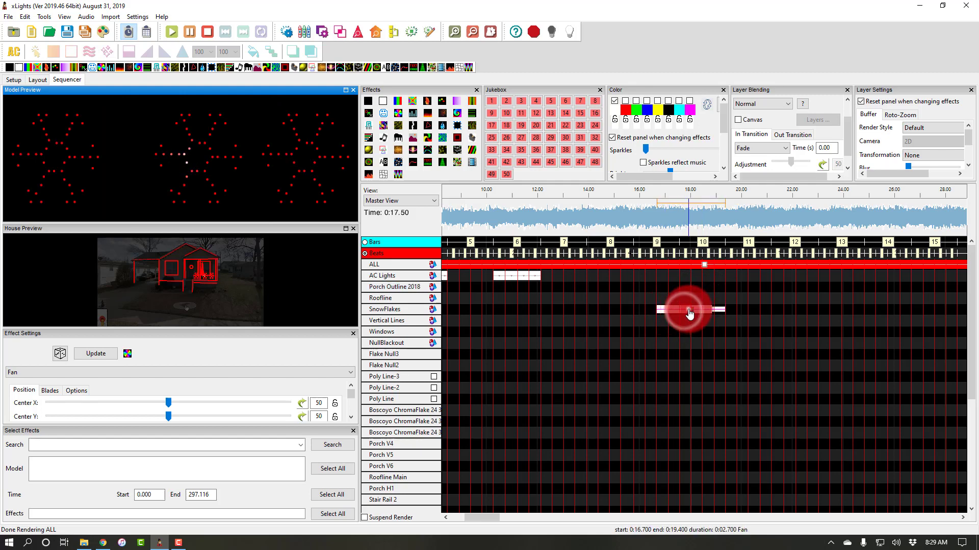
pyautogui.click(222, 55)
pyautogui.click(196, 128)
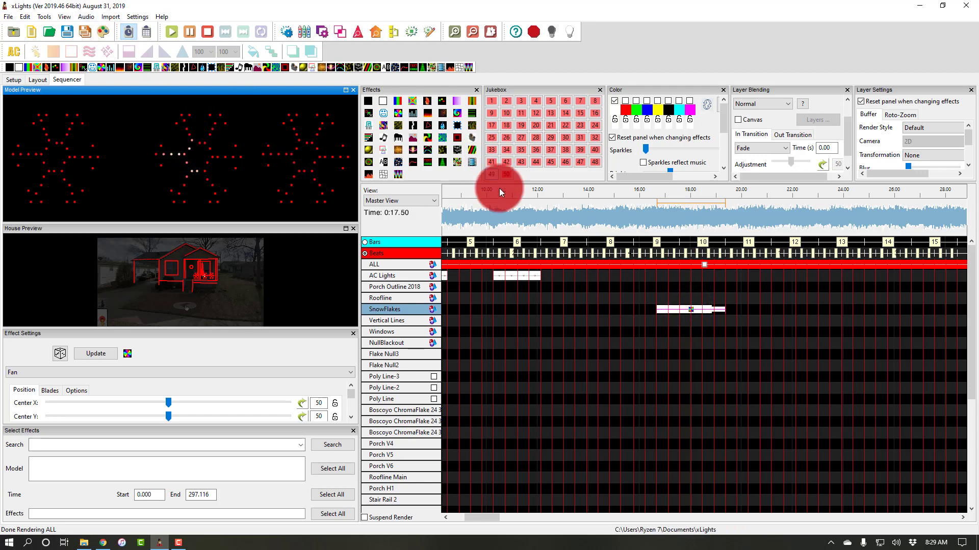
pyautogui.click(691, 336)
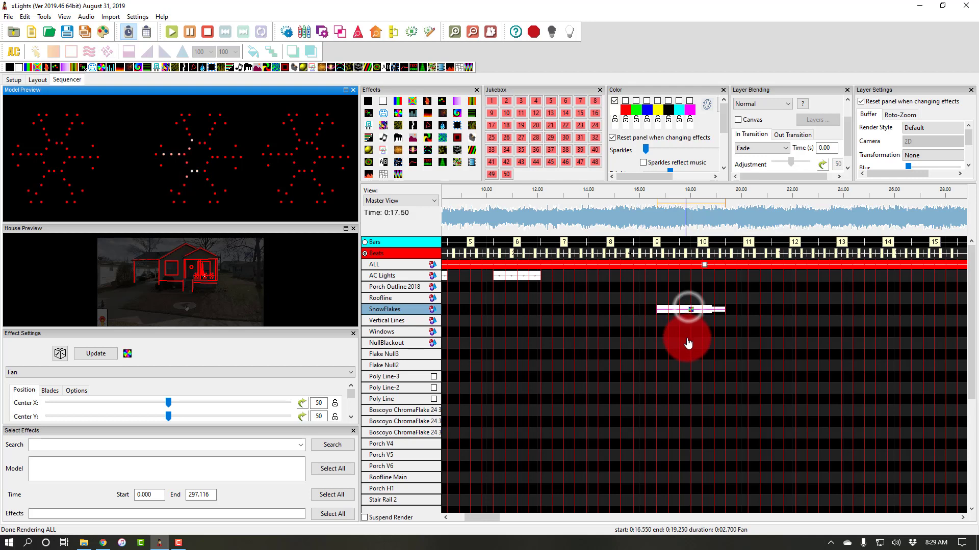
# Expand the SnowFlakes group and move its Fan effect to the first Boscoyo ChromaFlake inside it, from 0:16.700 to 0:19.400
pyautogui.doubleClick(408, 308)
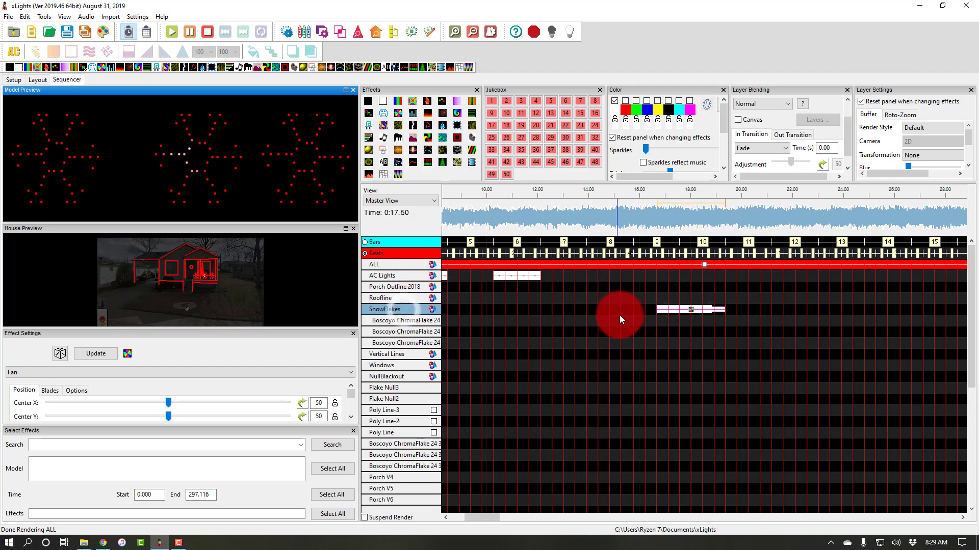
pyautogui.click(690, 326)
pyautogui.hotkey('ctrl', 'x')
pyautogui.click(668, 319)
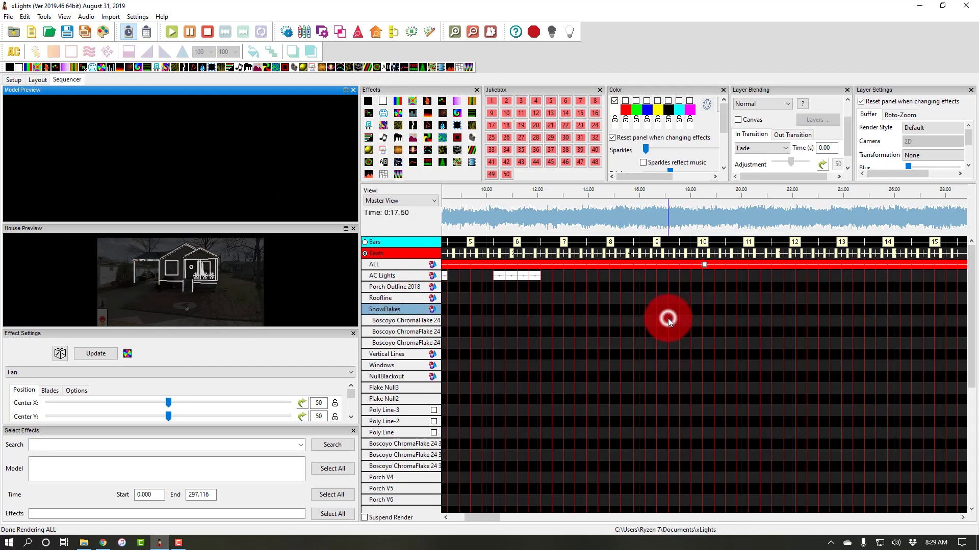
pyautogui.hotkey('ctrl', 'v')
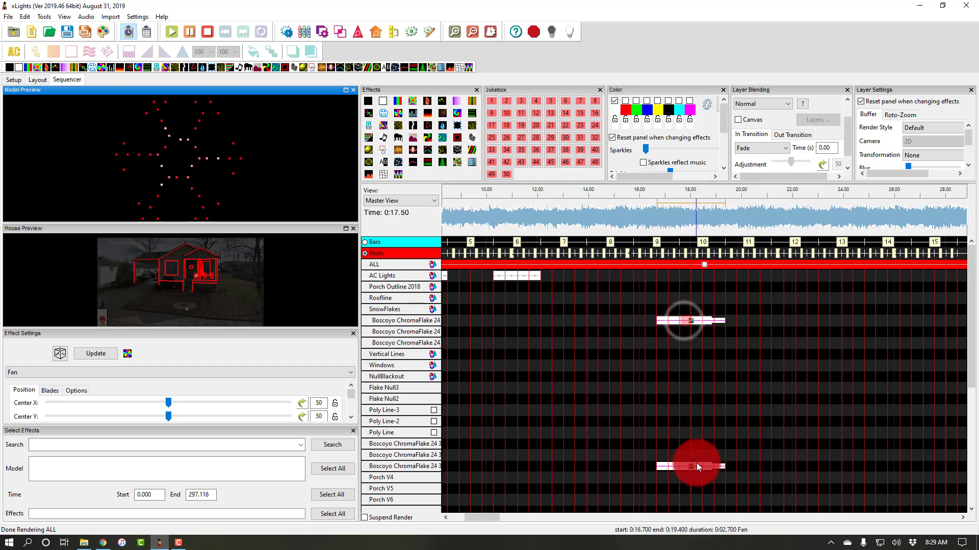
# Set the Rev's of the Fan effect on the first Boscoyo ChromaFlake in the SnowFlakes group to 1.29
pyautogui.click(690, 466)
pyautogui.click(690, 320)
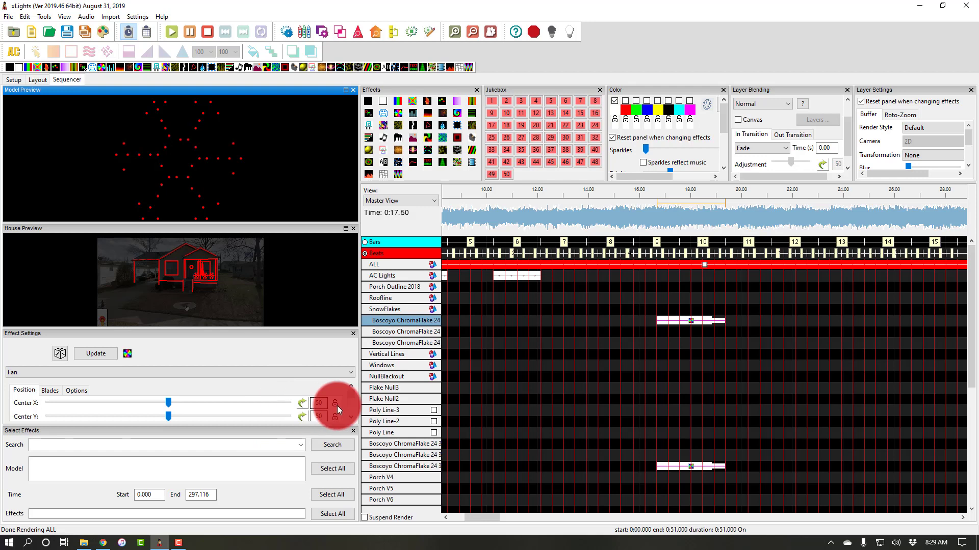
pyautogui.moveTo(353, 399); pyautogui.dragTo(353, 412)
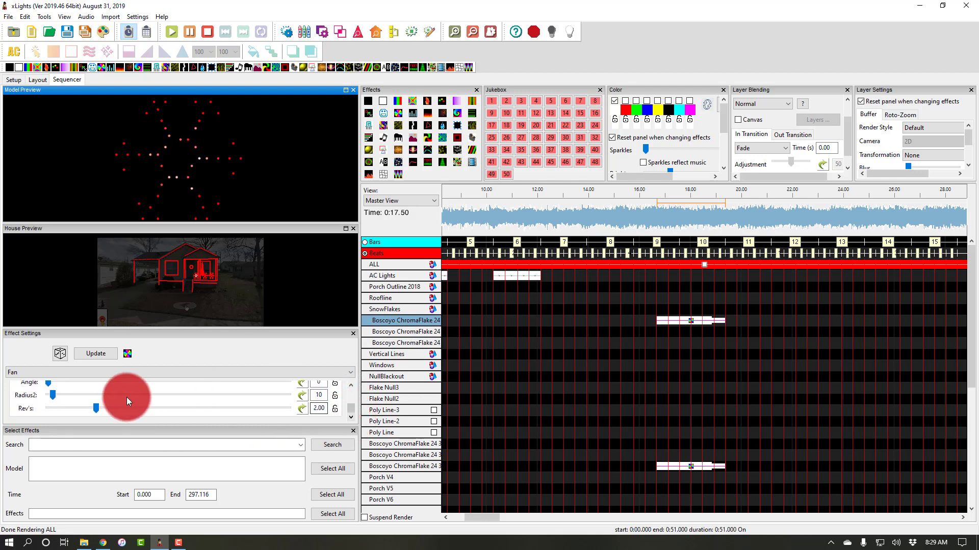
pyautogui.moveTo(99, 410); pyautogui.dragTo(78, 412)
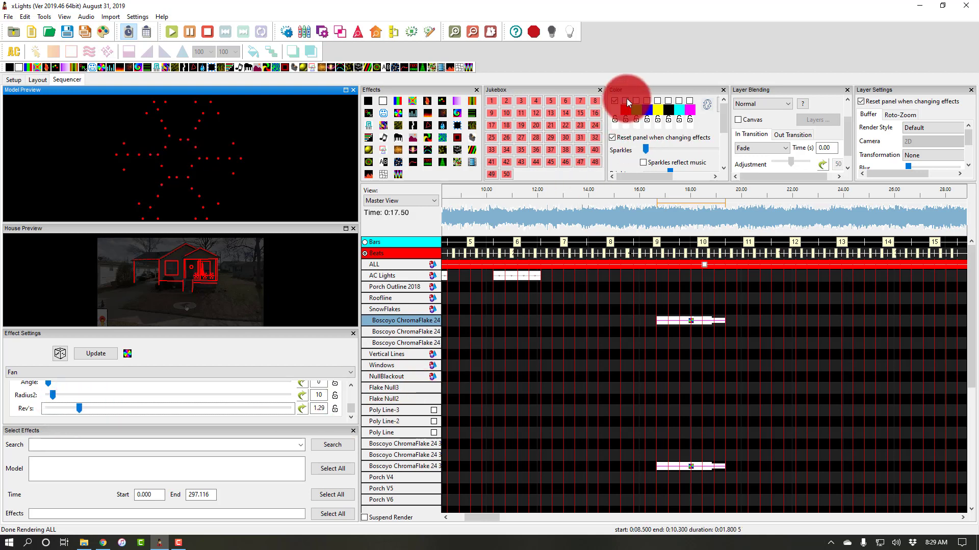
pyautogui.click(647, 101)
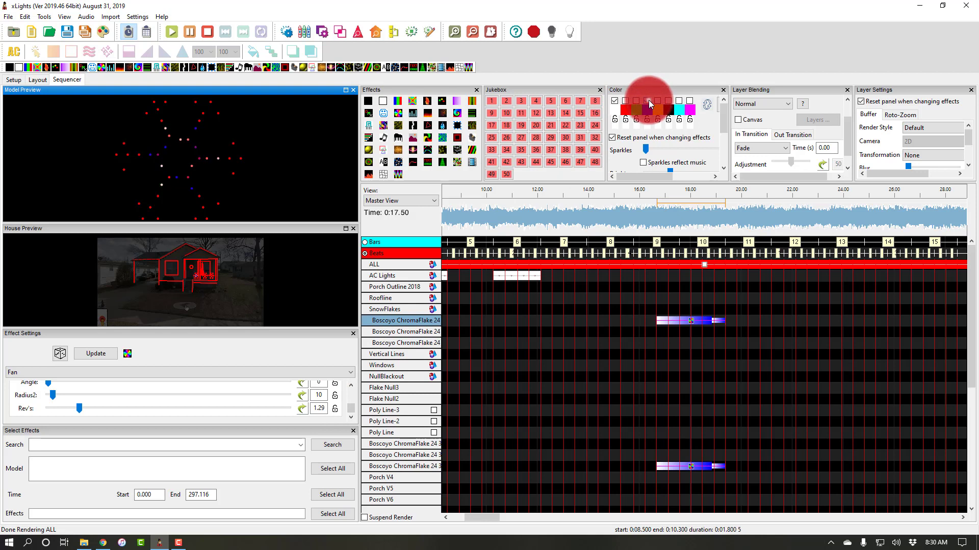
pyautogui.click(646, 101)
pyautogui.click(671, 104)
pyautogui.click(678, 104)
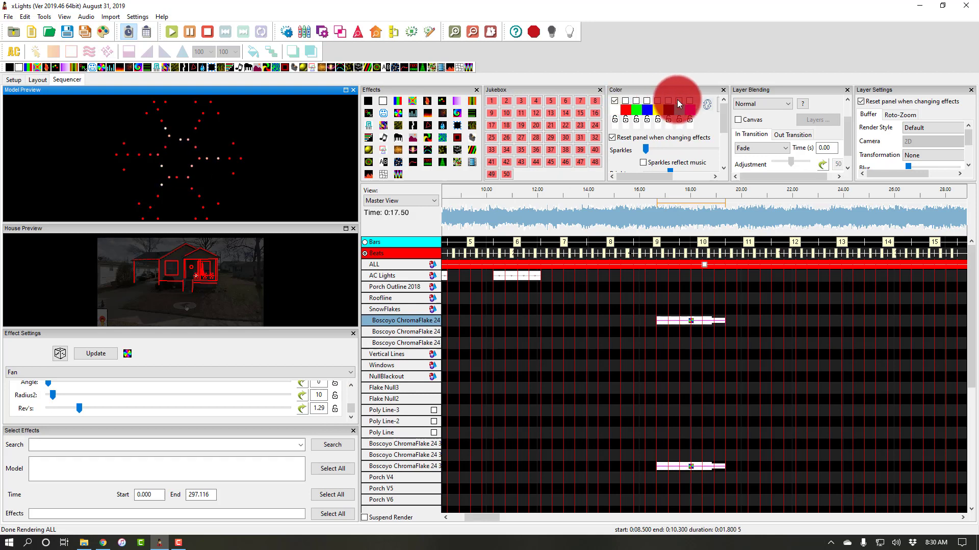
pyautogui.click(678, 100)
pyautogui.click(678, 100)
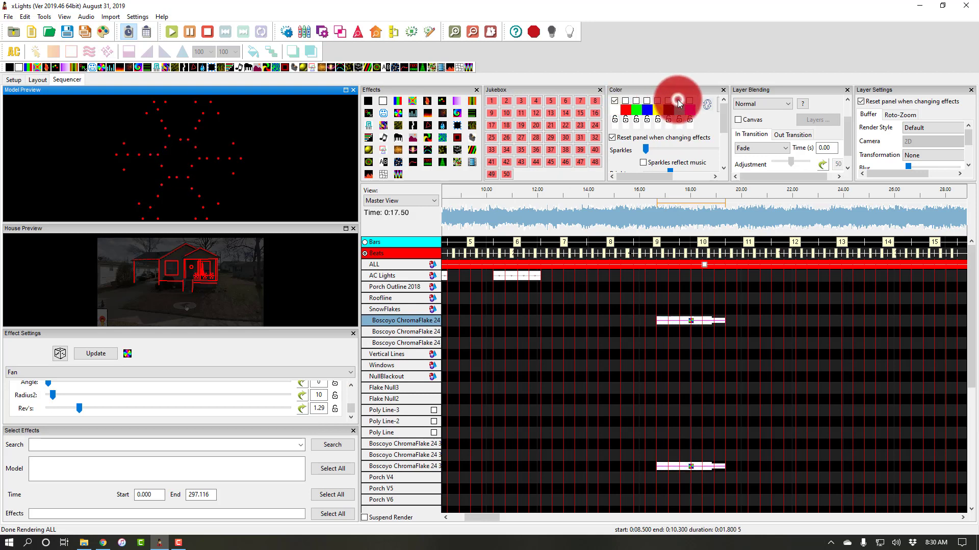
pyautogui.scroll(-1, 681, 106)
pyautogui.scroll(1, 681, 105)
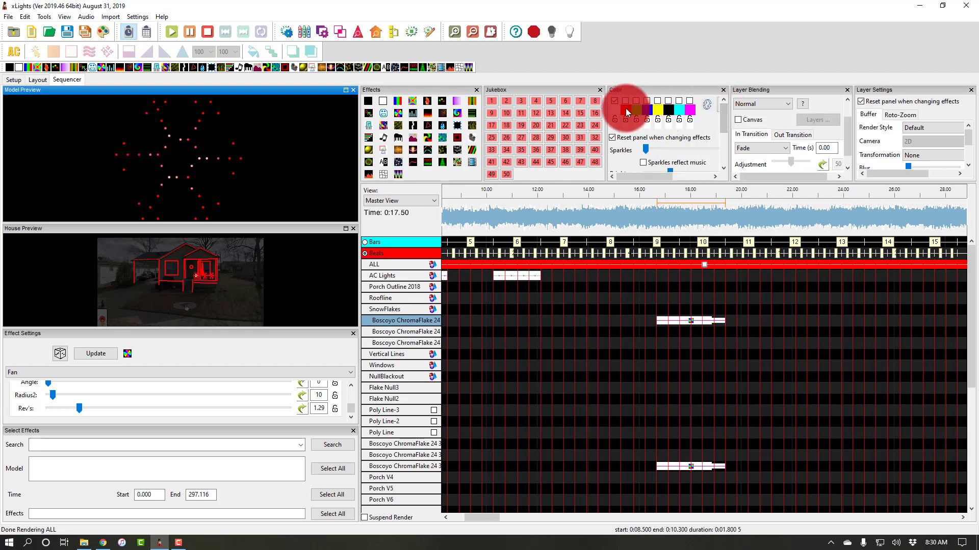
# Enable yellow alongside white for the Fan effect and set its Radius1 to 169
pyautogui.click(708, 105)
pyautogui.click(658, 100)
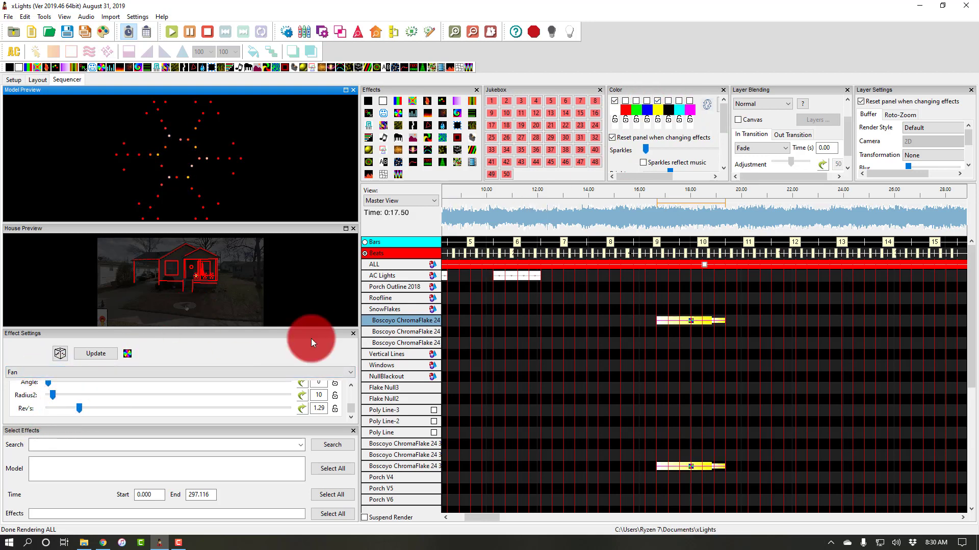
pyautogui.scroll(3, 349, 404)
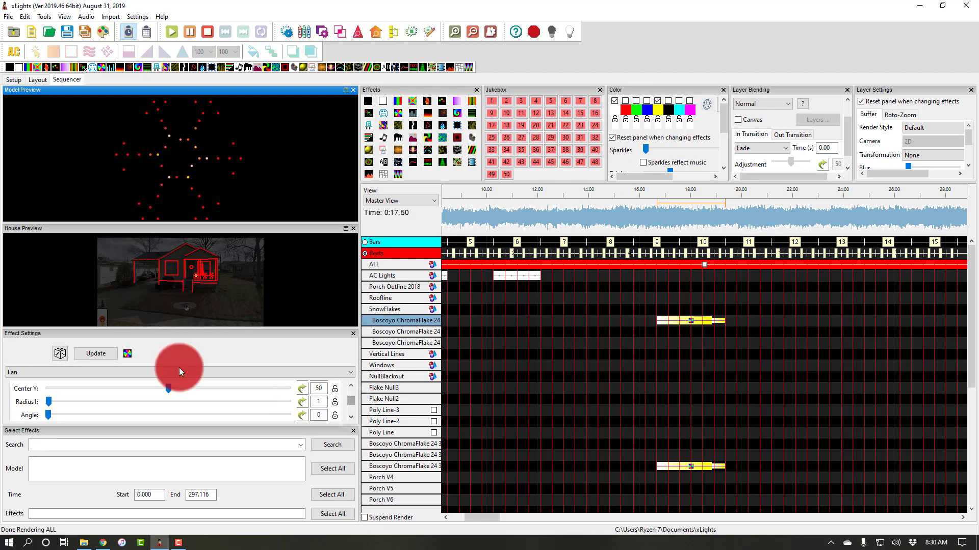
pyautogui.moveTo(47, 402); pyautogui.dragTo(126, 405)
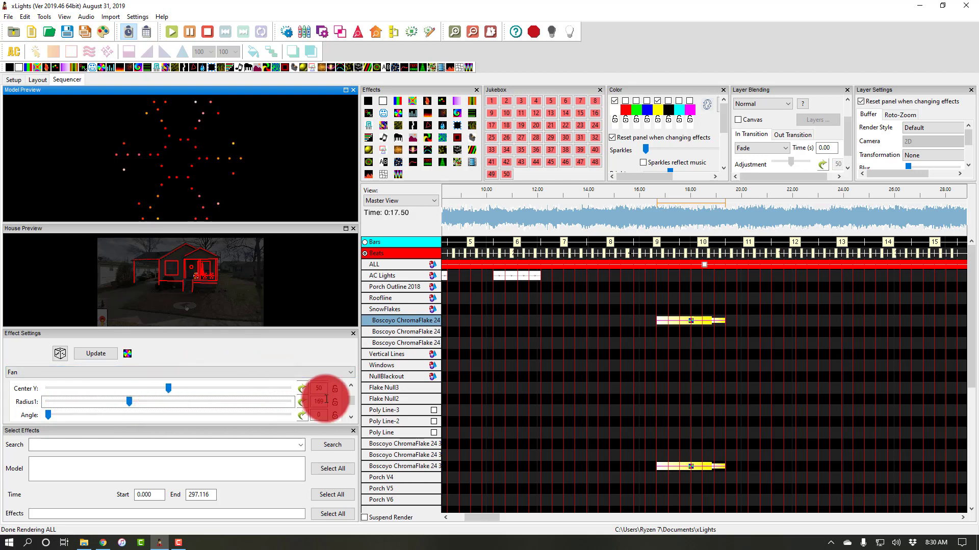
pyautogui.click(352, 388)
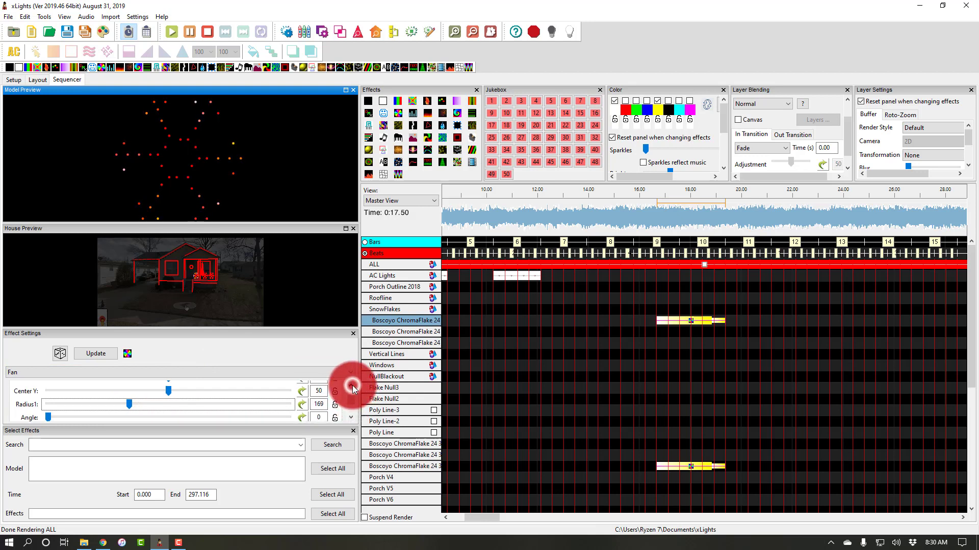
# Play the song from 0:16.450 and extend the end of the first ChromaFlake's Fan effect to 0:43.950
pyautogui.click(686, 321)
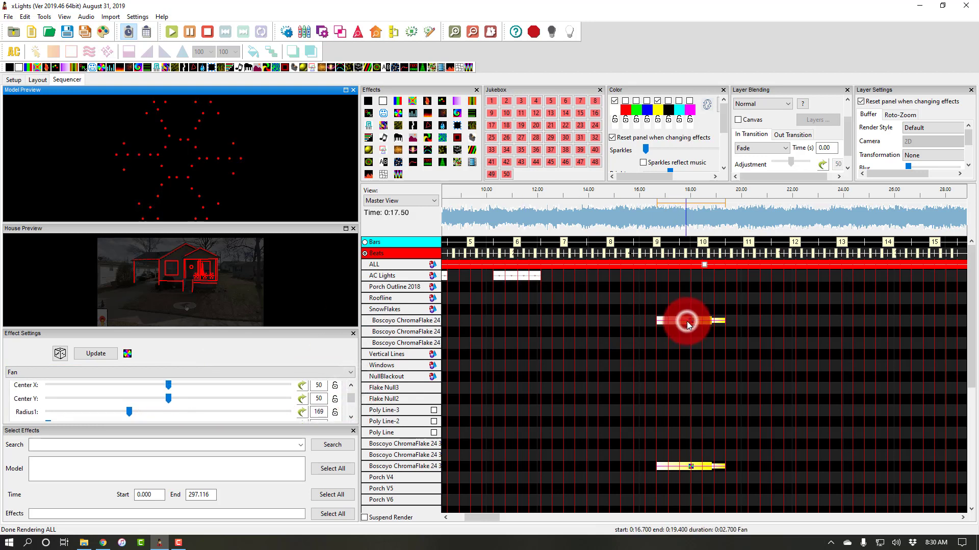
pyautogui.click(653, 193)
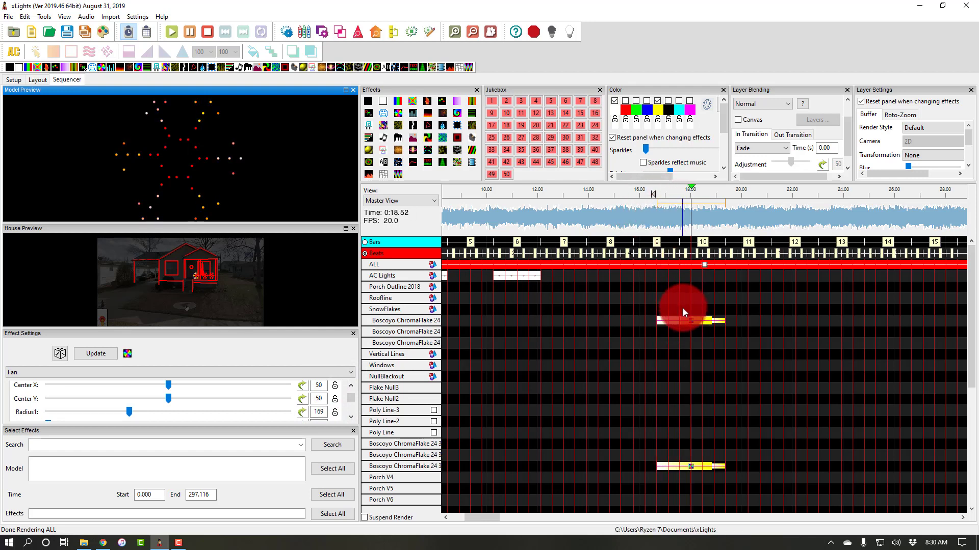
pyautogui.moveTo(724, 322); pyautogui.dragTo(747, 321)
pyautogui.moveTo(774, 316); pyautogui.dragTo(824, 323)
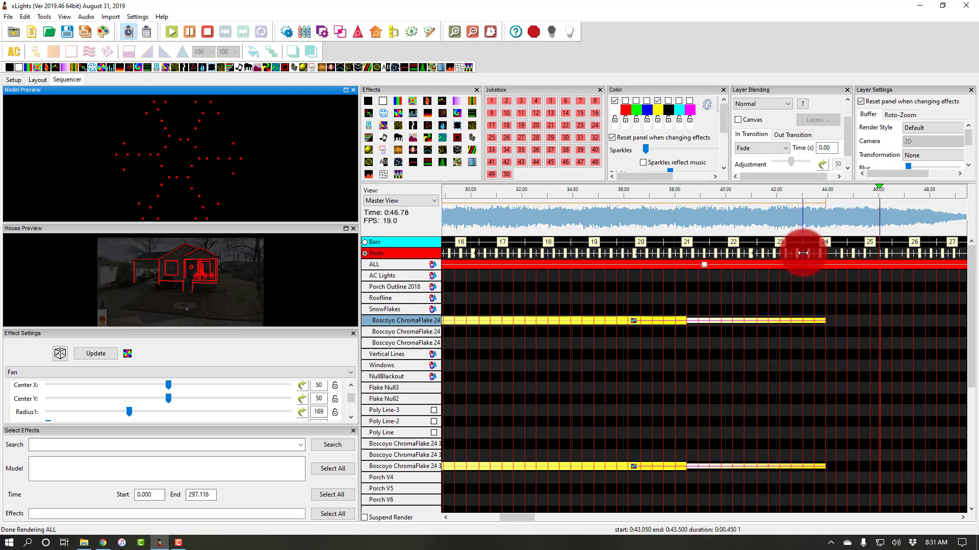
pyautogui.press('space')
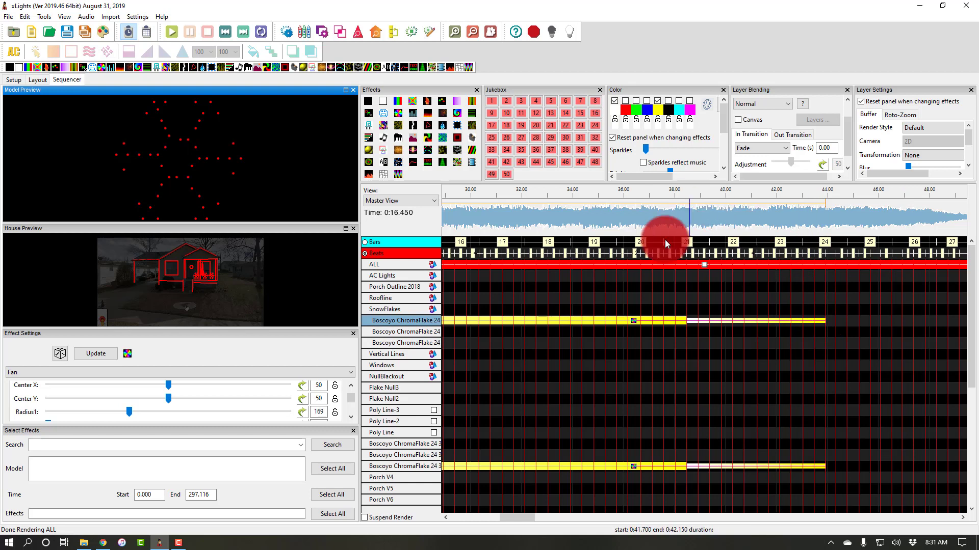
# Play the song from 0:30.750 and examine how the extended Fan effect looks on the snowflake
pyautogui.click(632, 320)
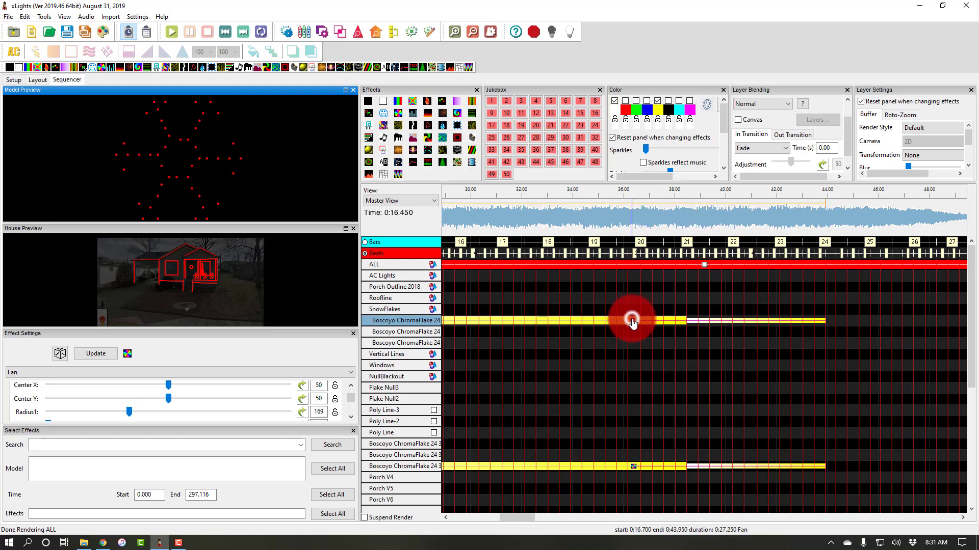
pyautogui.click(491, 192)
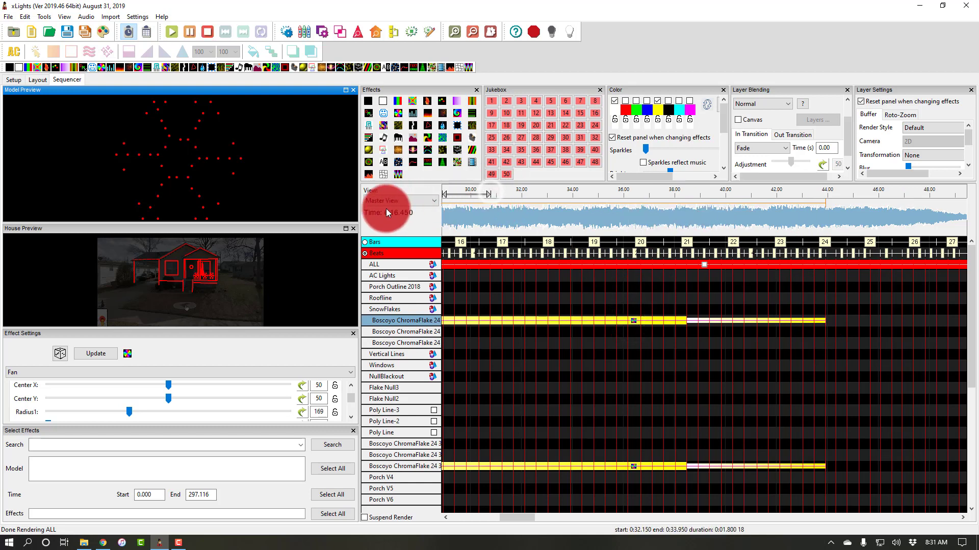
pyautogui.click(481, 193)
pyautogui.press('space')
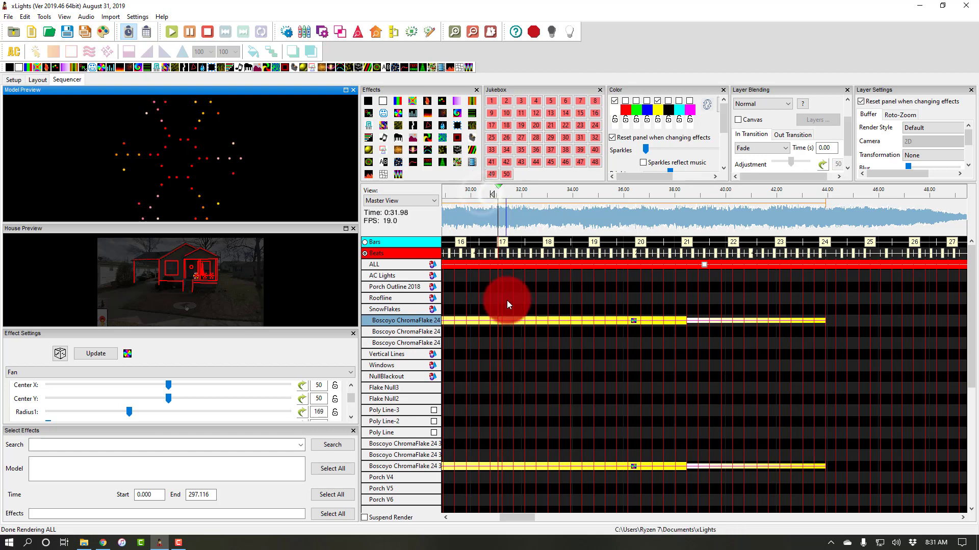
pyautogui.click(507, 320)
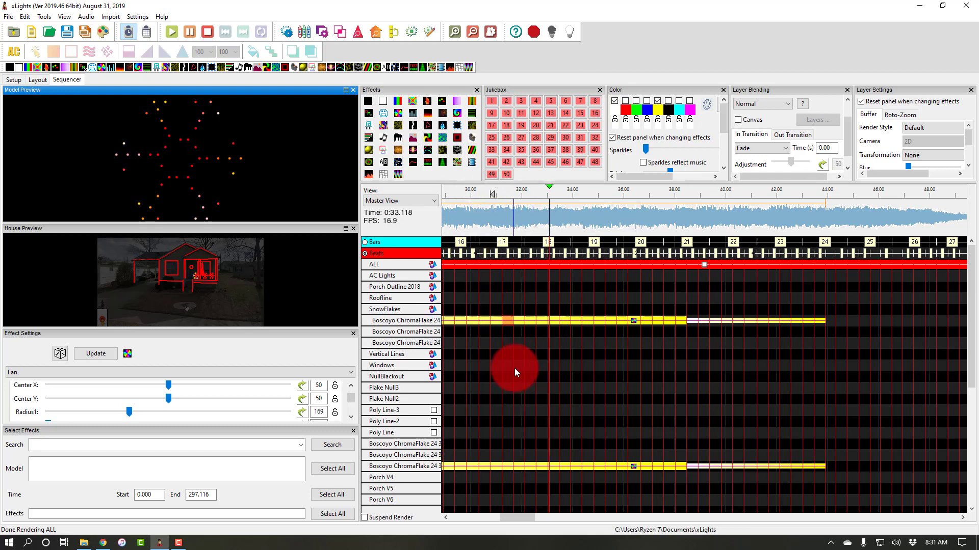
pyautogui.click(554, 320)
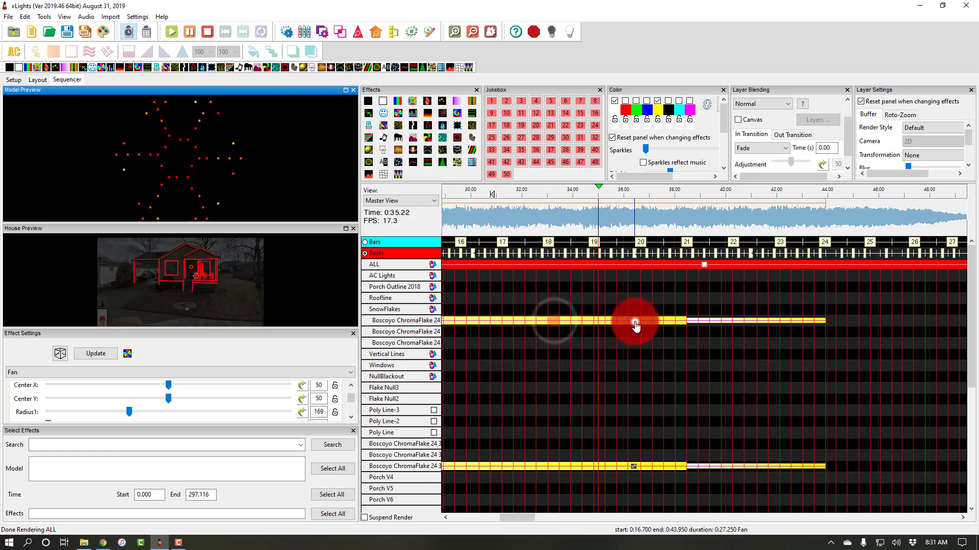
pyautogui.click(633, 321)
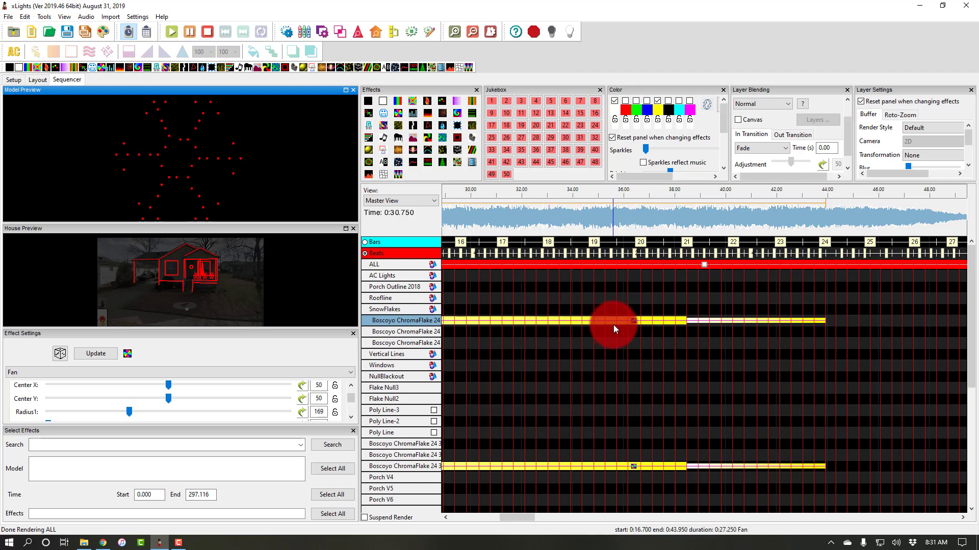
pyautogui.click(613, 320)
pyautogui.click(633, 322)
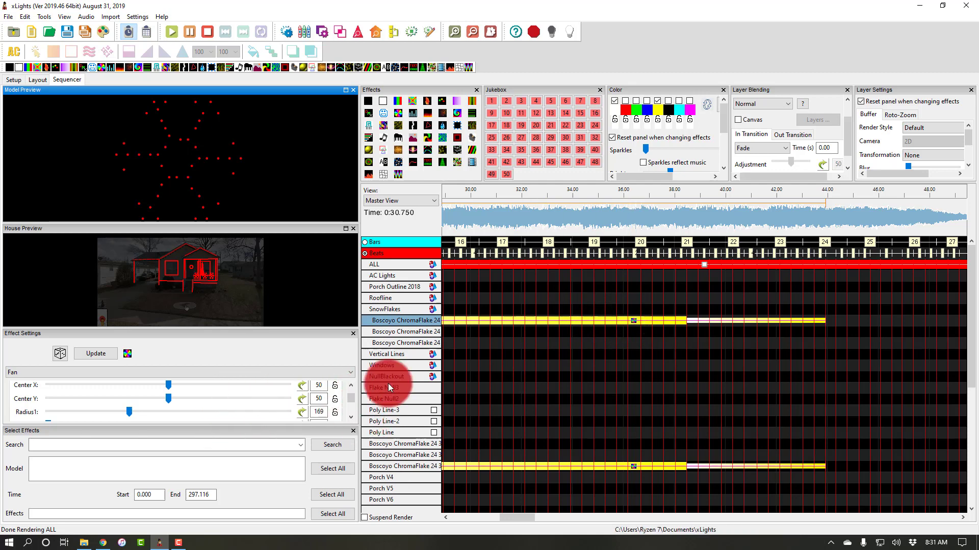
# Increase the Rev's of the extended Fan effect to 10
pyautogui.moveTo(510, 515); pyautogui.dragTo(488, 516)
pyautogui.click(754, 322)
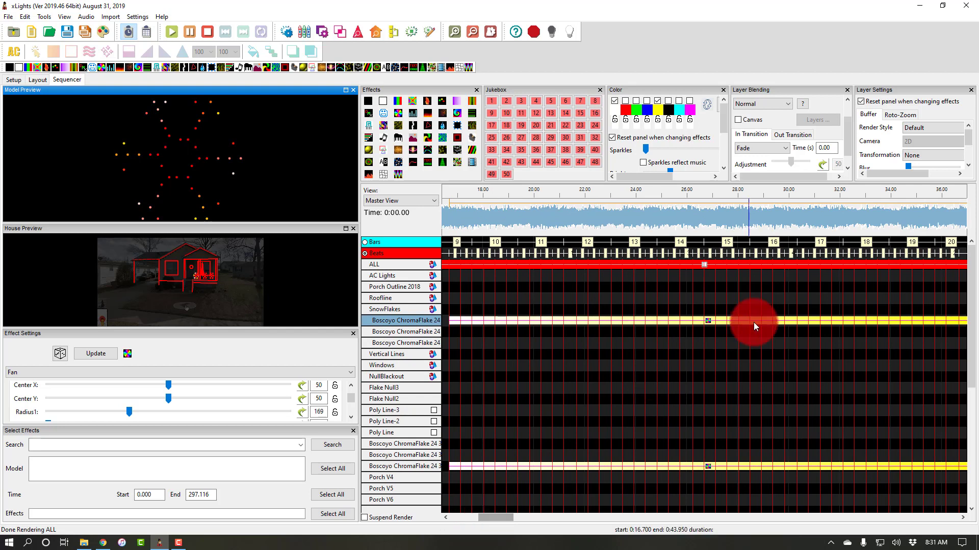
pyautogui.click(706, 321)
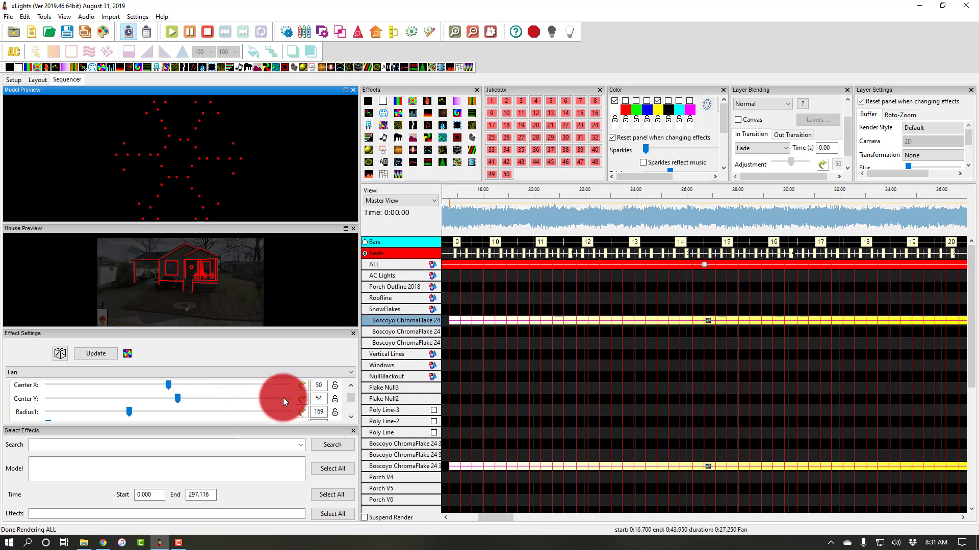
pyautogui.moveTo(347, 400); pyautogui.dragTo(351, 411)
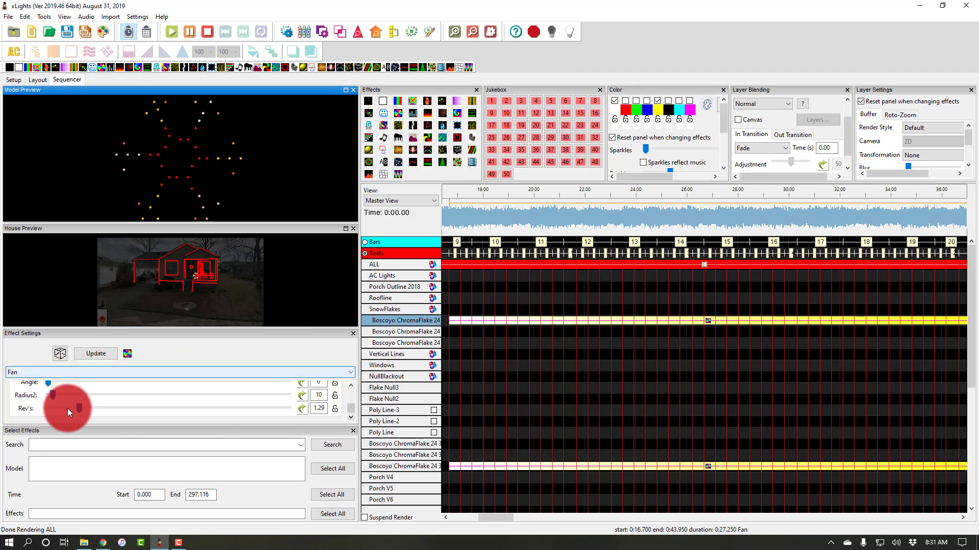
pyautogui.moveTo(79, 409); pyautogui.dragTo(84, 408)
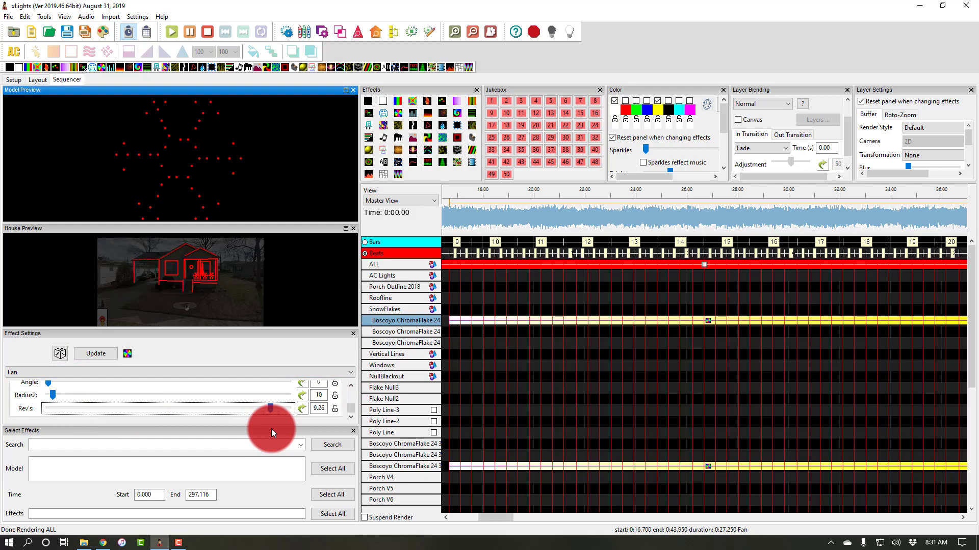
pyautogui.moveTo(279, 416); pyautogui.dragTo(283, 411)
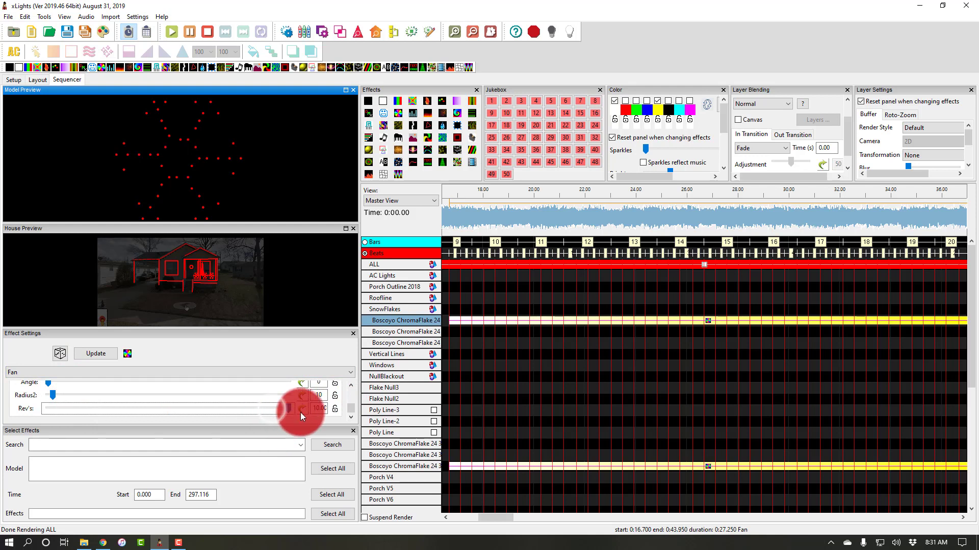
# Play the song from 0:21.00 to check the Fan effect's rotation speed on the snowflake
pyautogui.click(559, 194)
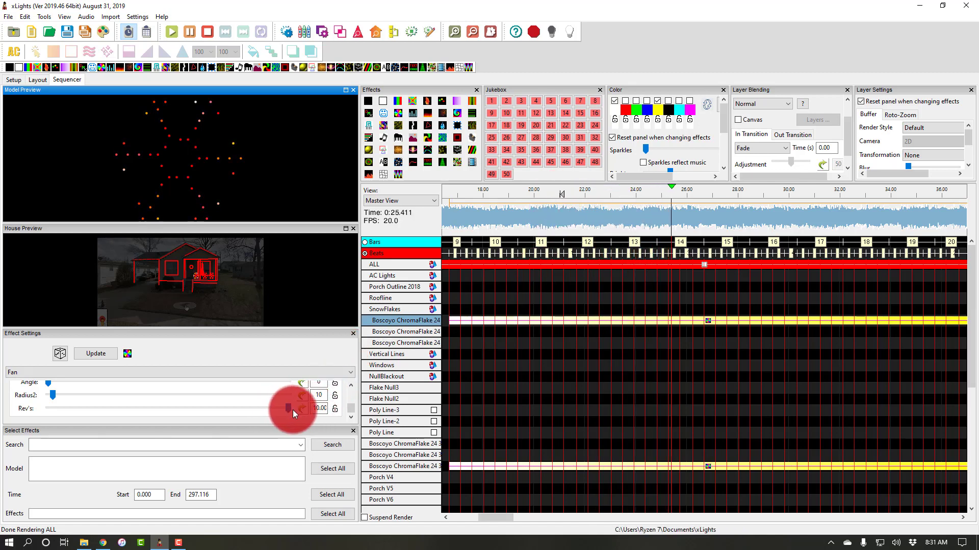
pyautogui.click(495, 378)
pyautogui.click(616, 353)
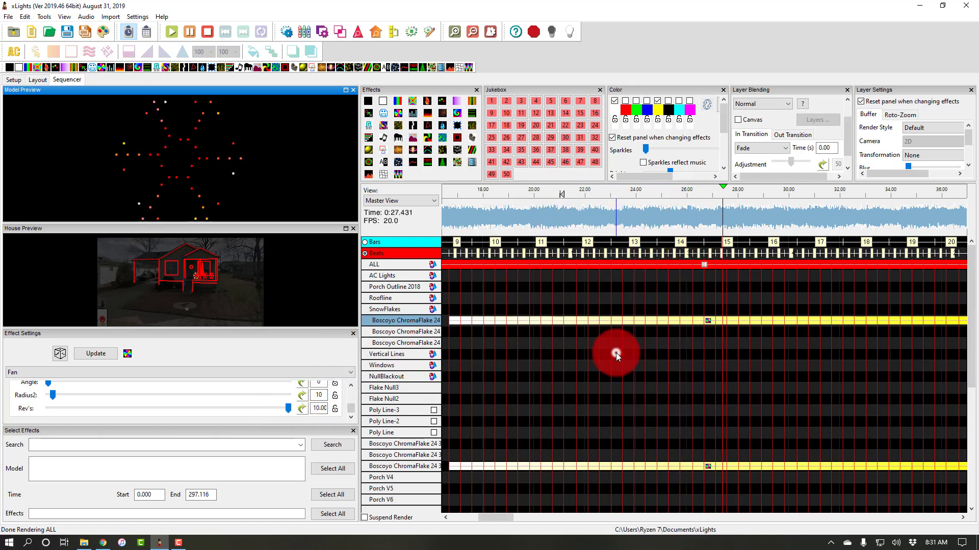
# Copy the Fan effect to the second and third Boscoyo ChromaFlakes in the SnowFlakes group, starting at 0:16.700
pyautogui.click(709, 320)
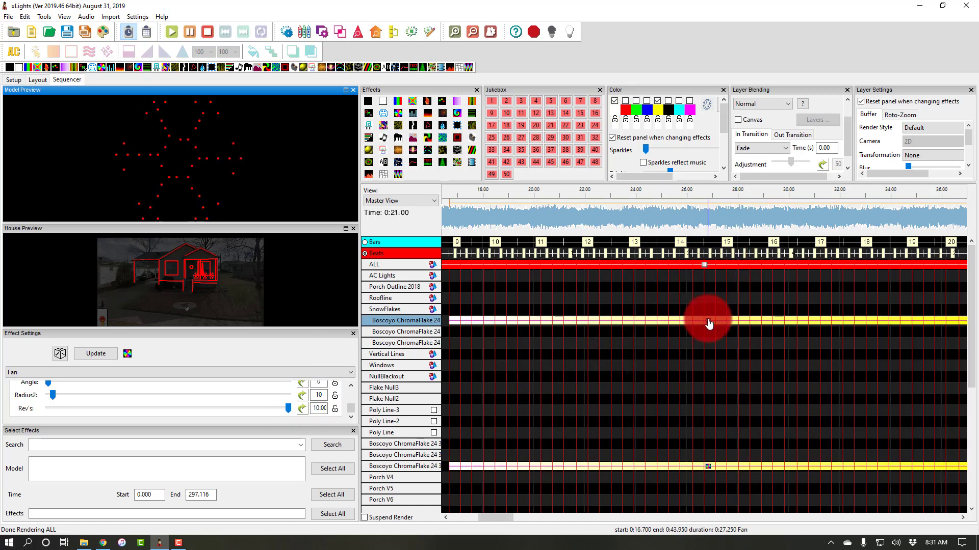
pyautogui.scroll(-2, 708, 320)
pyautogui.scroll(1, 708, 320)
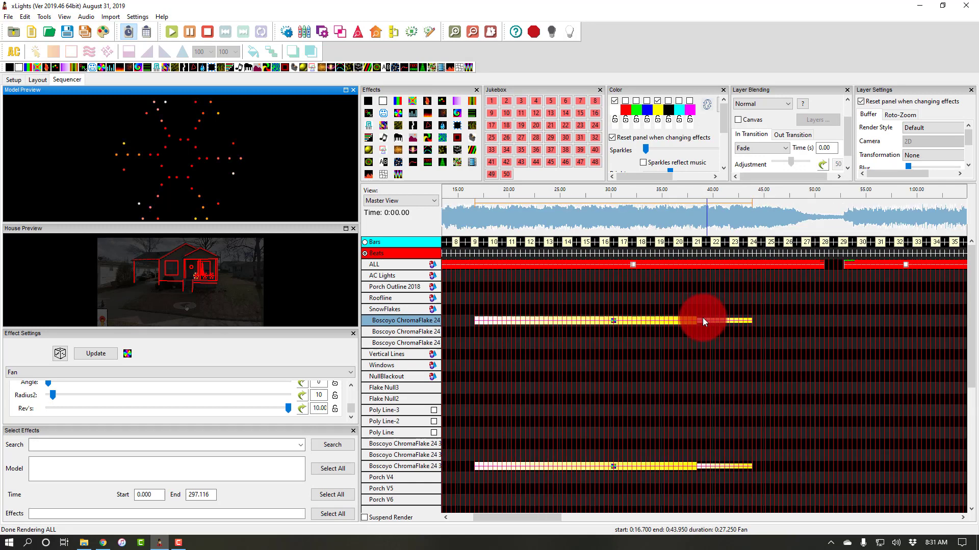
pyautogui.click(475, 335)
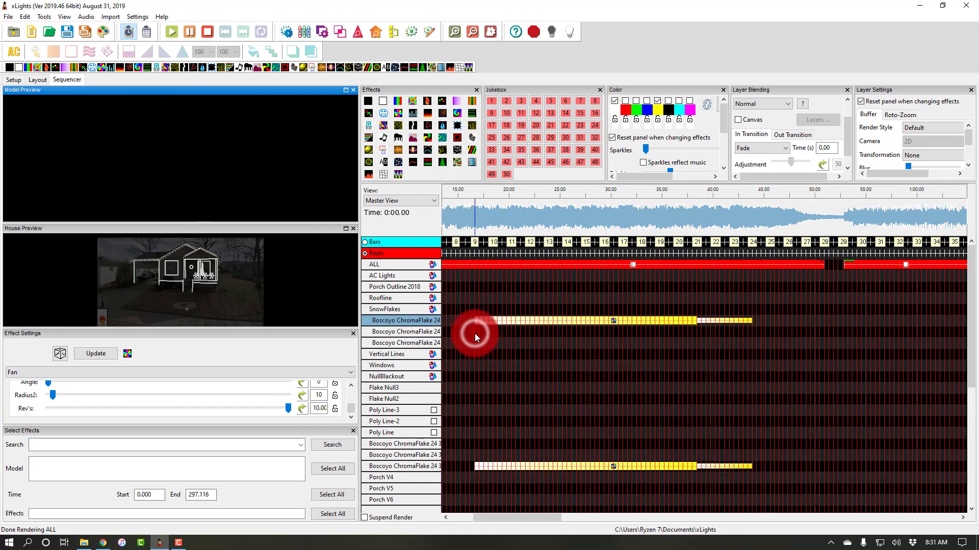
pyautogui.click(476, 328)
pyautogui.hotkey('ctrl', 'v')
pyautogui.click(477, 343)
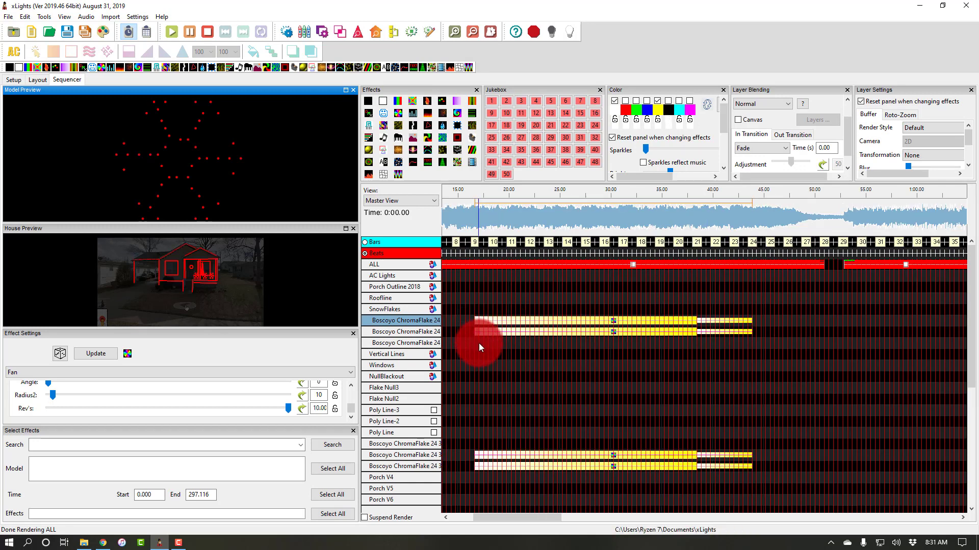
pyautogui.hotkey('ctrl', 'v')
# Play the song from 0:16.550 and examine how the Fan effects look together on all three snowflakes
pyautogui.click(490, 198)
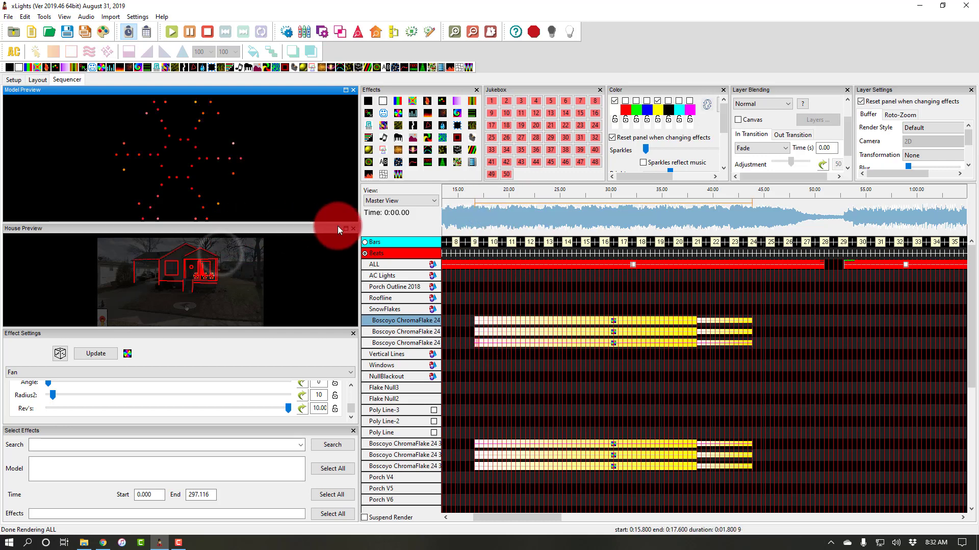
pyautogui.click(485, 223)
pyautogui.click(483, 188)
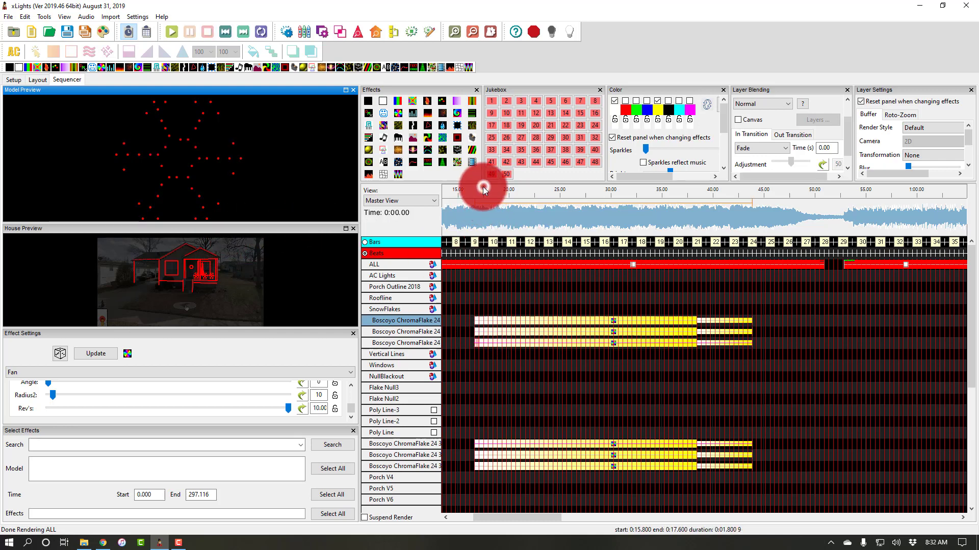
pyautogui.click(474, 188)
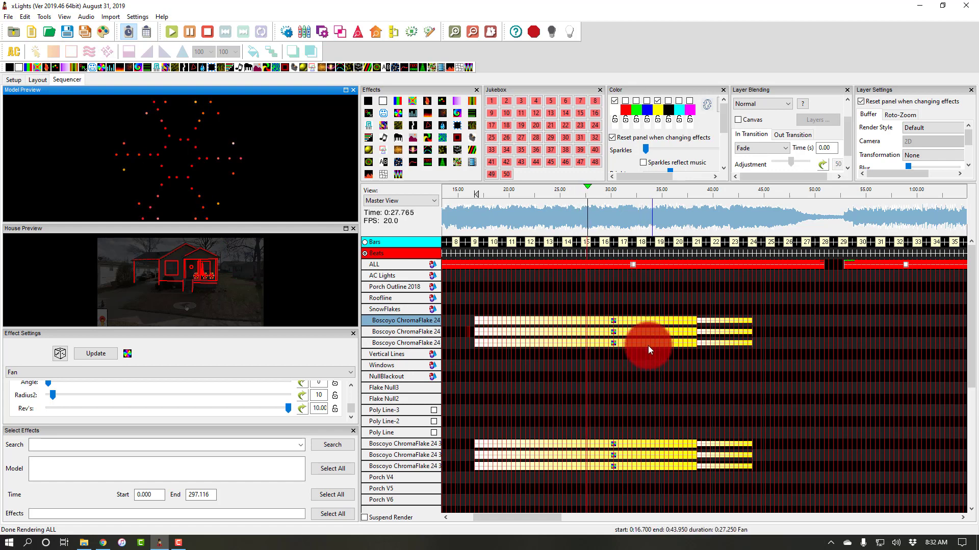
pyautogui.scroll(-1, 673, 342)
pyautogui.hscroll(-1, 674, 343)
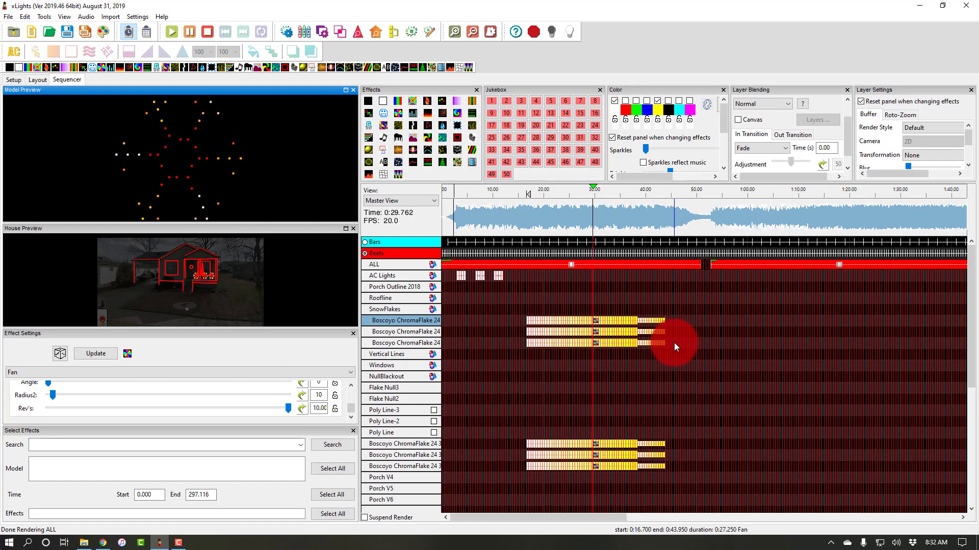
pyautogui.scroll(1, 674, 342)
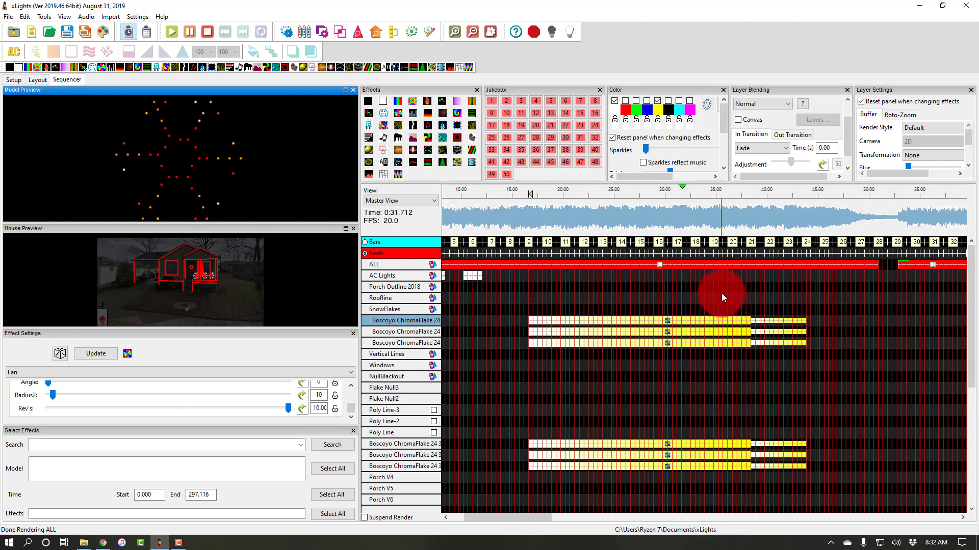
pyautogui.click(608, 294)
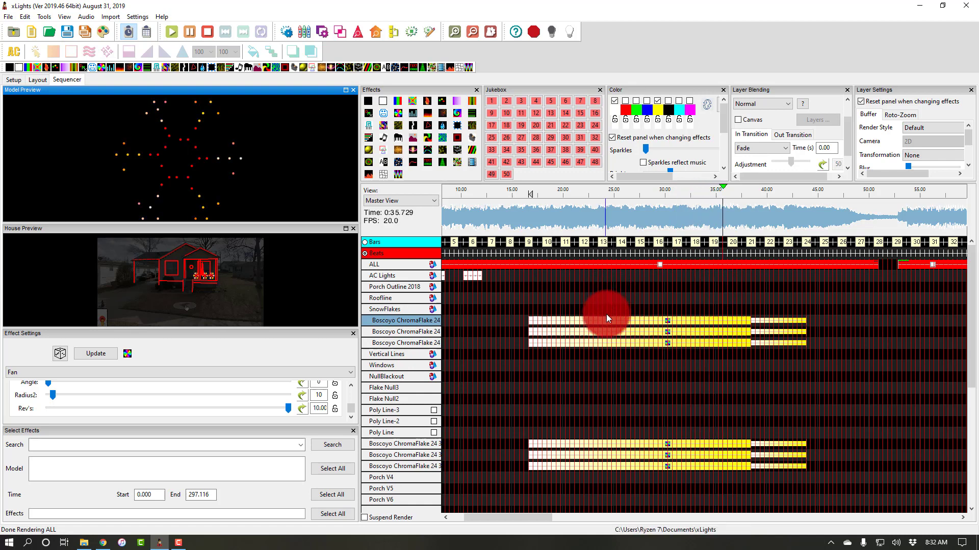
pyautogui.hotkey('ctrl', 's')
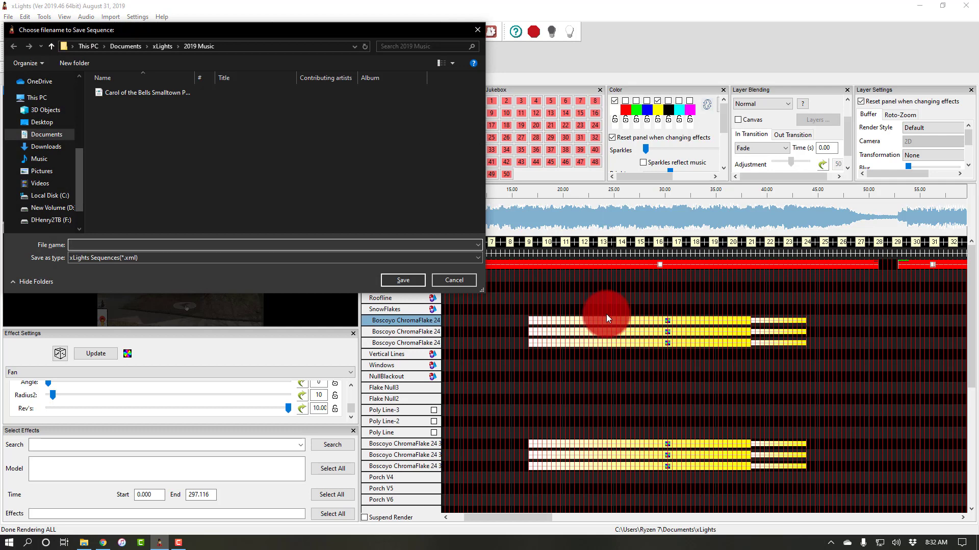
pyautogui.click(451, 286)
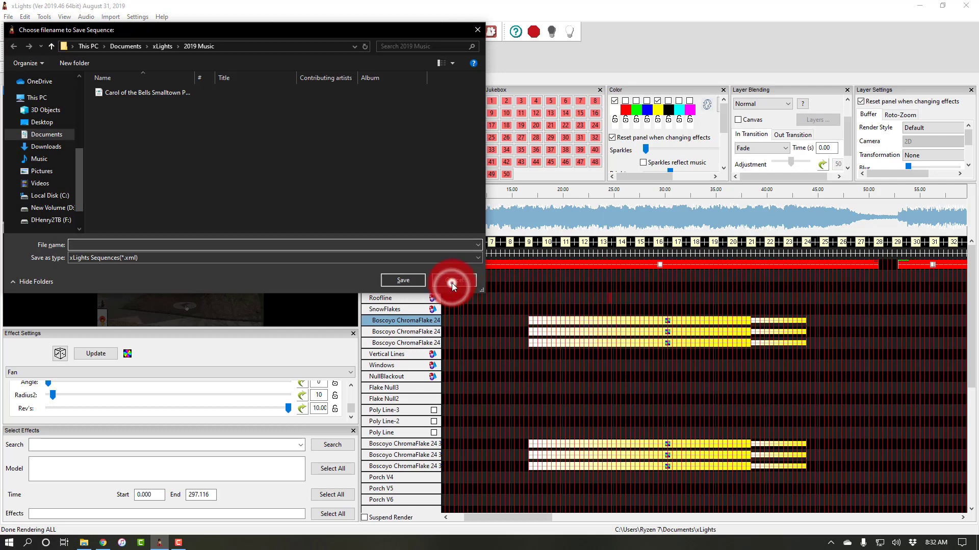
pyautogui.click(467, 282)
# Save the sequence in the 2019 Music folder as "O Come, O Come Emmanuel - August Burns Red"
pyautogui.hotkey('ctrl', 's')
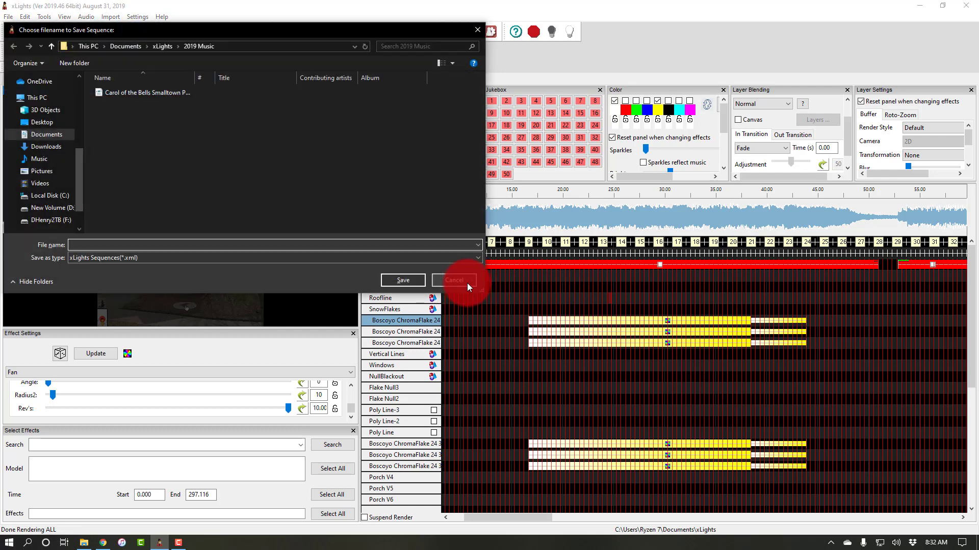
pyautogui.write('O')
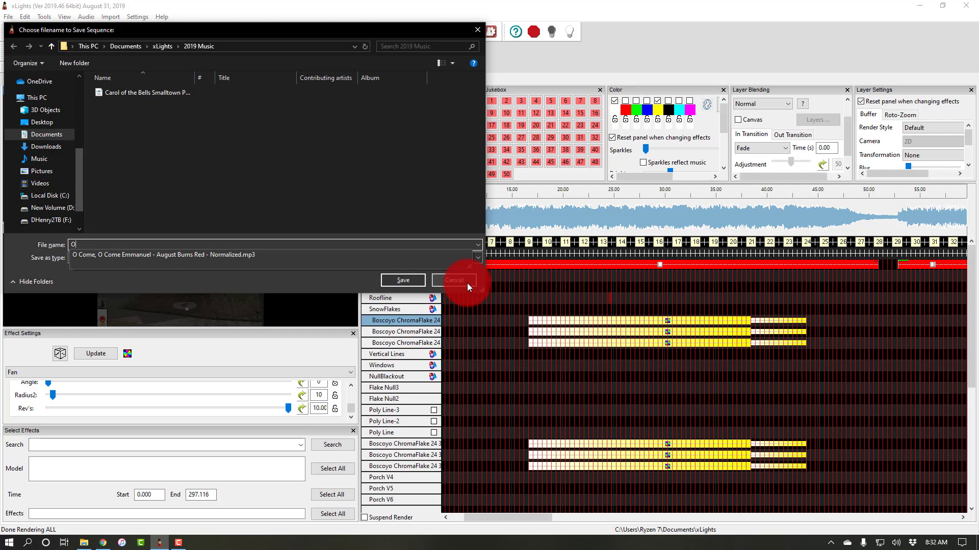
pyautogui.press('Down')
pyautogui.press('BackSpace')
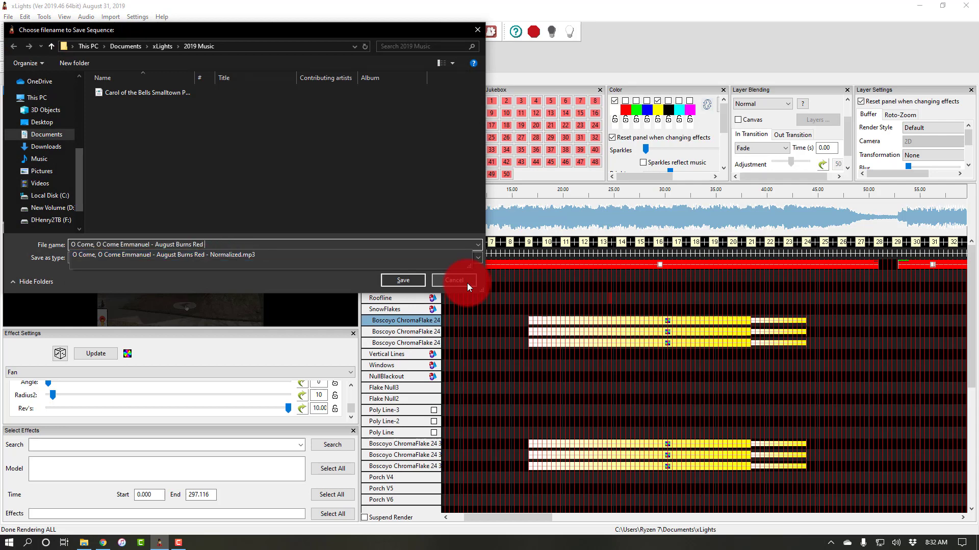
pyautogui.press('Return')
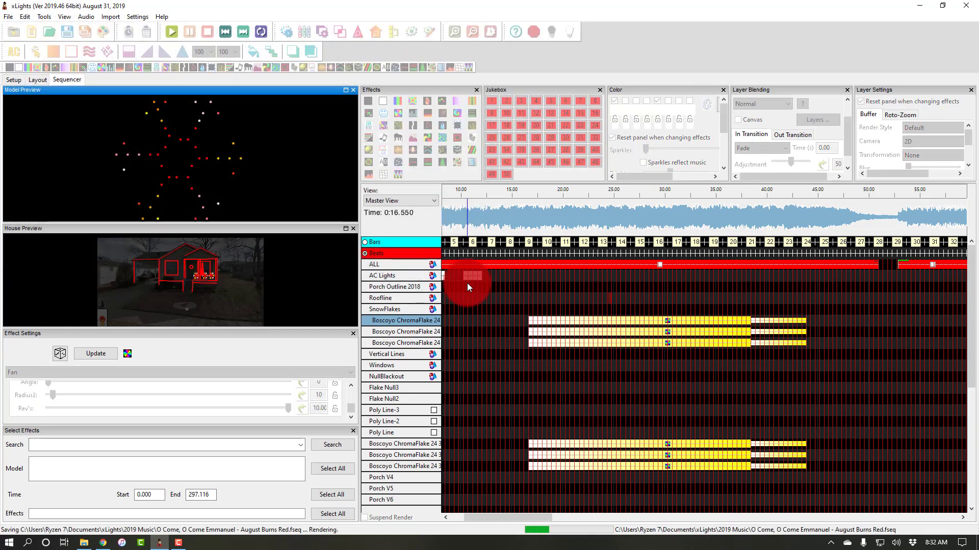